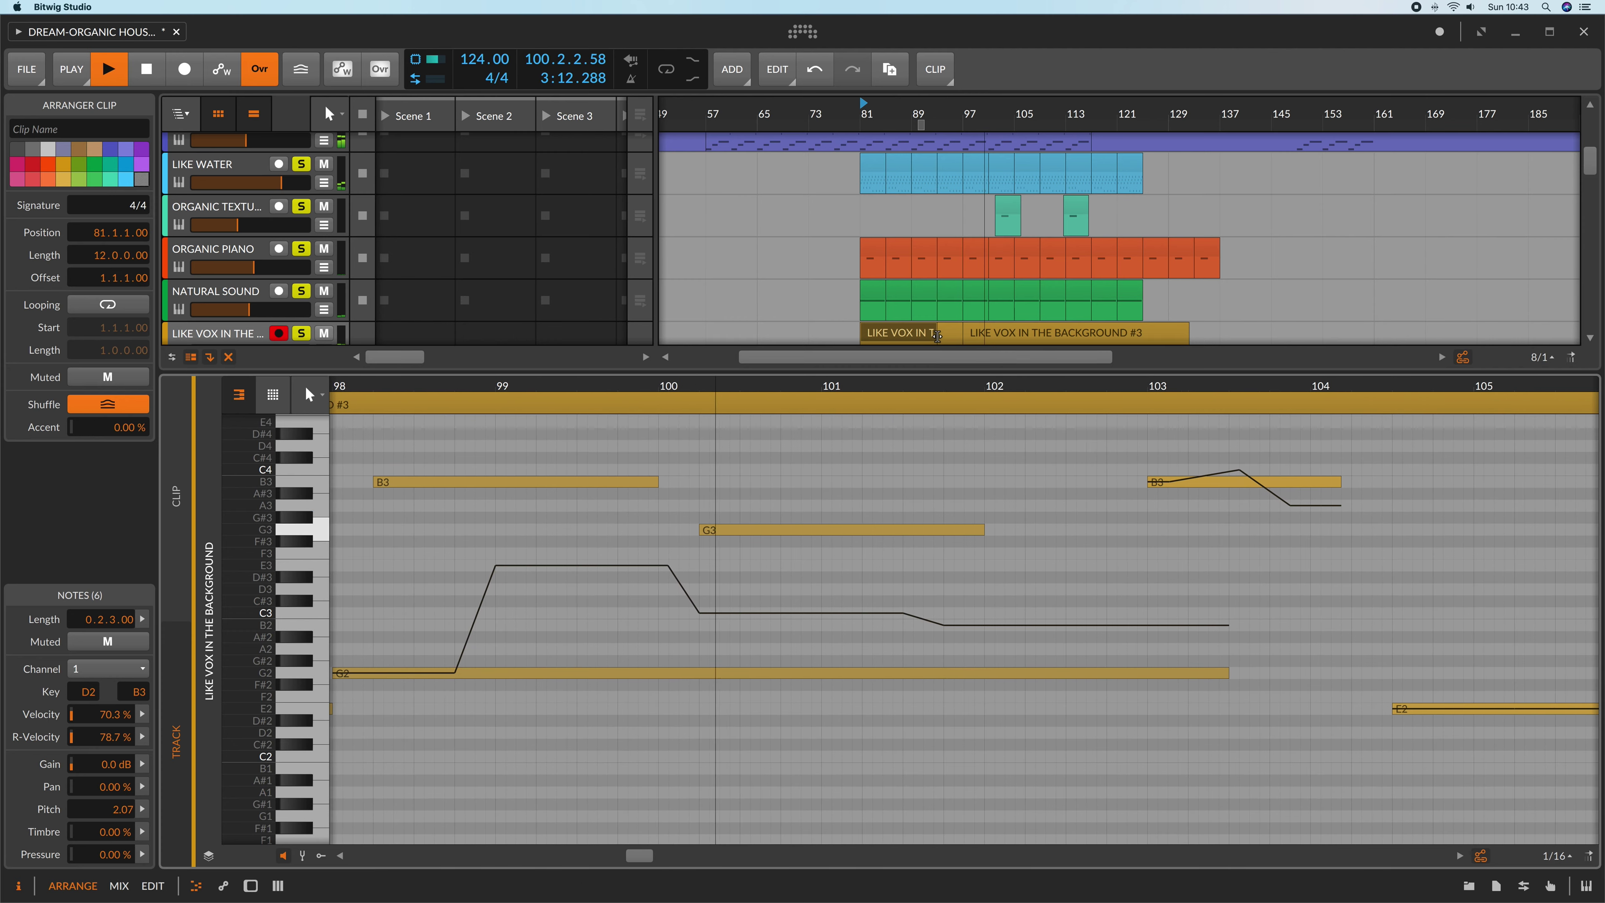
Step: Scroll to the LIKE VOX IN THE BACKGROUND track's Poly Grid patch with its Reverb and Tool devices
scroll(937, 336, "down", 2)
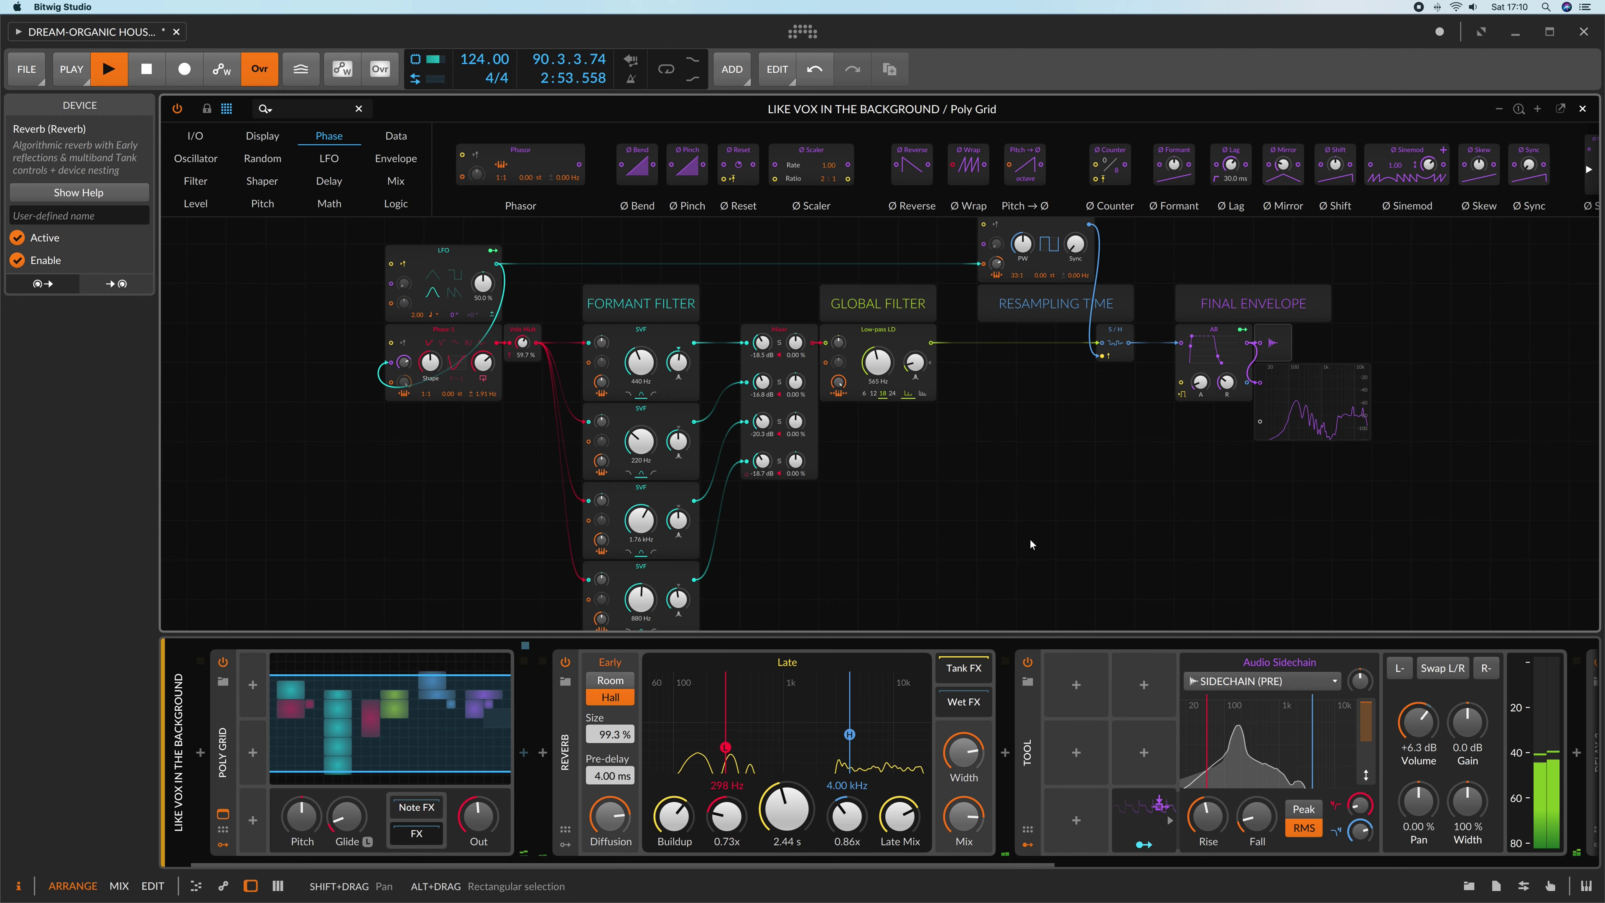
Step: Stop playback and delete the grid modules, including the Formant Filter section, keeping labels and Final Envelope
key("space")
left_click_drag(978, 628, 1009, 605)
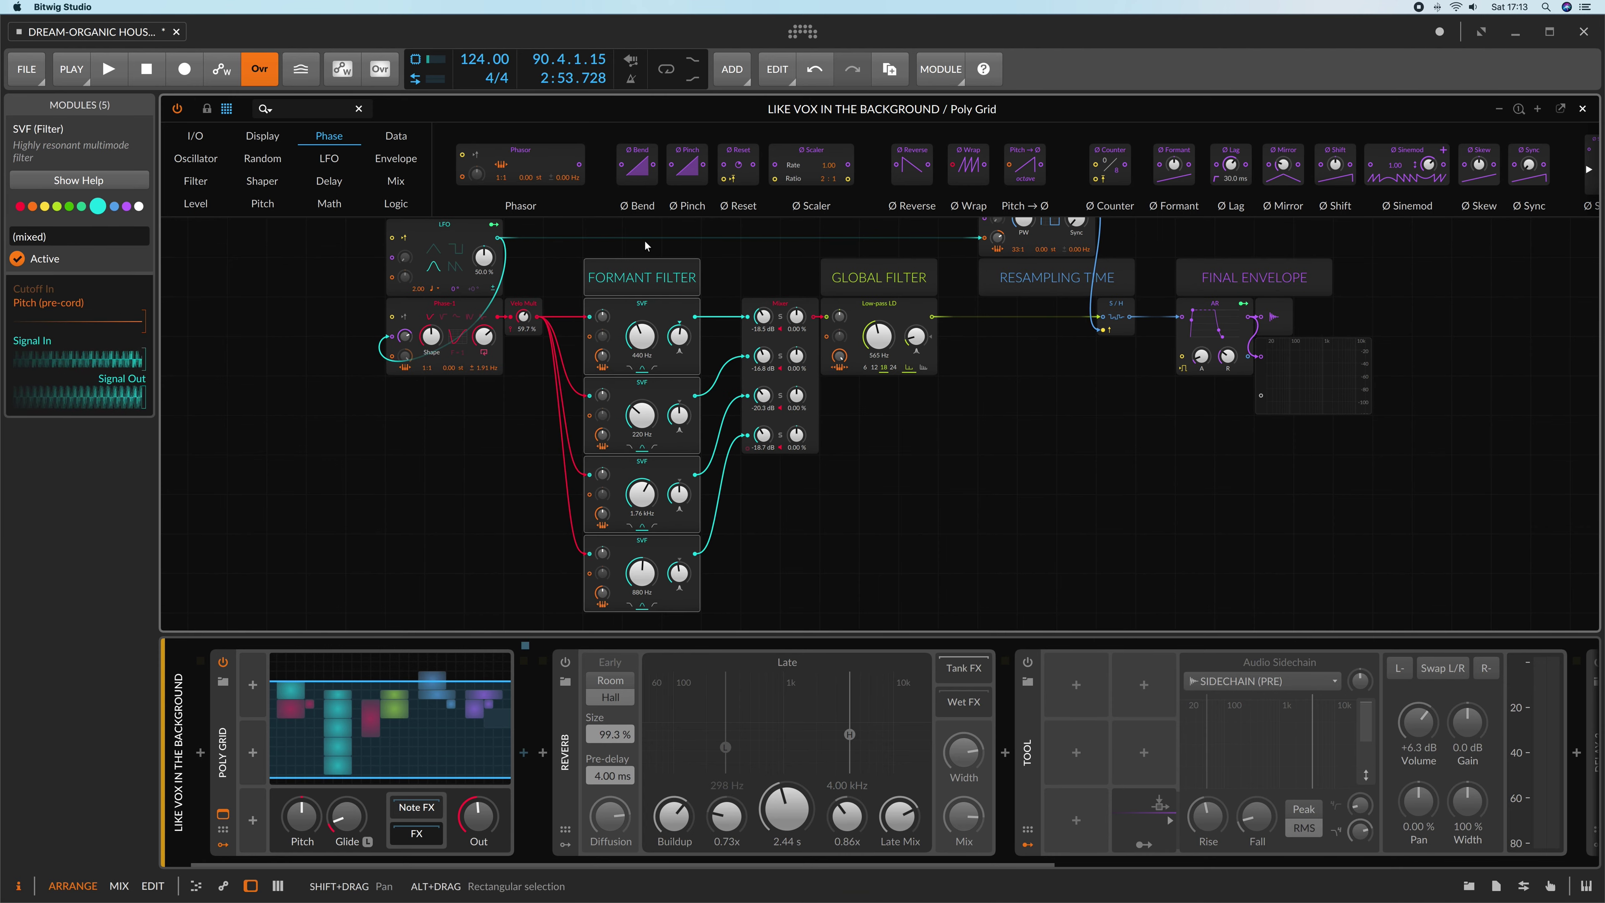
left_click(661, 571, "shift")
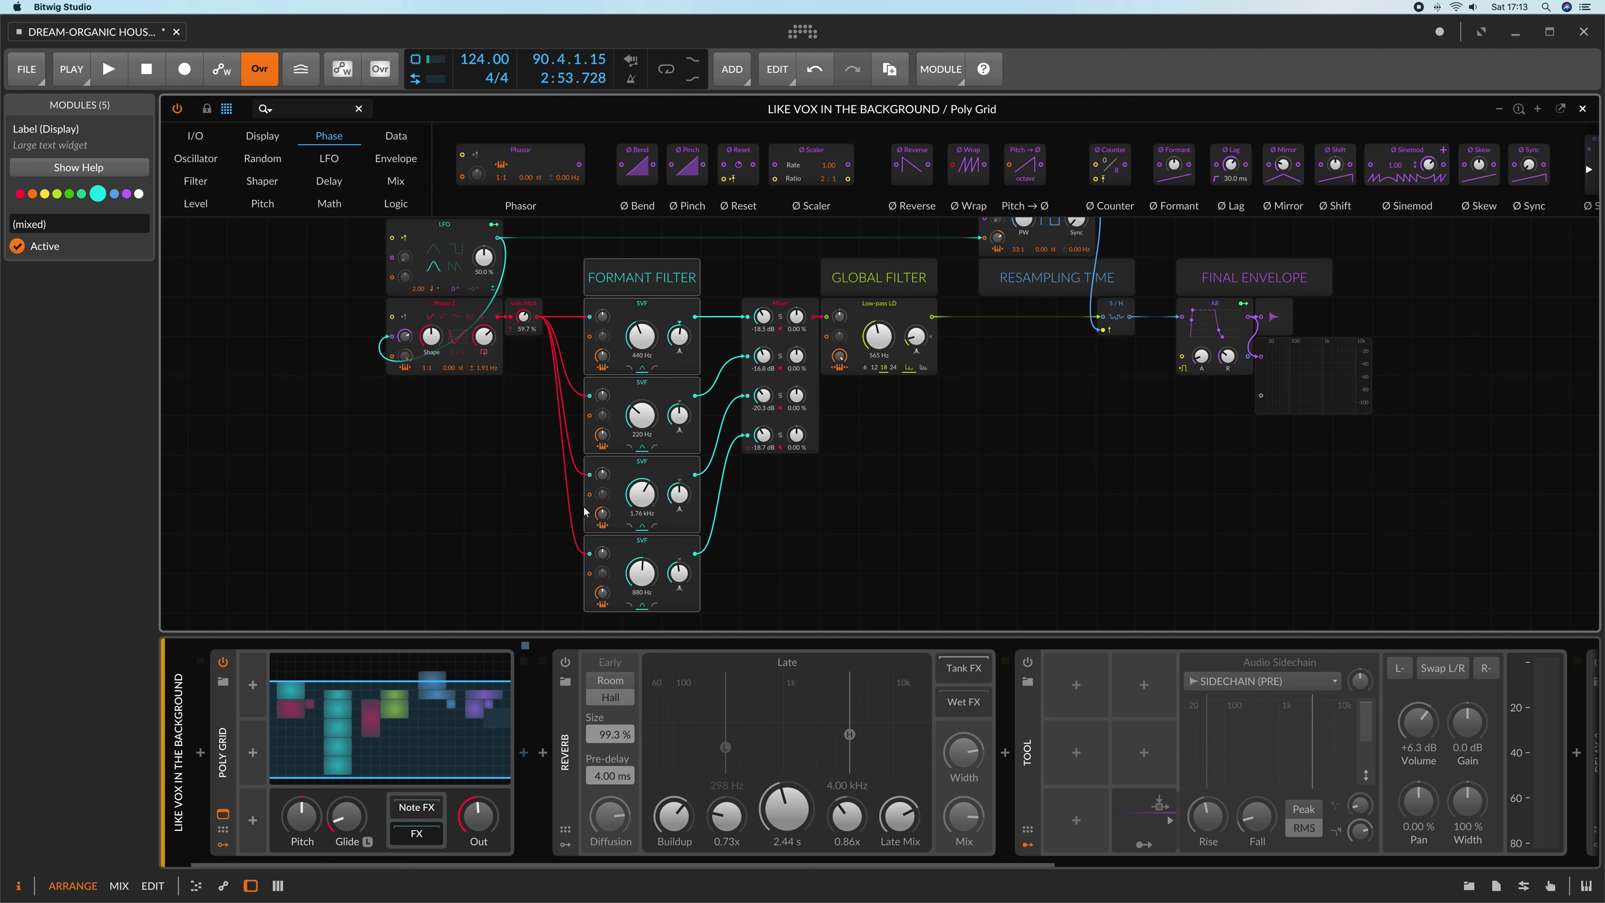
scroll(900, 306, "right", 3)
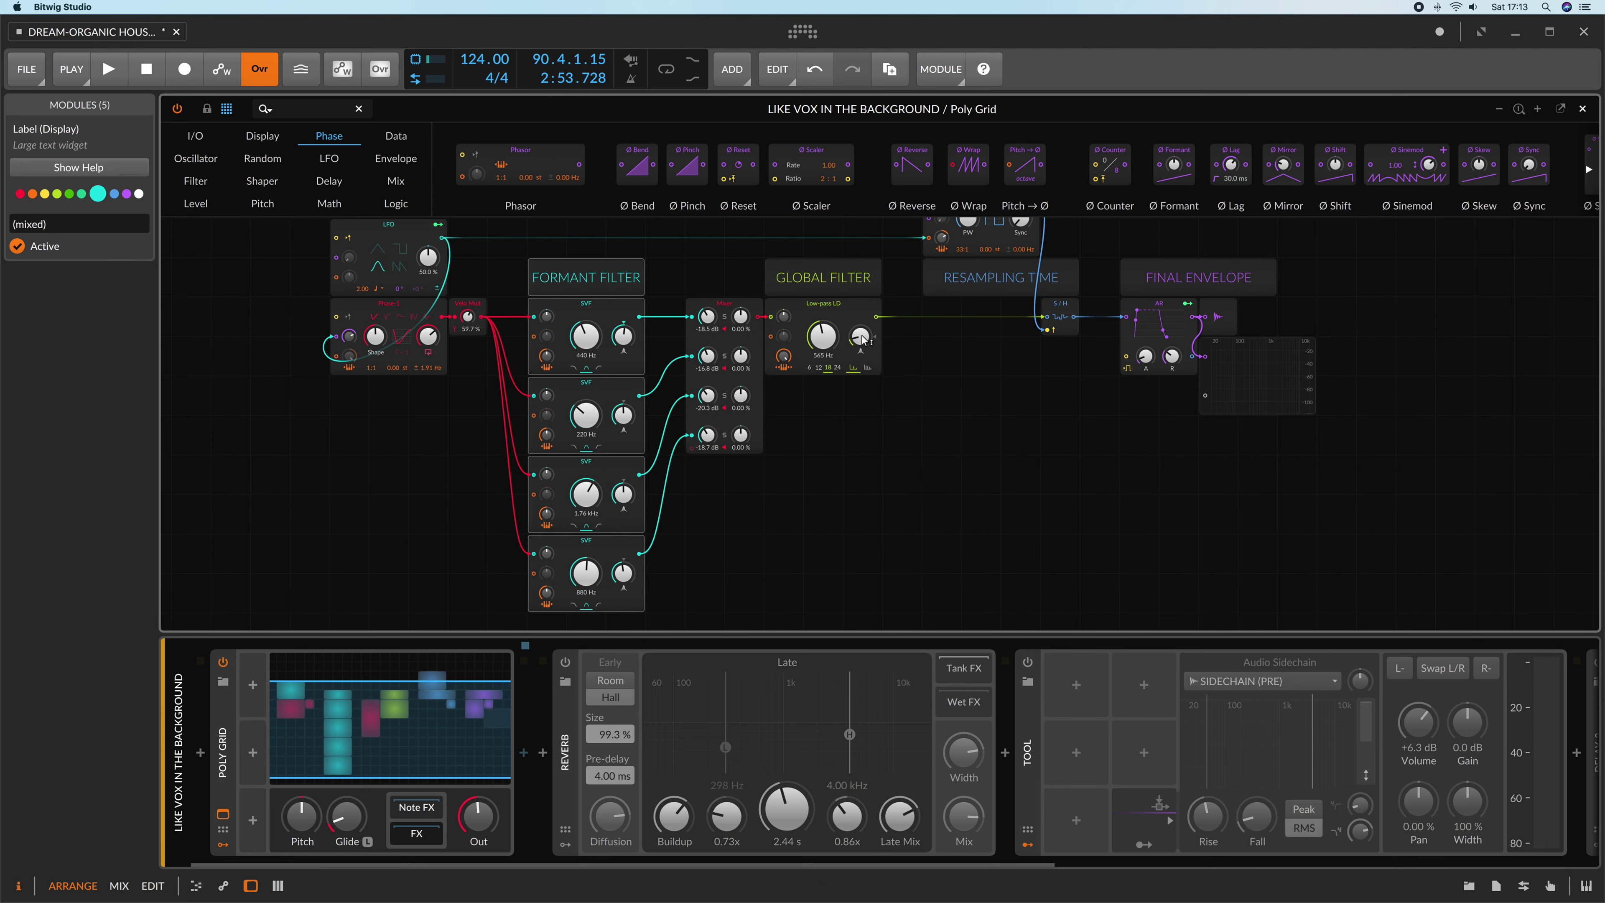
scroll(863, 340, "right", 6)
scroll(863, 340, "up", 4)
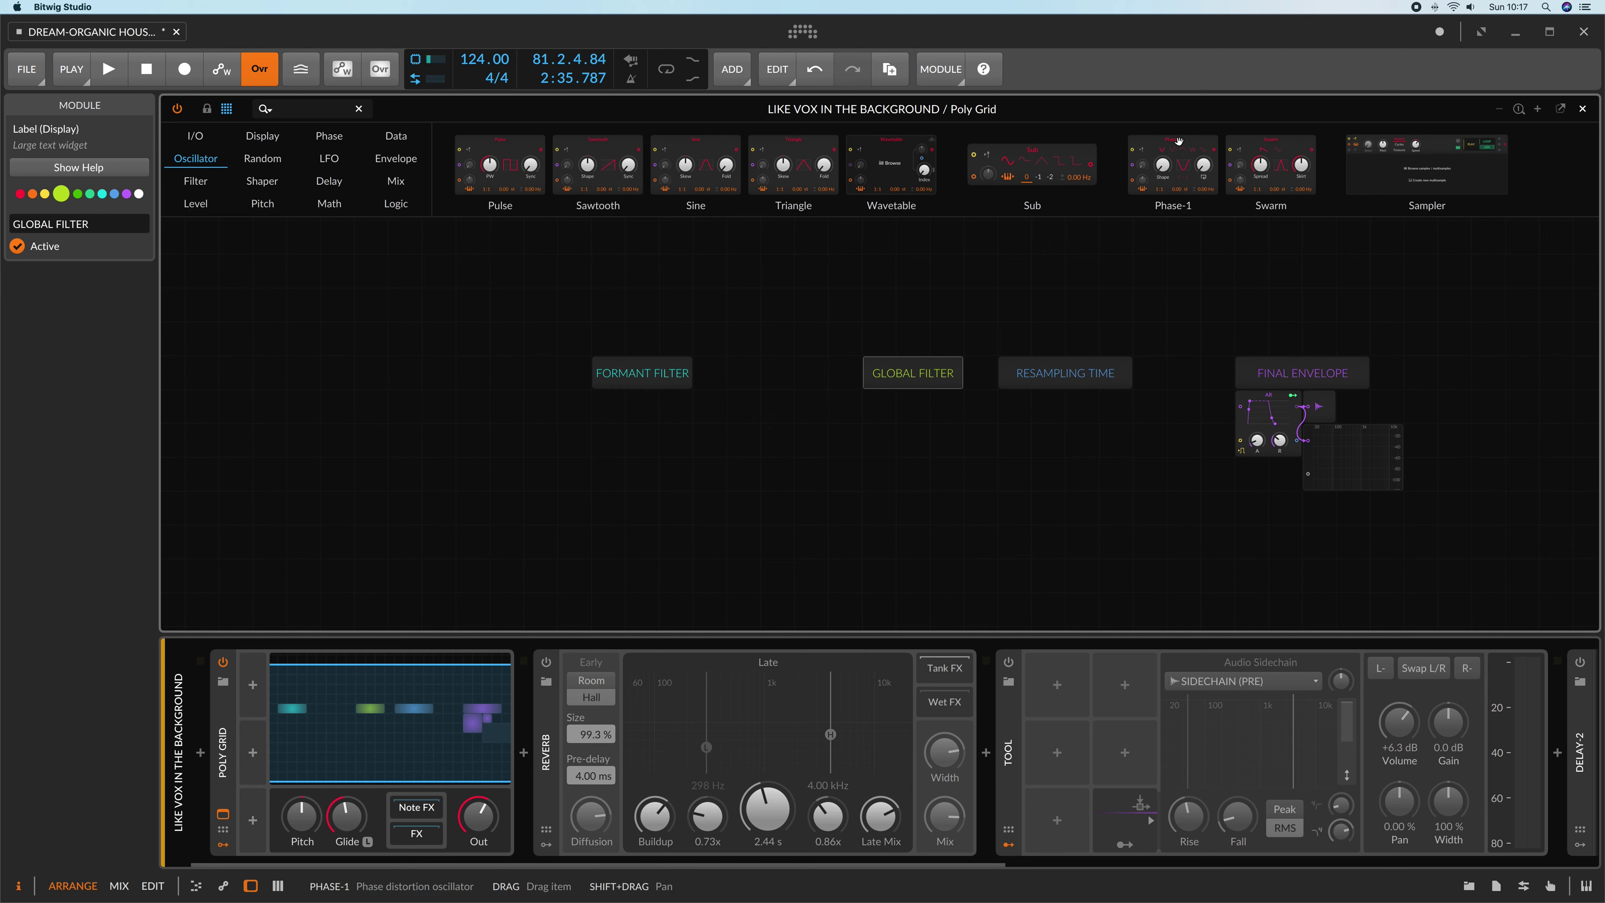
Step: Add a Phase-1 oscillator cabled into the final envelope, with a Velo Mult inserted on that cable
left_click_drag(1179, 141, 437, 446)
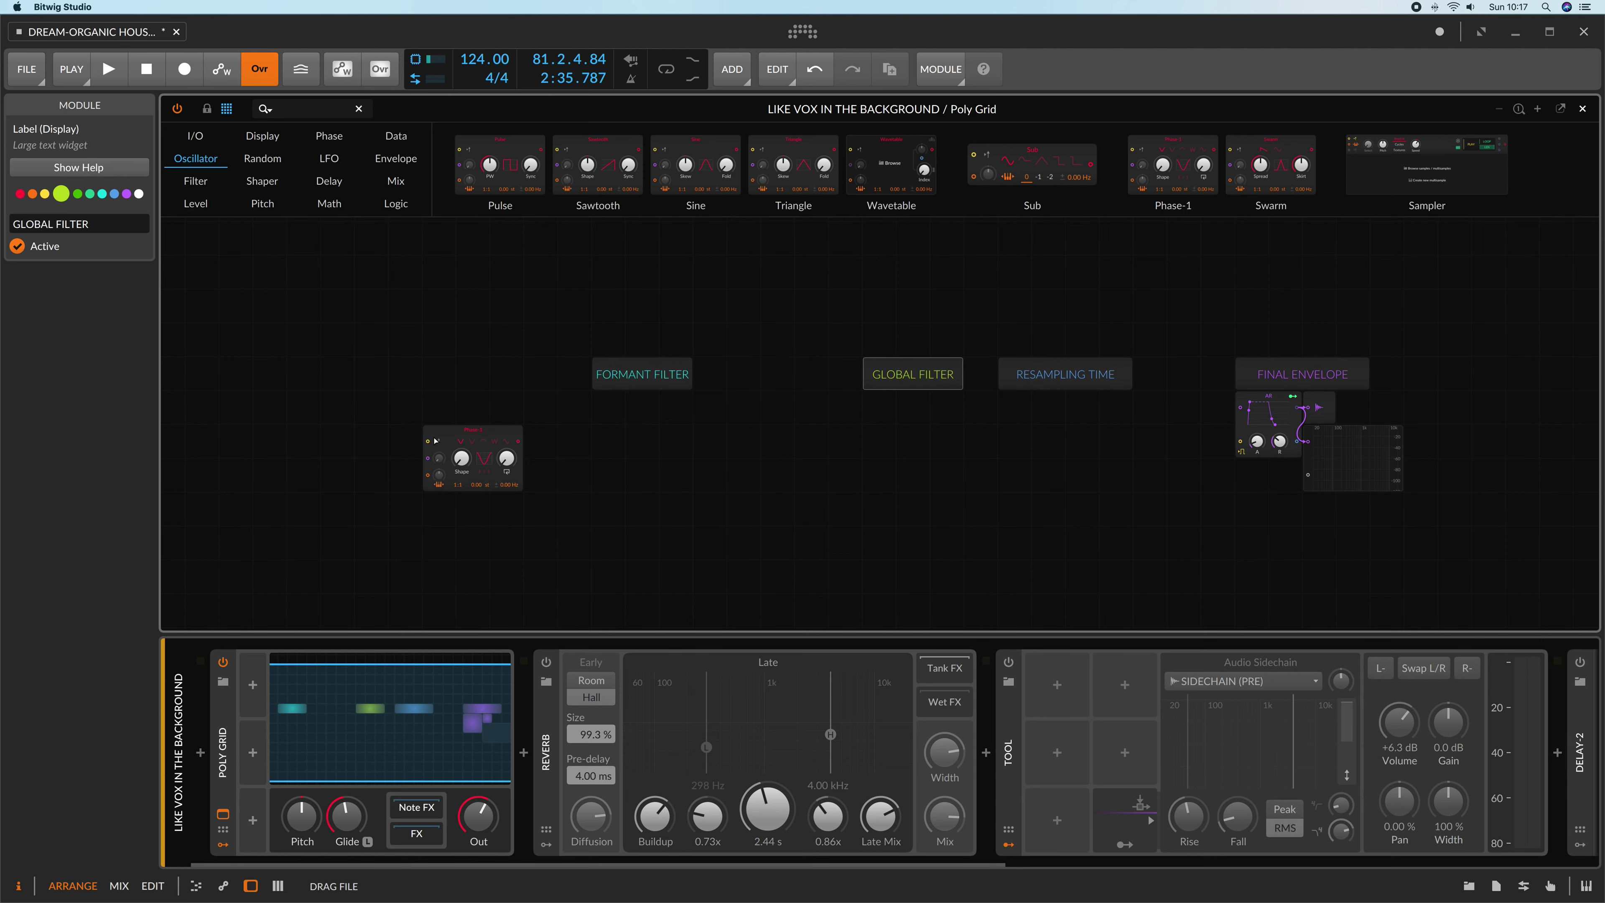
left_click_drag(519, 440, 1240, 407)
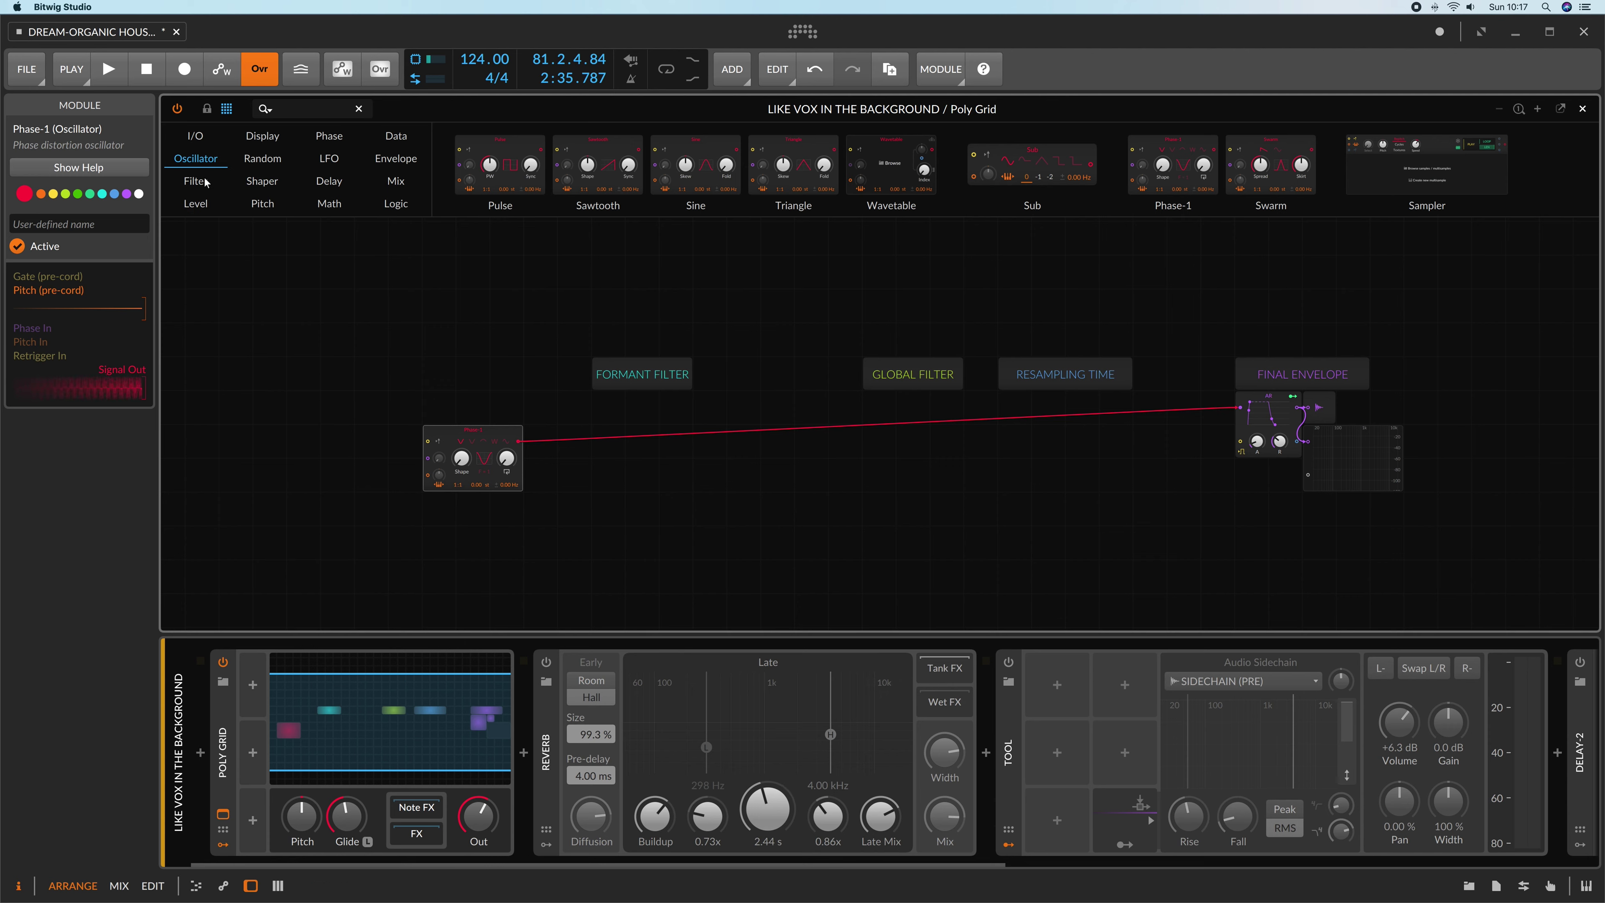
left_click(195, 203)
left_click_drag(829, 166, 533, 450)
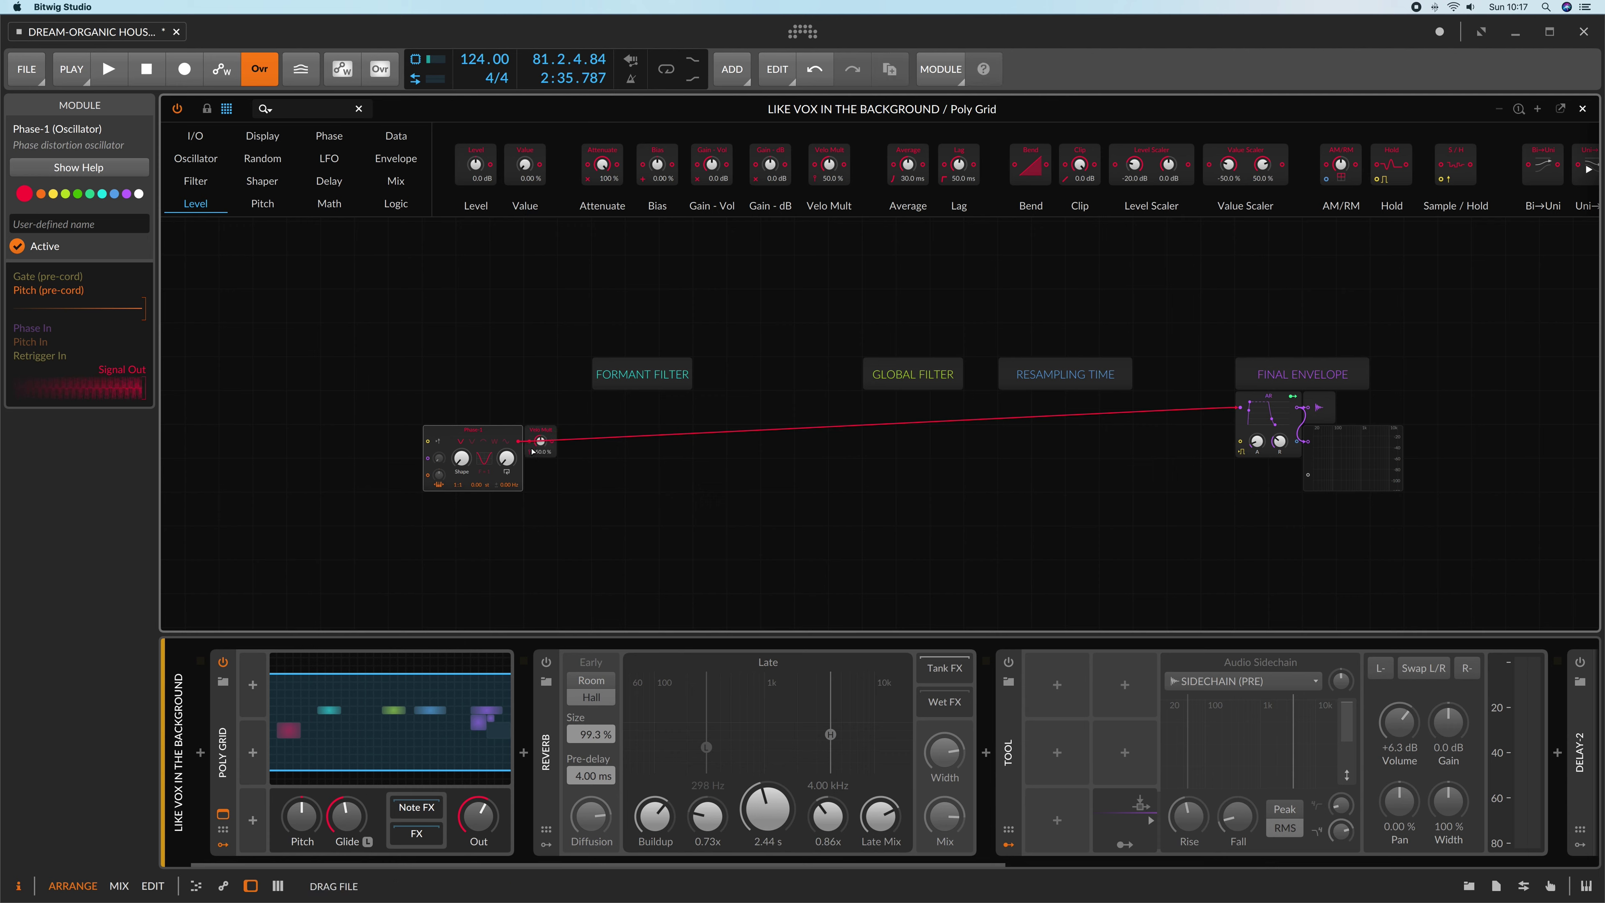
Step: Insert an SVF after Velo Mult, lower its cutoff, and duplicate it into four parallel filters
left_click(196, 181)
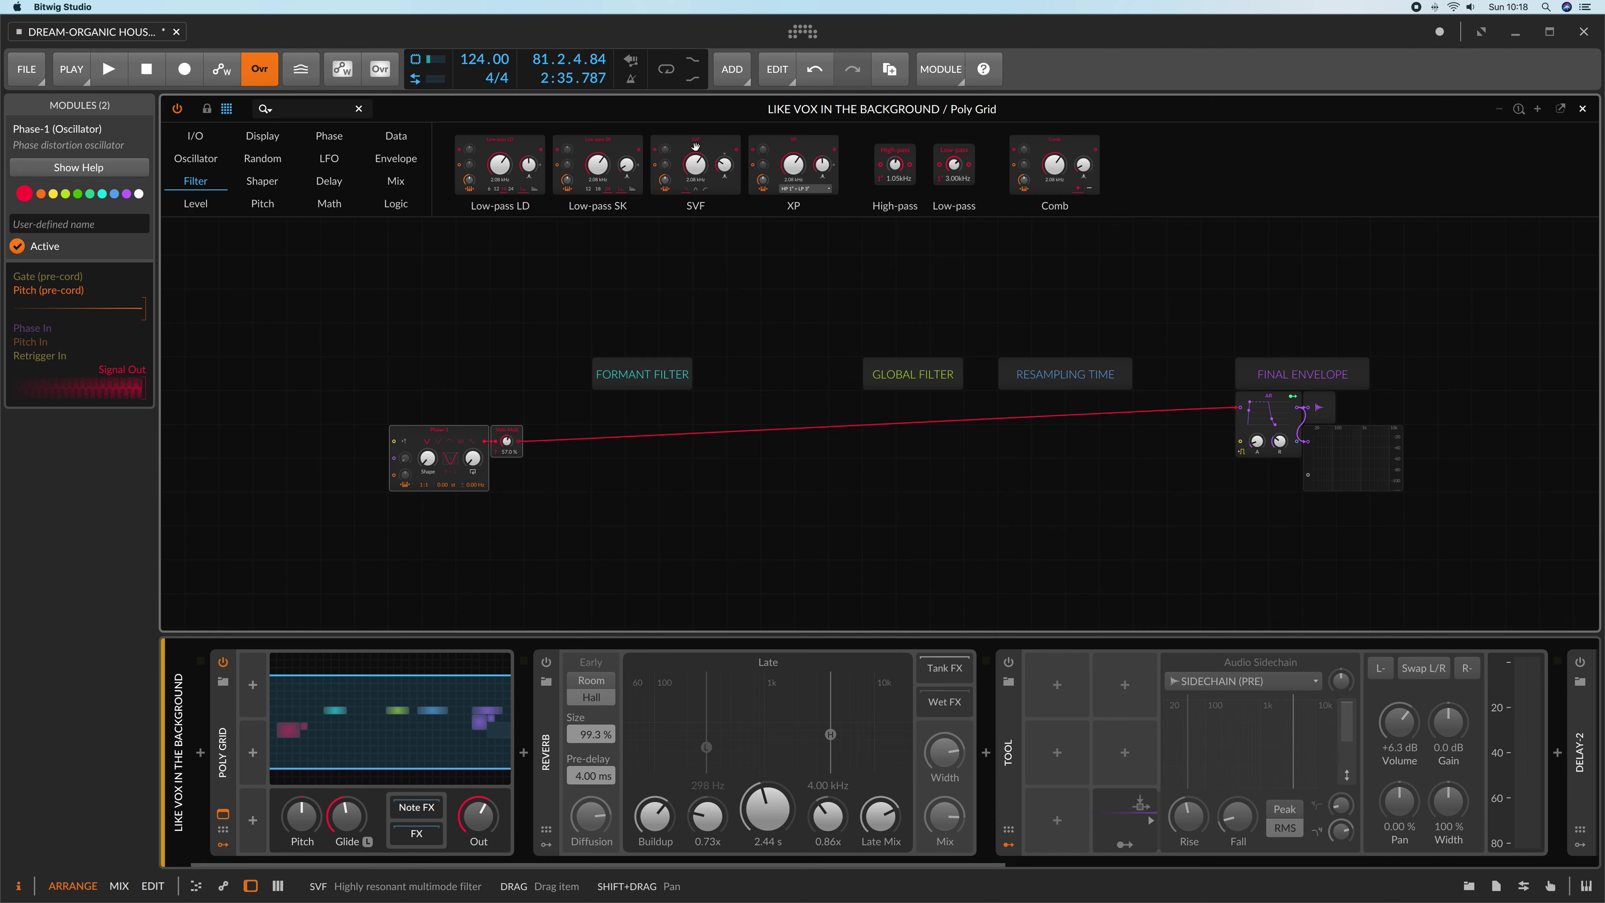
left_click_drag(695, 148, 621, 443)
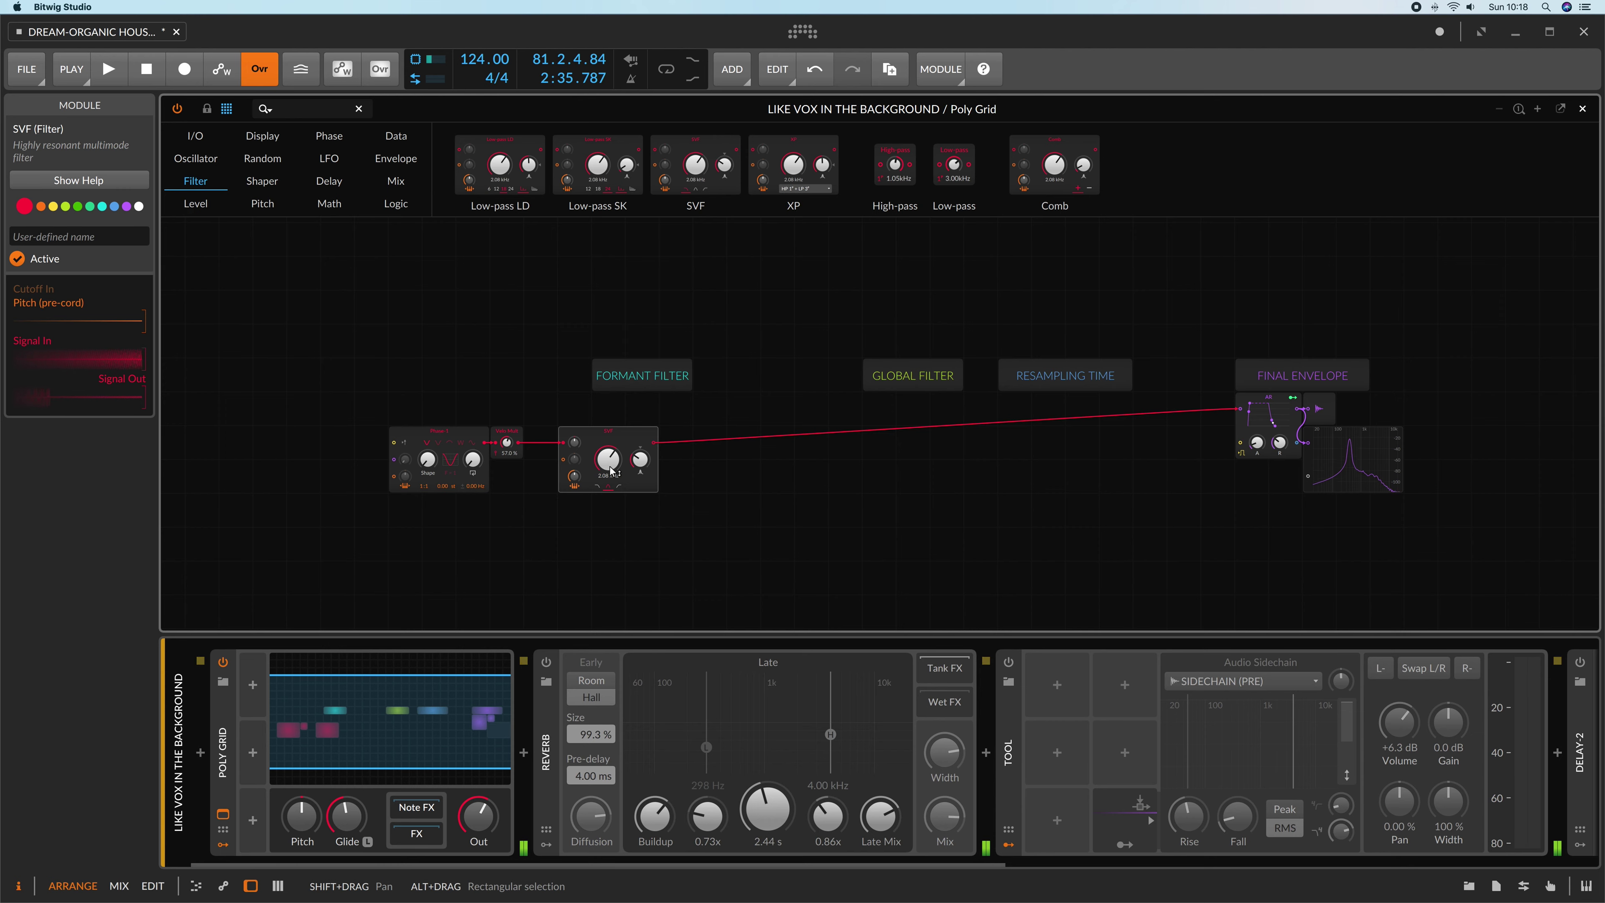
left_click_drag(607, 459, 645, 467)
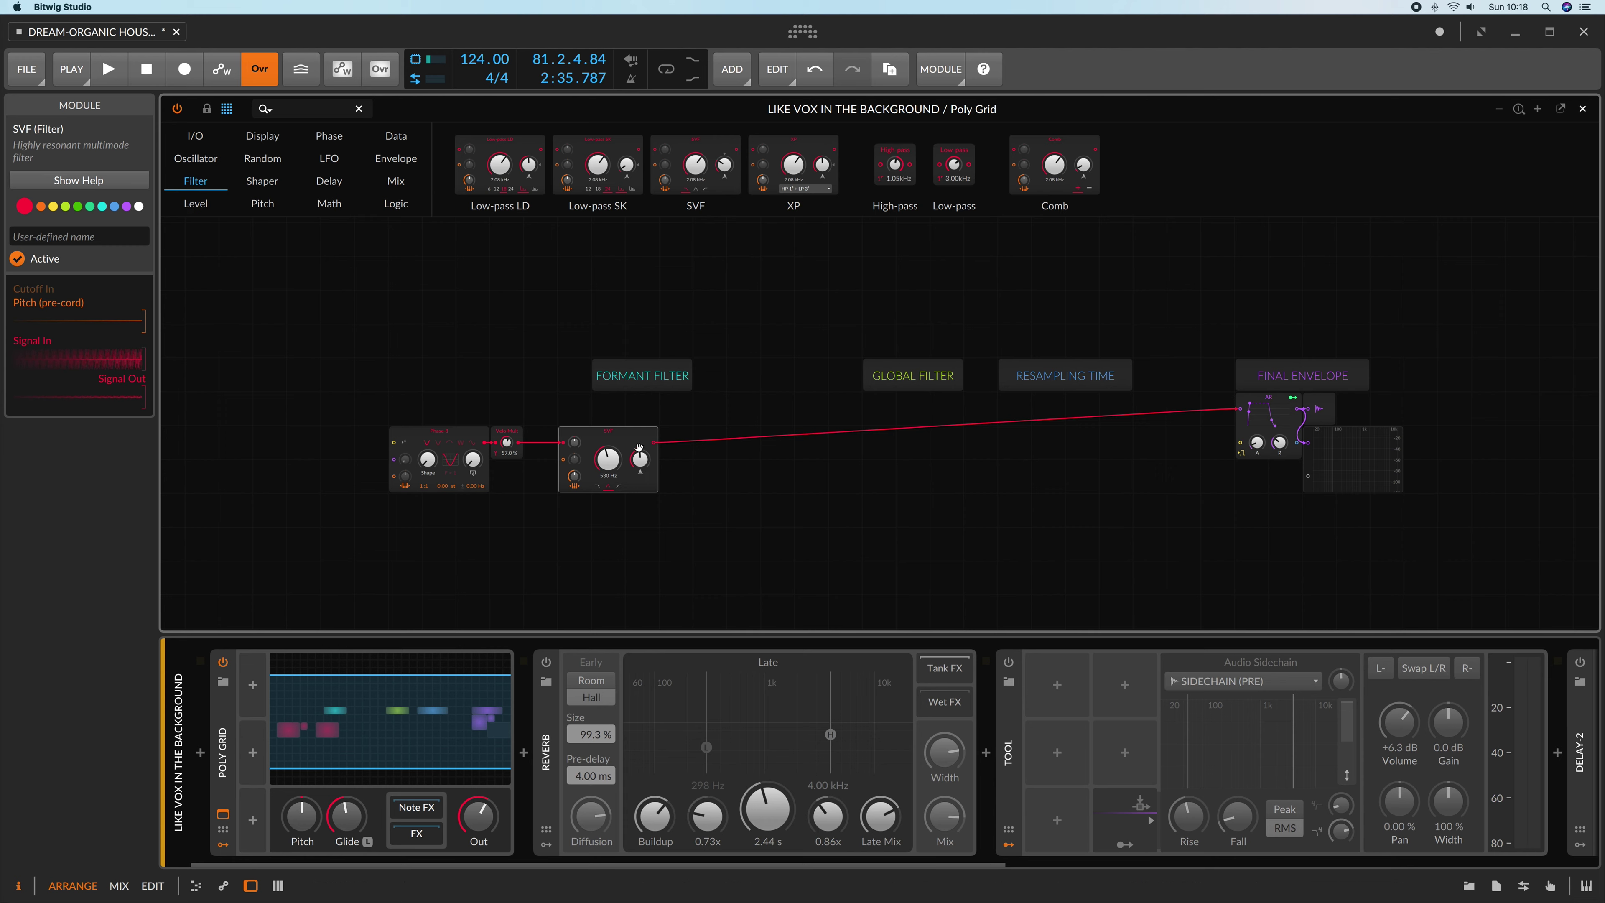
left_click_drag(614, 435, 648, 419)
key("super+d")
key("super+d")
key("super+d")
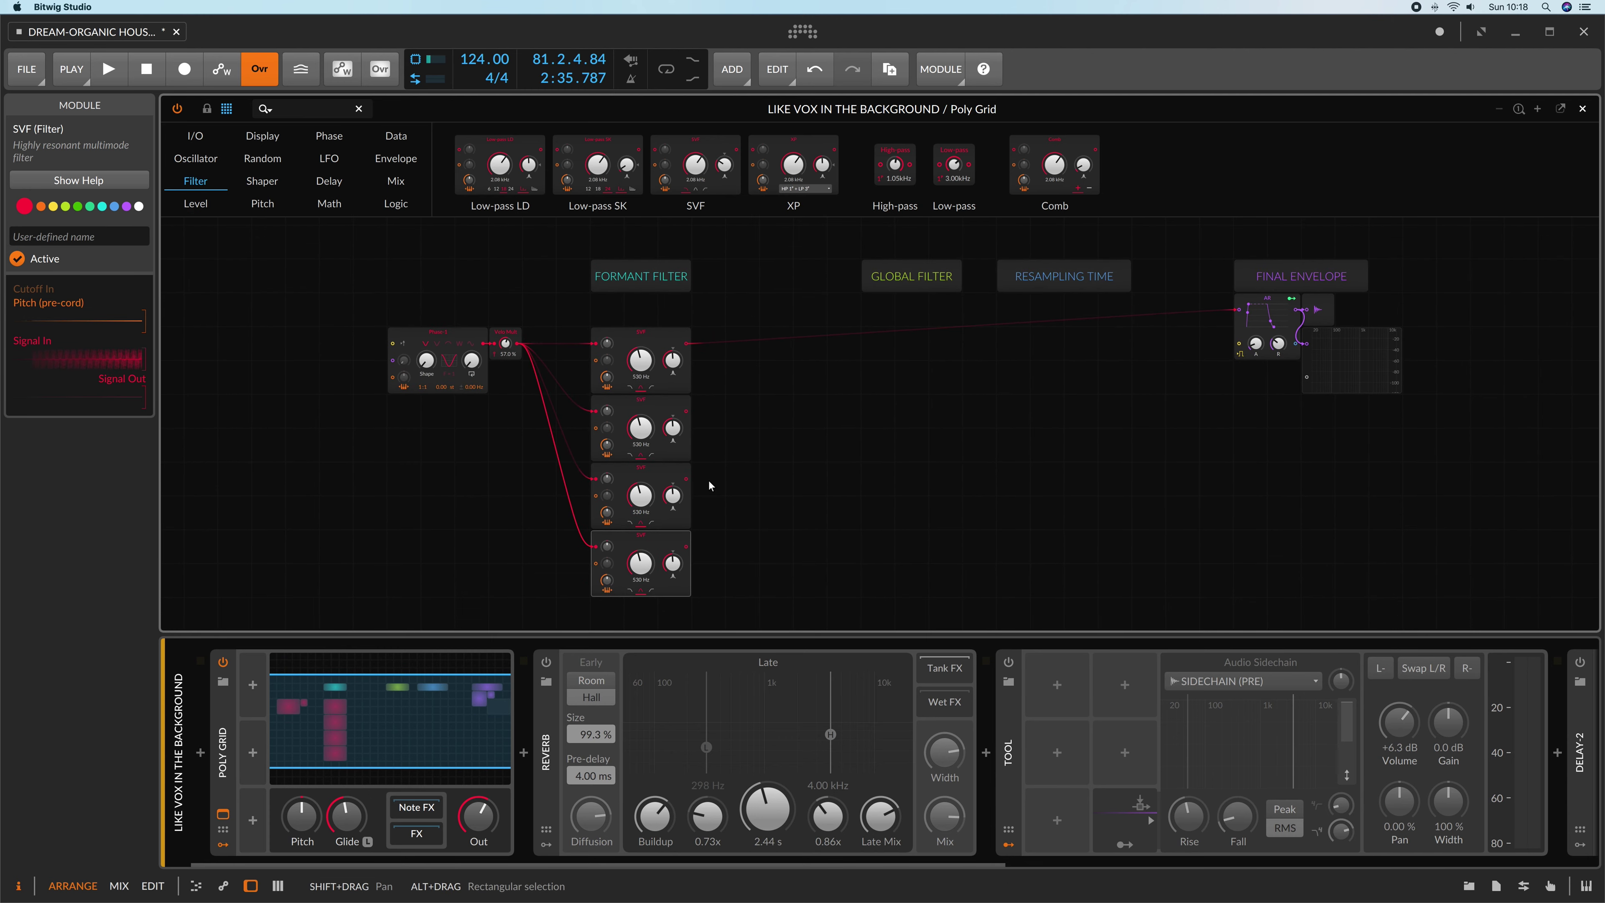
Step: Set the top SVF cutoff to A3 (440 Hz) and the second to A2 (220 Hz)
left_click(645, 363, "super")
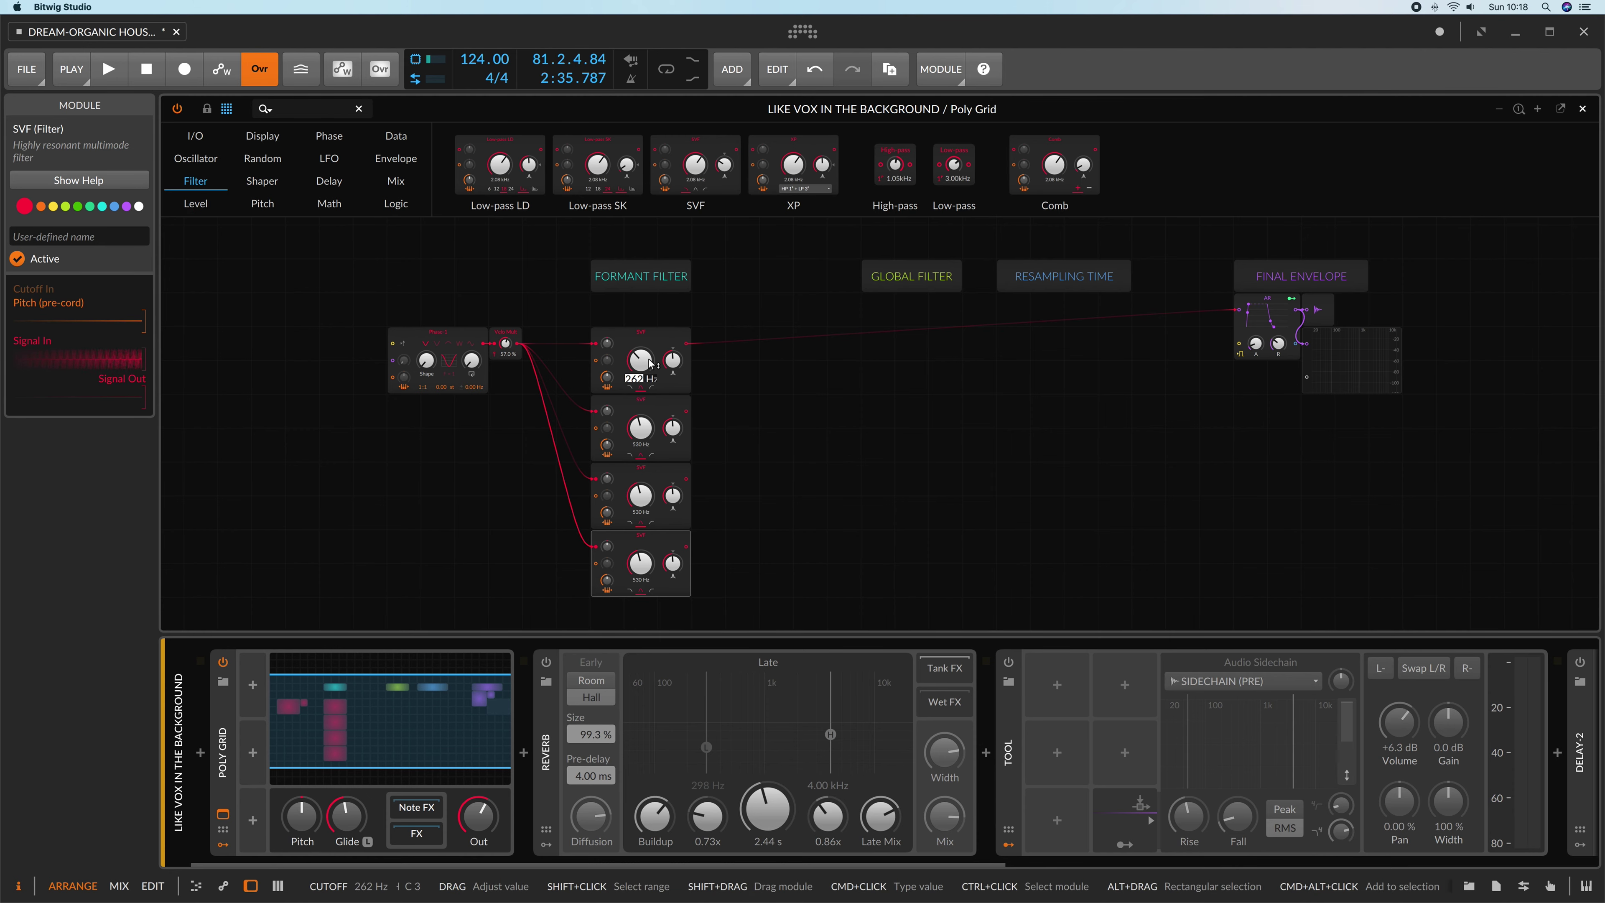
key("End")
key("Return")
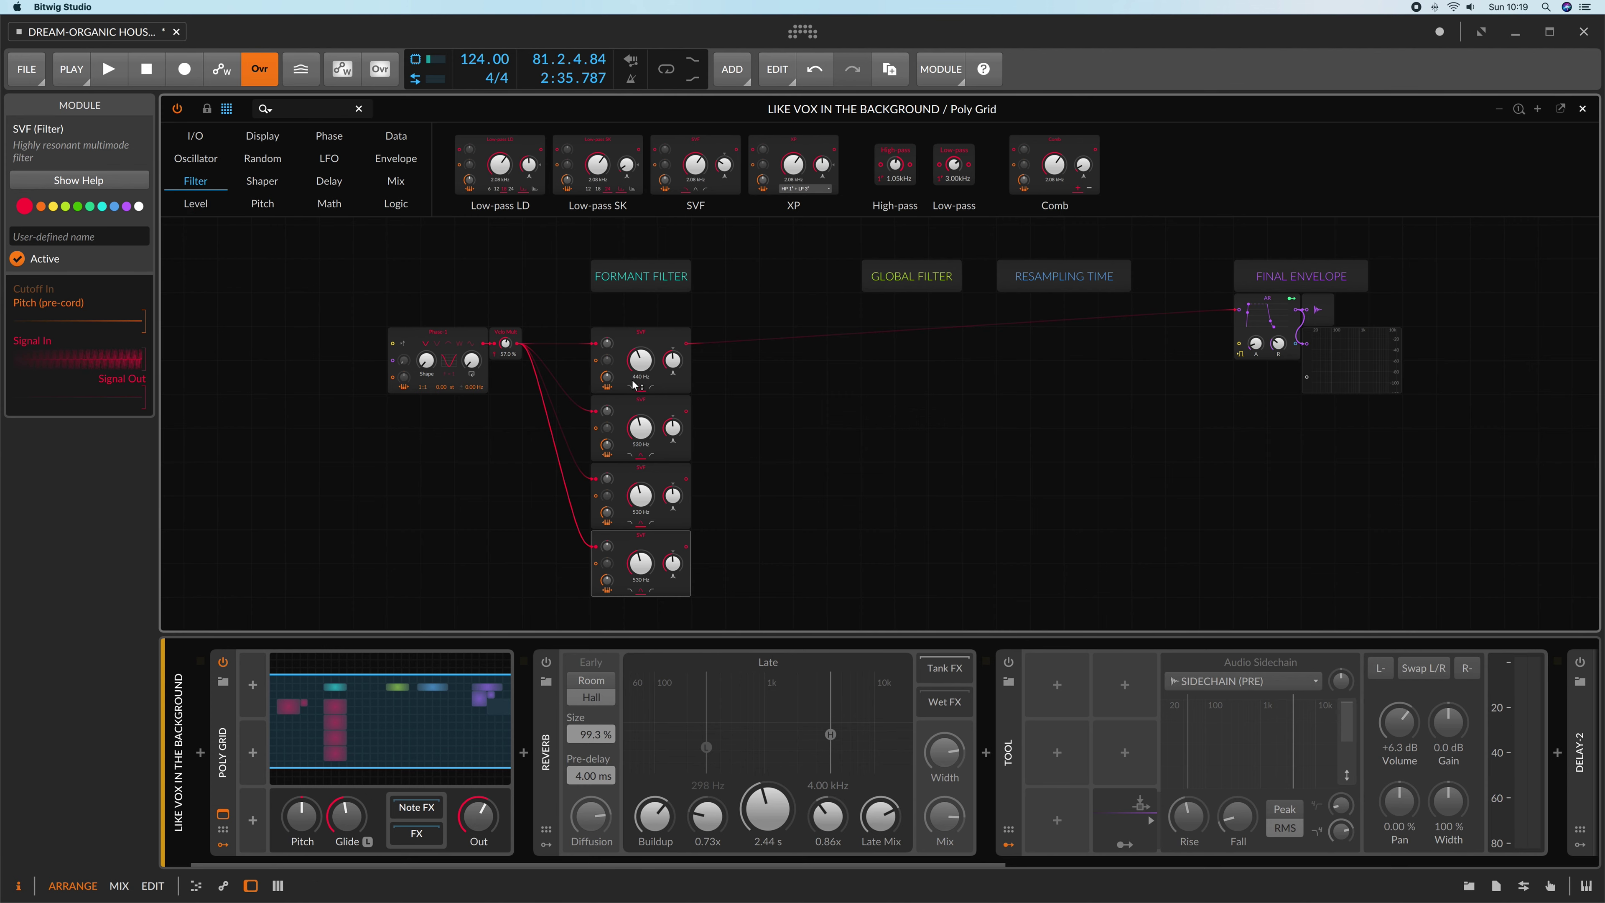
left_click_drag(636, 422, 640, 439)
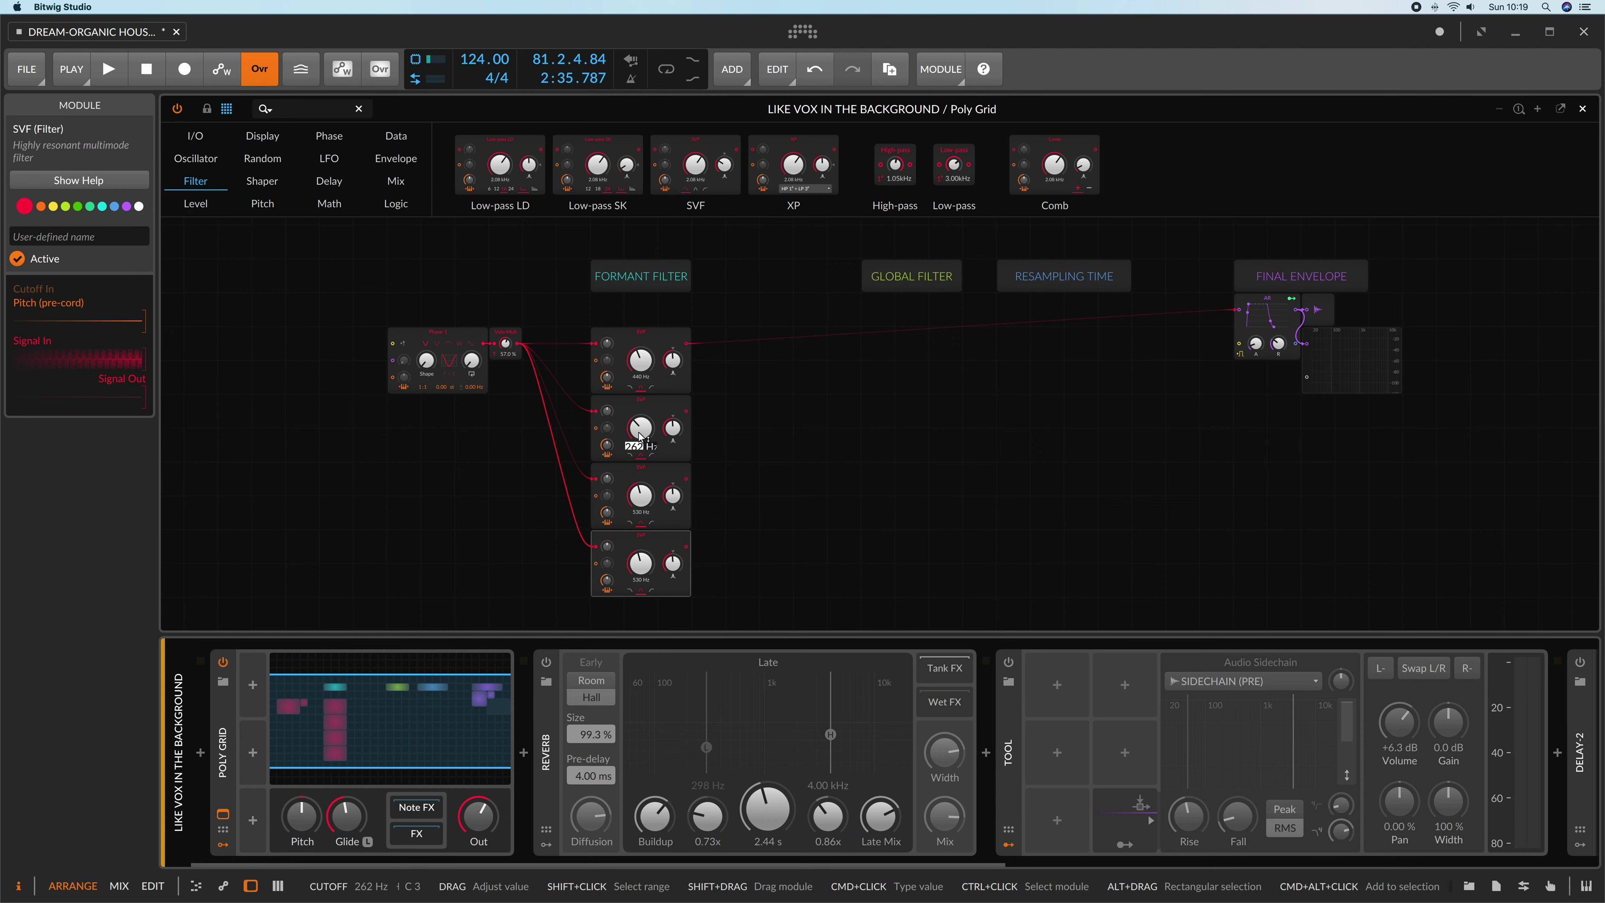
left_click(640, 440)
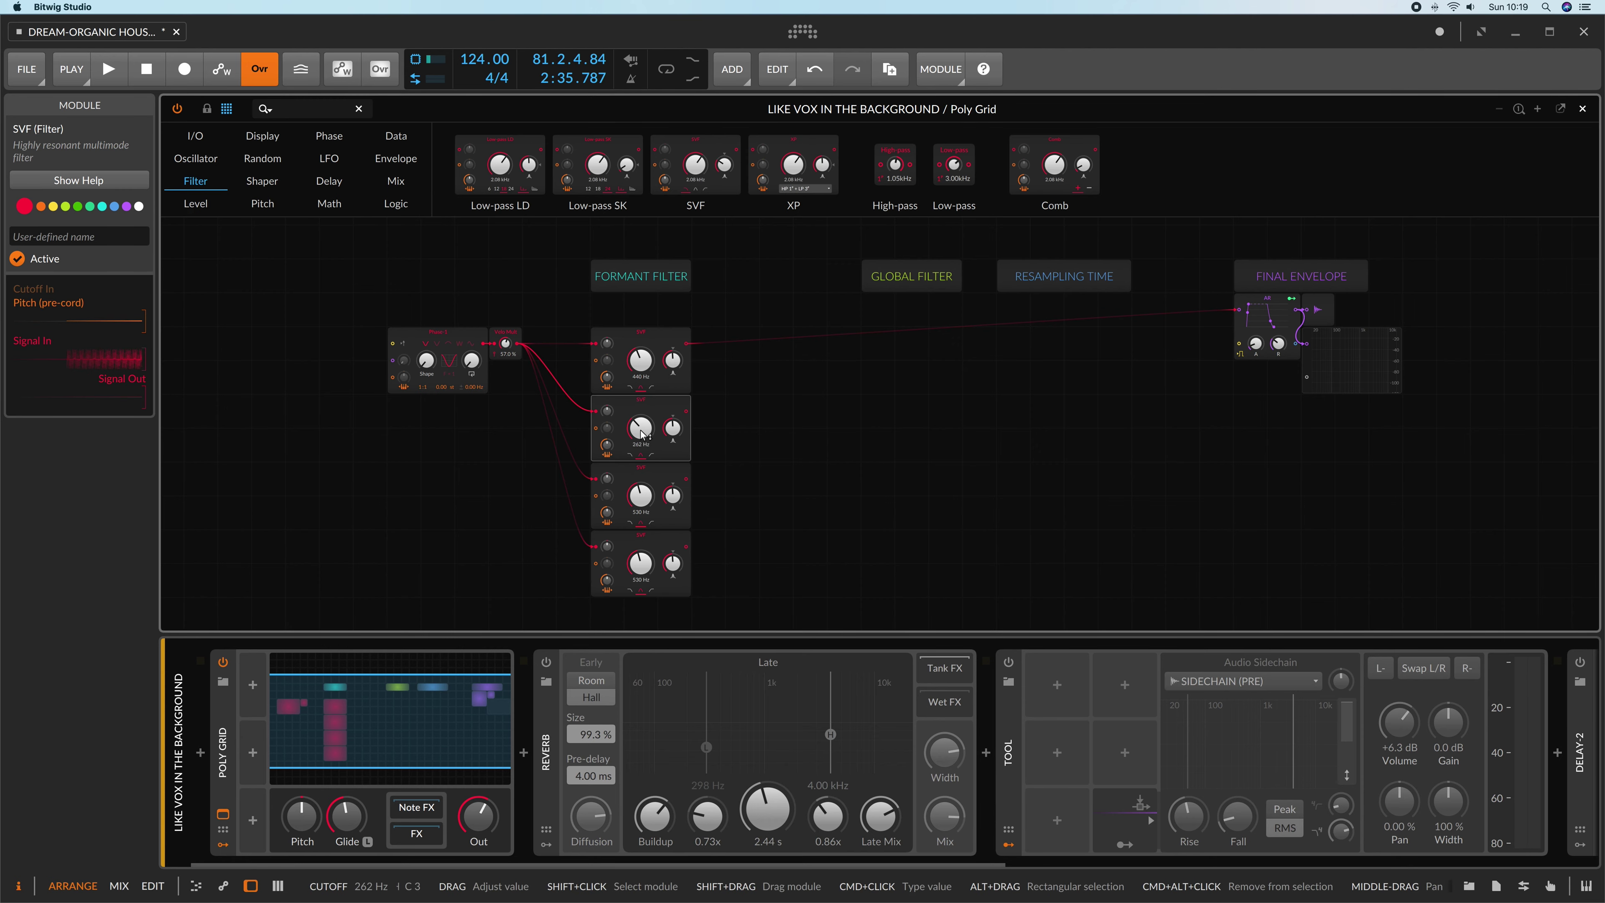
left_click(626, 445)
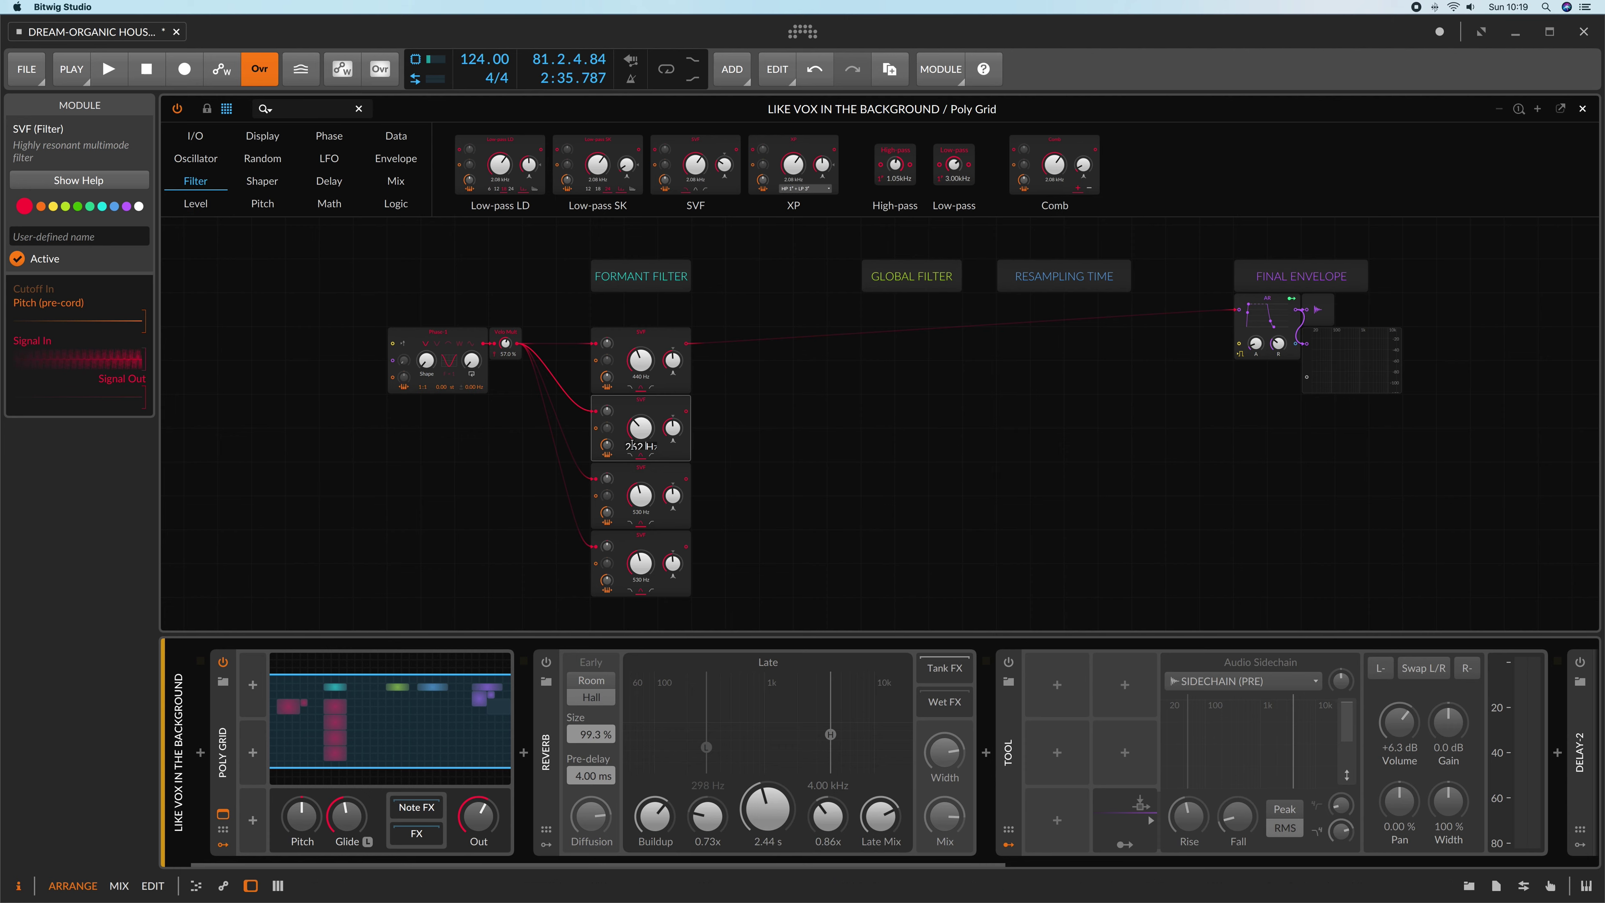
type("A2")
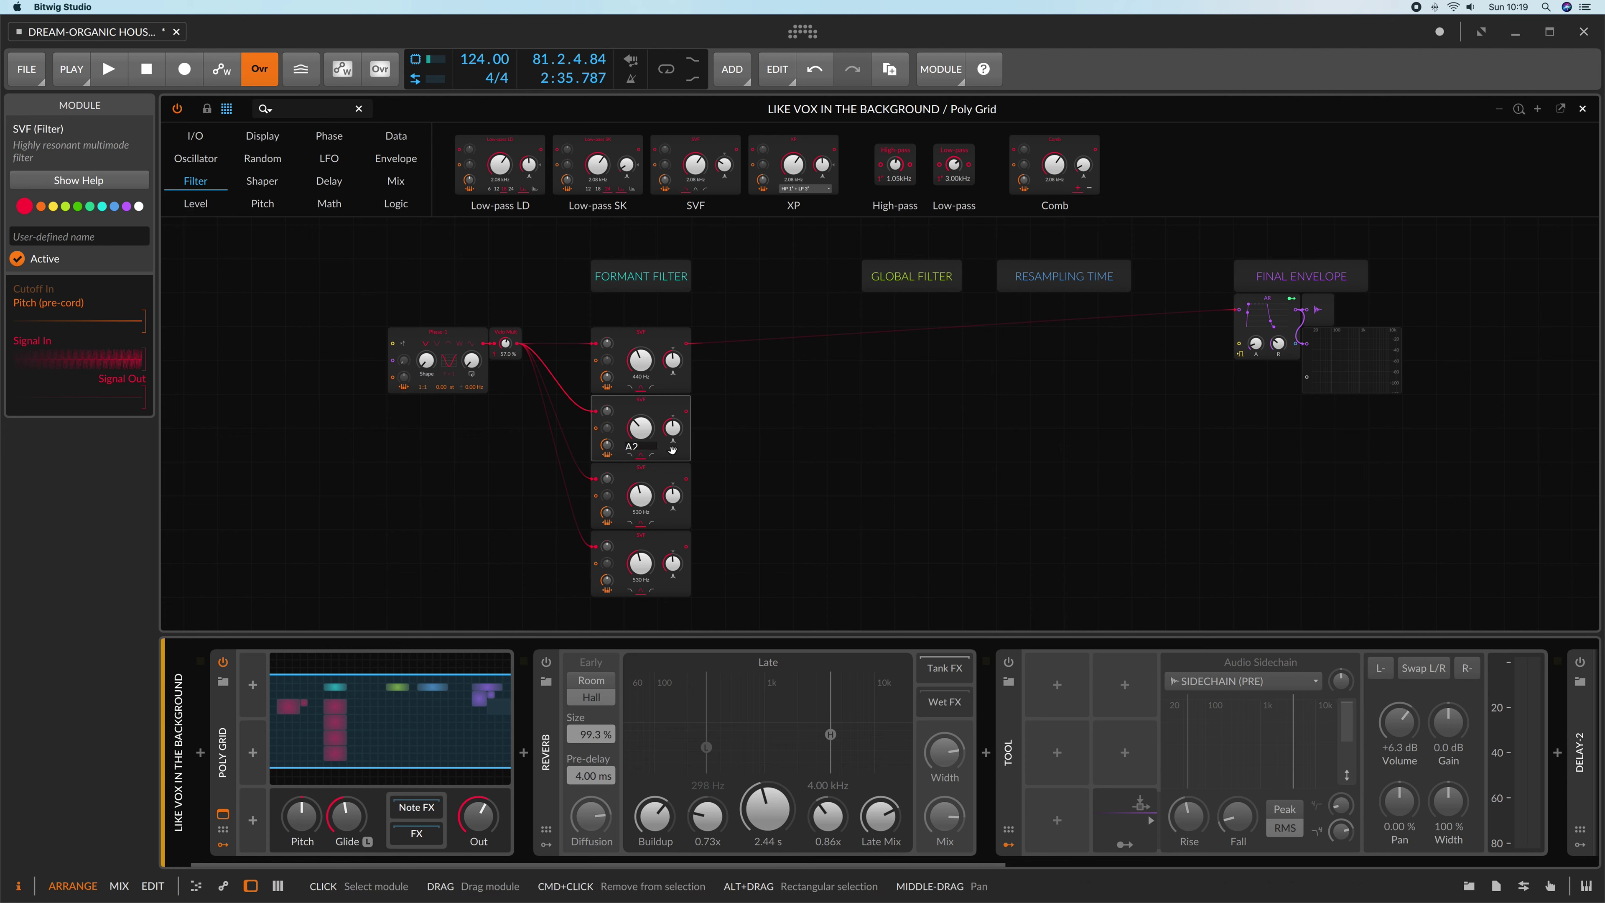
left_click(751, 461)
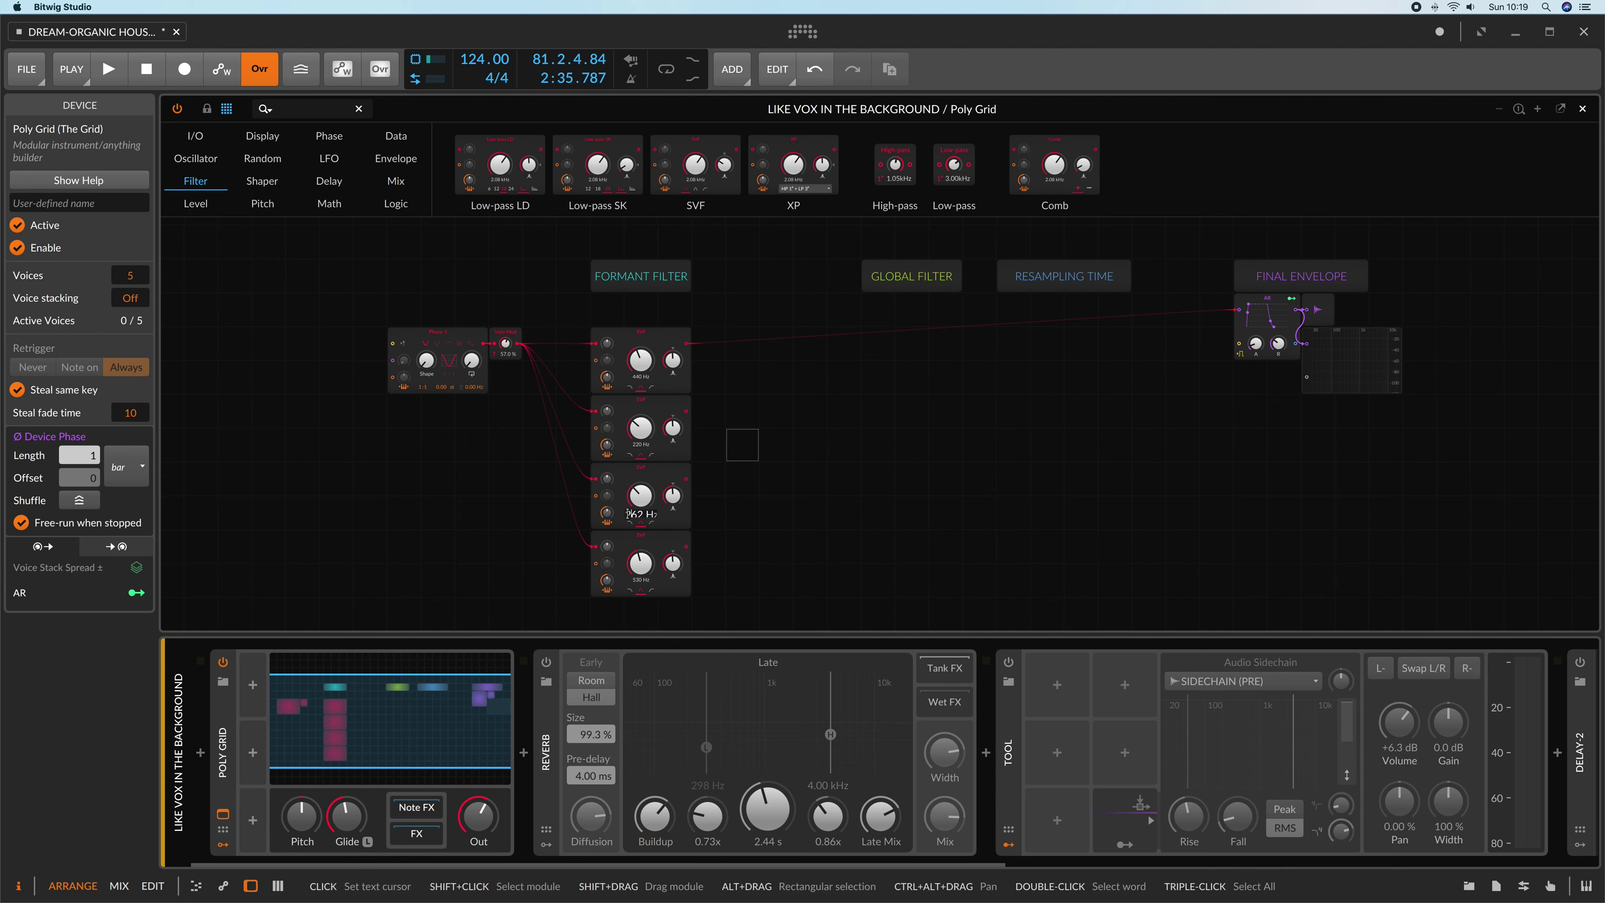
Step: Set the third SVF cutoff to A6 and the fourth to A5
left_click(657, 513)
key("BackSpace")
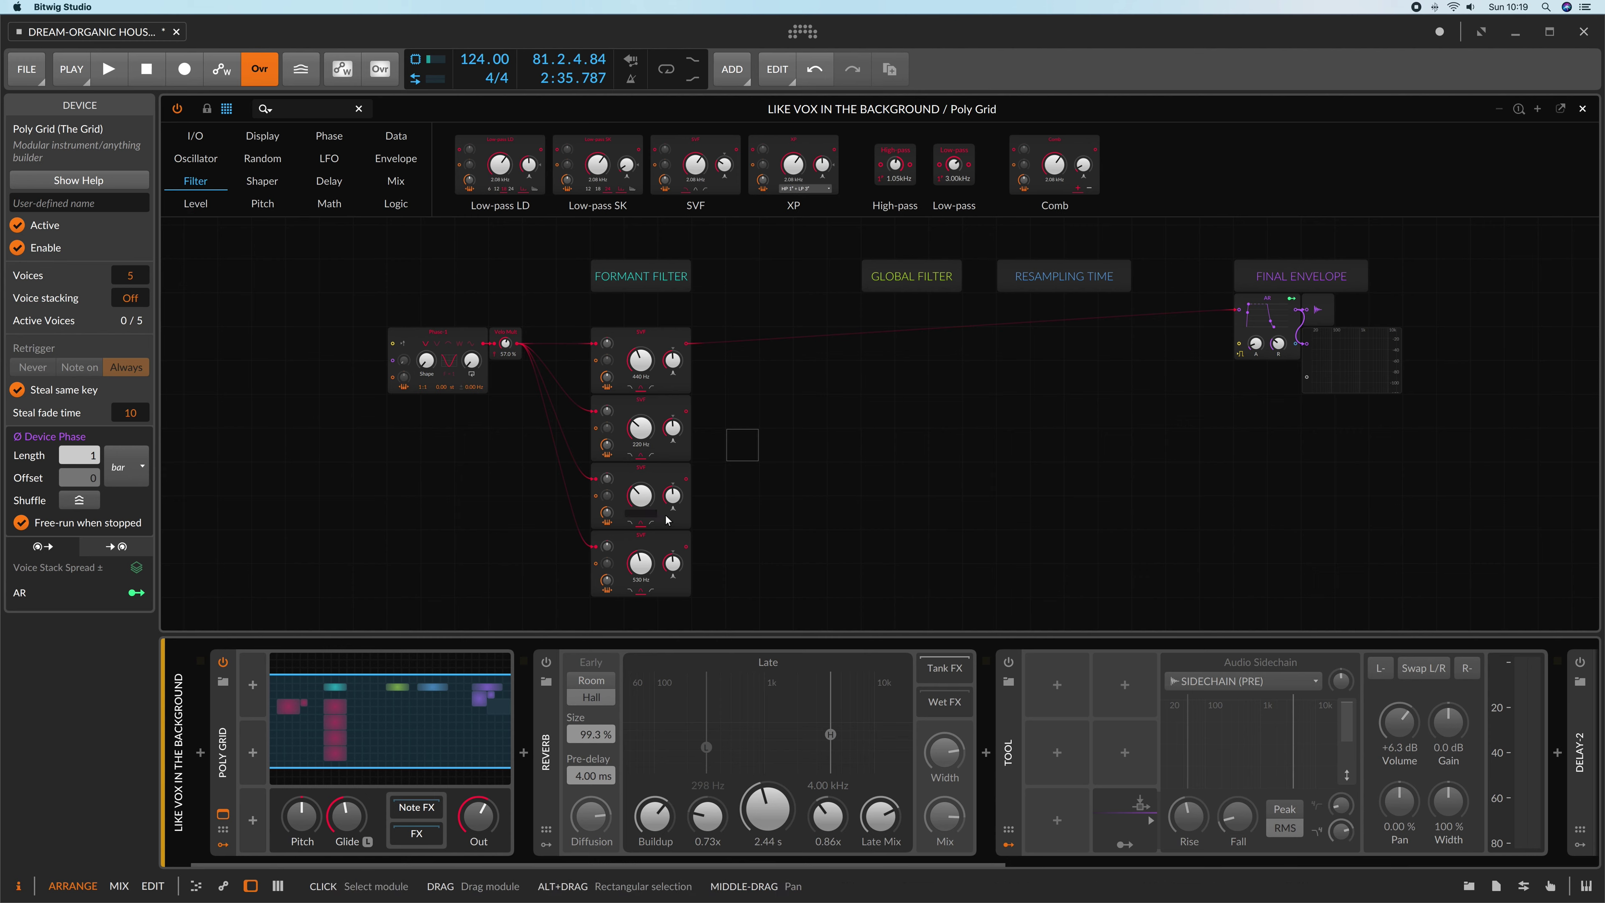
type("A6")
key("Return")
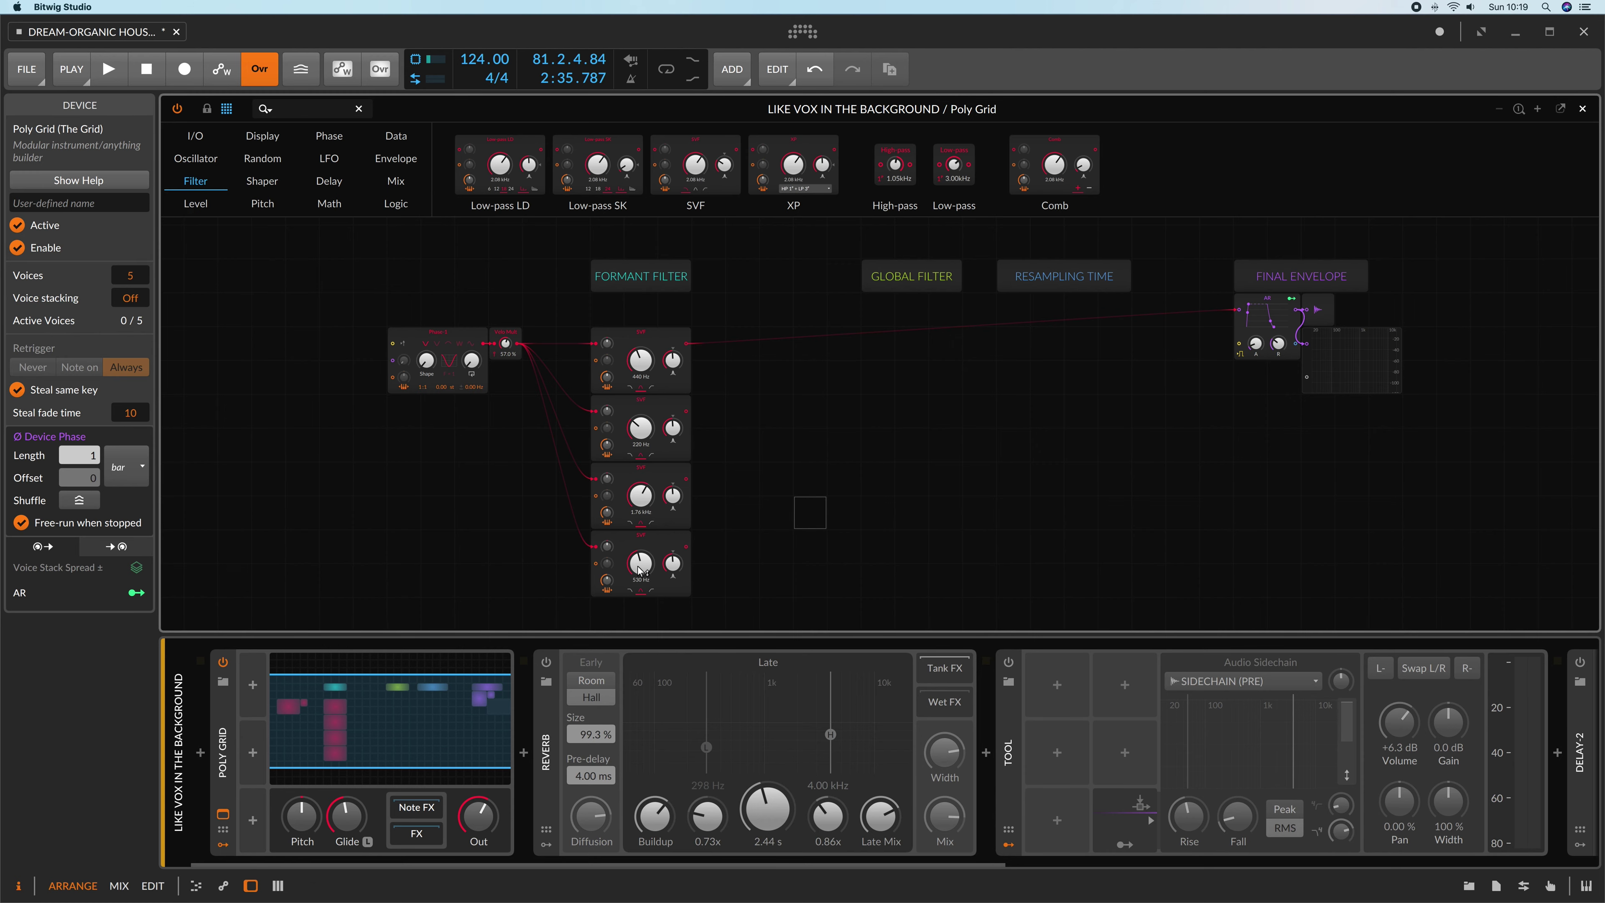
double_click(640, 577)
type("A5")
key("Return")
Step: Sum all four SVFs into a Mixer placed right of the filters, and enlarge the spectrum display
left_click(399, 184)
left_click_drag(547, 164, 708, 344)
left_click_drag(686, 479, 697, 412)
left_click_drag(687, 547, 696, 446)
left_click_drag(720, 344, 754, 345)
left_click_drag(1353, 361, 1182, 430)
left_click_drag(1233, 463, 1459, 560)
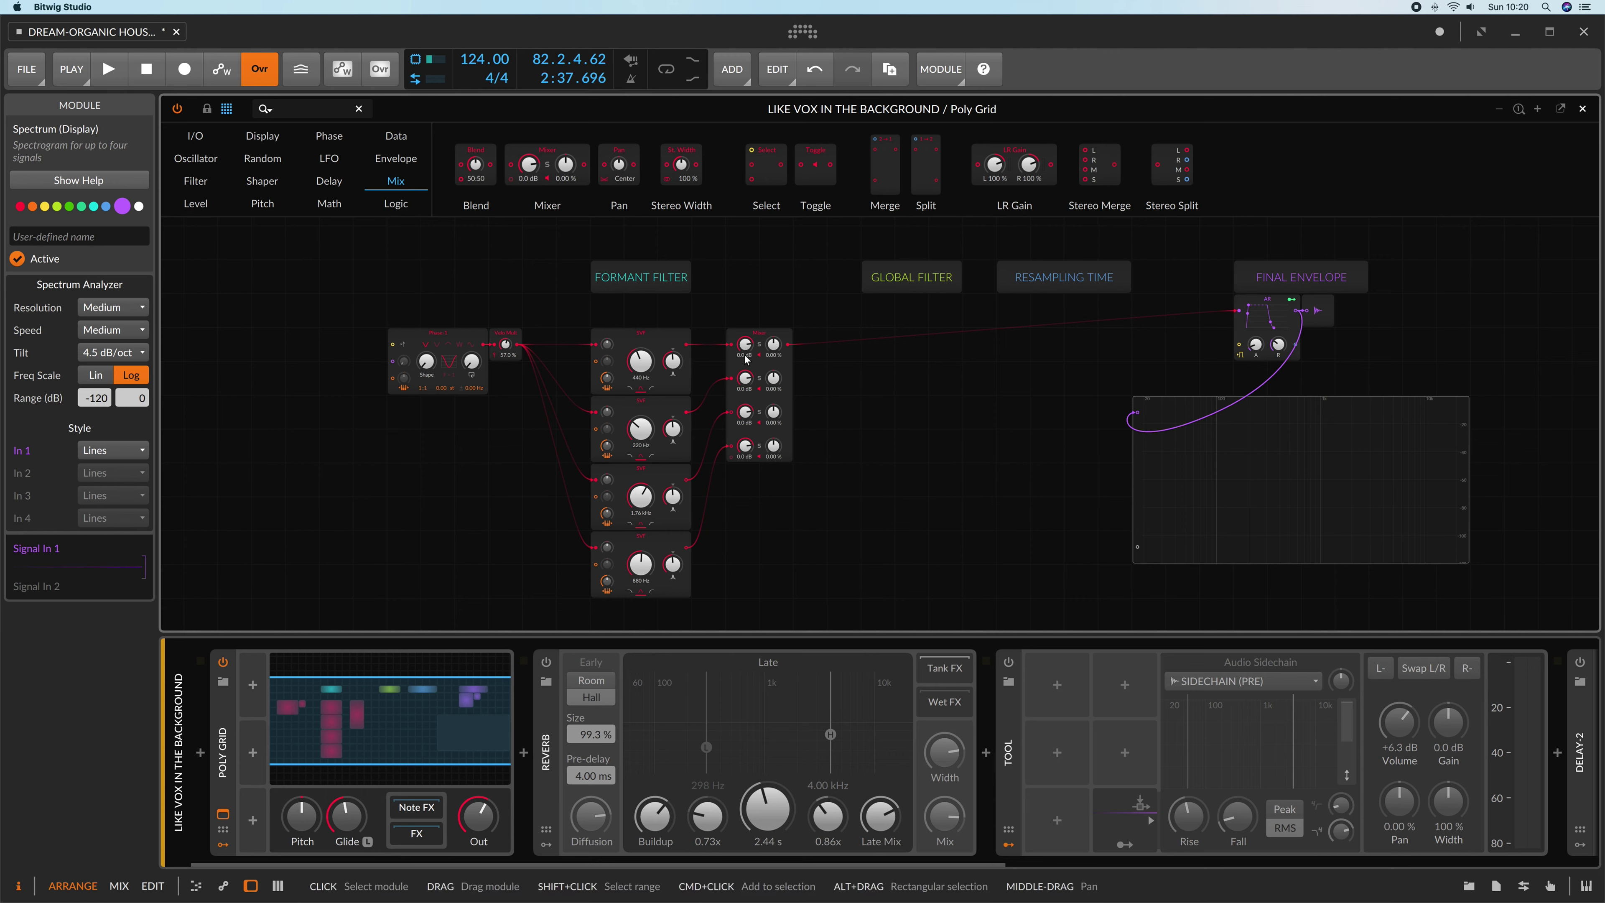
Step: Lower Mixer channels to about -2.4 and -3.3 dB, and raise SVF resonances to roughly 98–99%
left_click_drag(746, 360, 746, 418)
left_click_drag(745, 378, 745, 461)
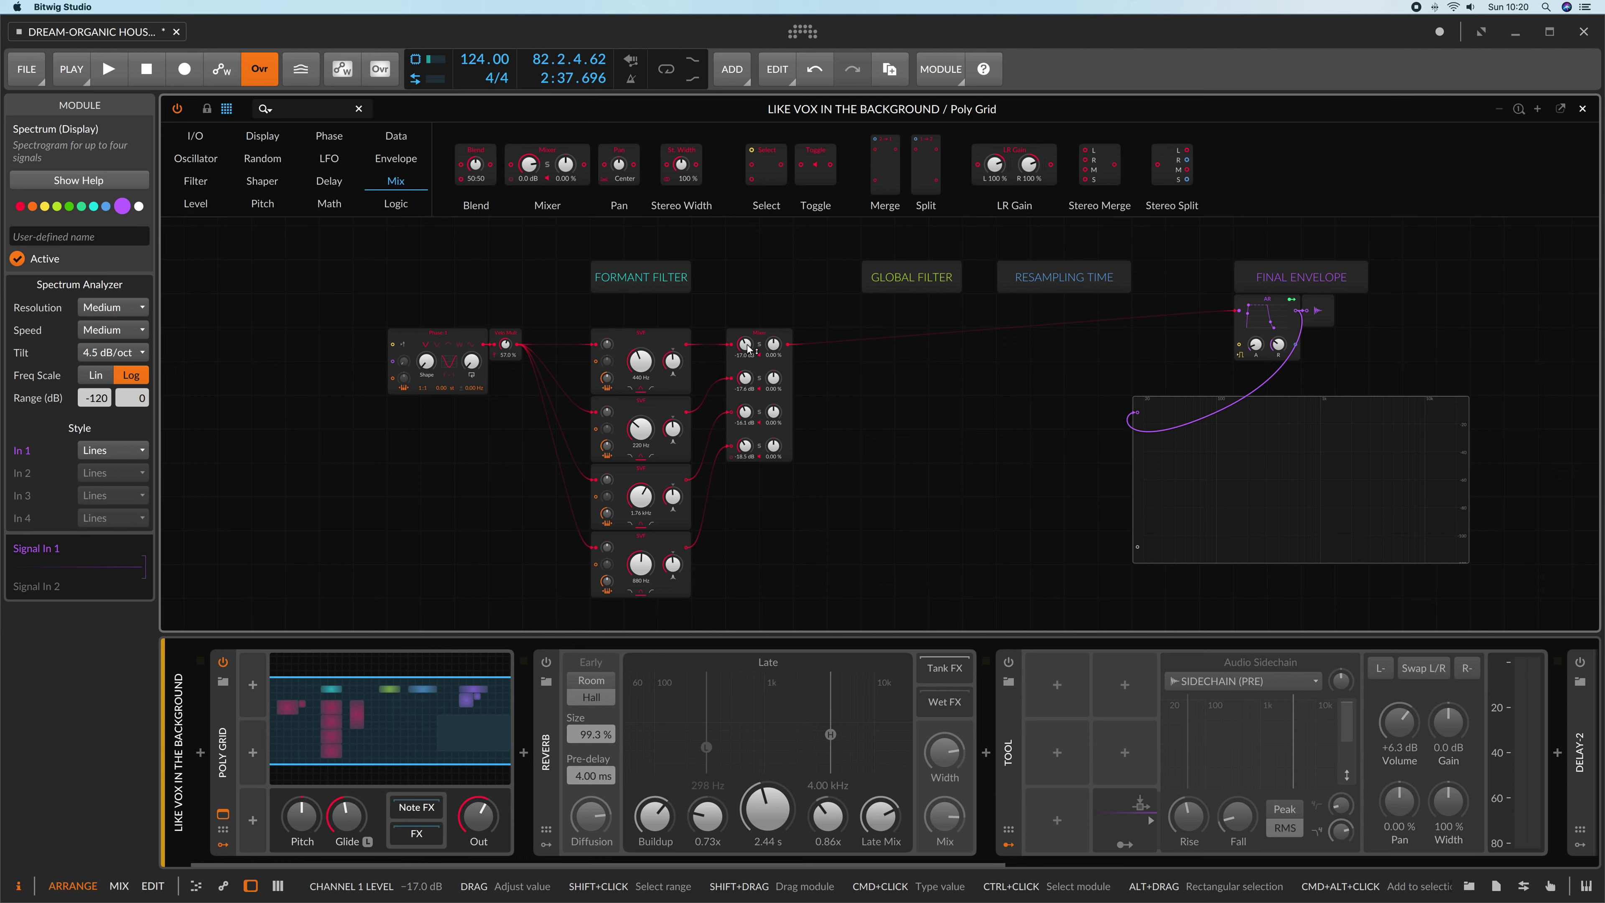
left_click_drag(748, 348, 749, 344)
left_click_drag(673, 428, 673, 429)
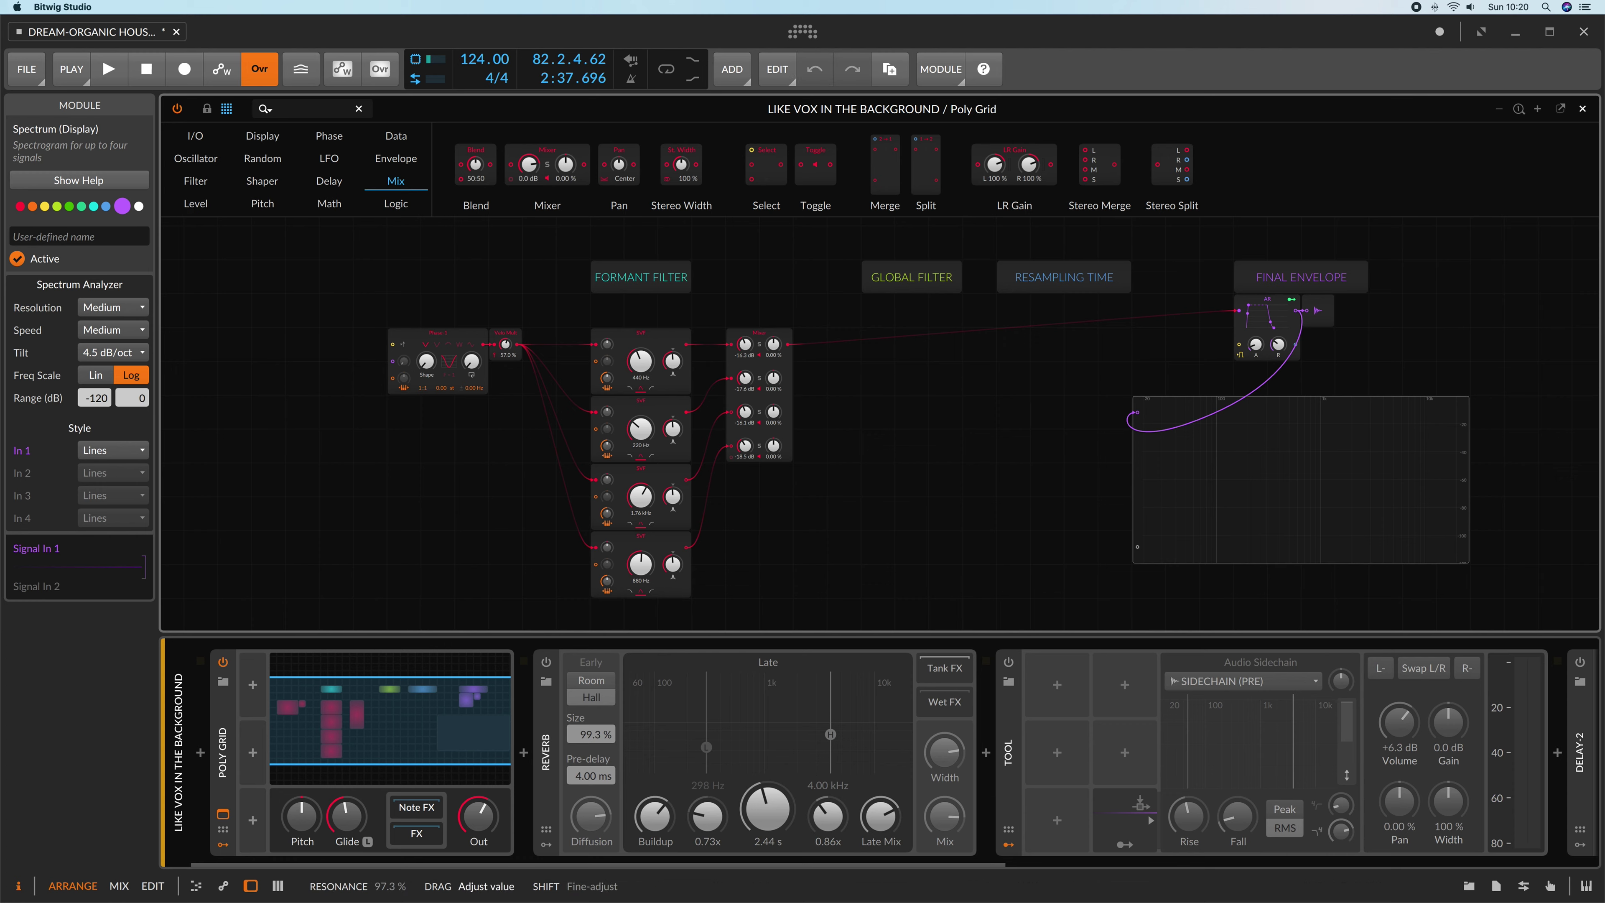
left_click_drag(673, 361, 673, 362)
left_click_drag(673, 496, 673, 497)
left_click_drag(673, 564, 673, 564)
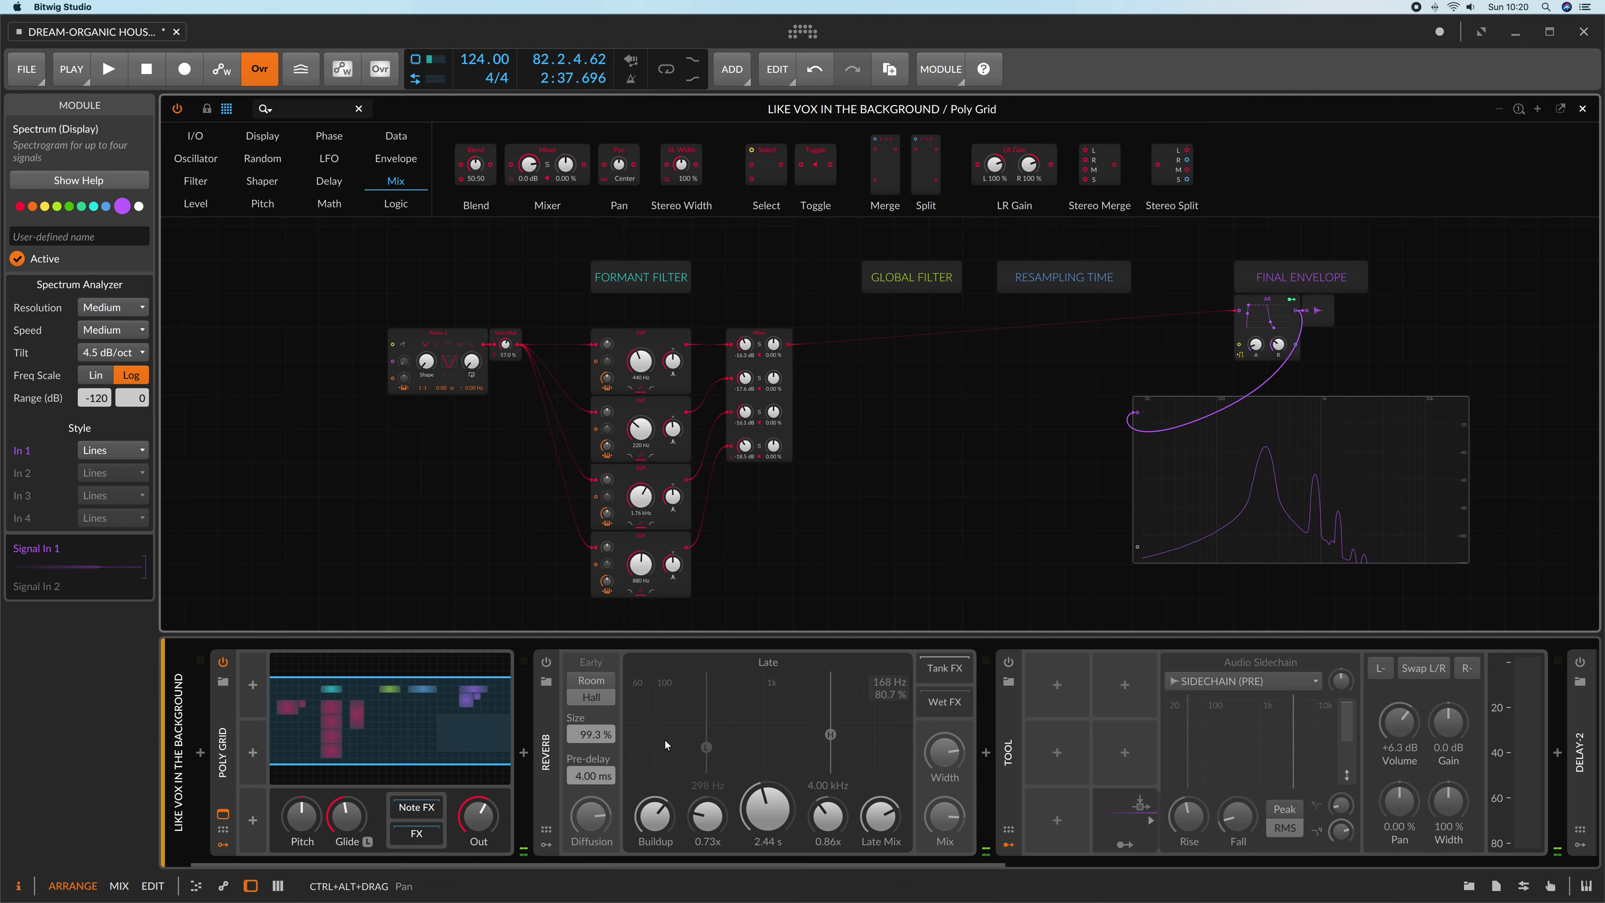
Step: Place a Low-pass LD after the Mixer with 27.9% resonance and cutoff about 630 Hz
left_click(198, 159)
left_click(195, 181)
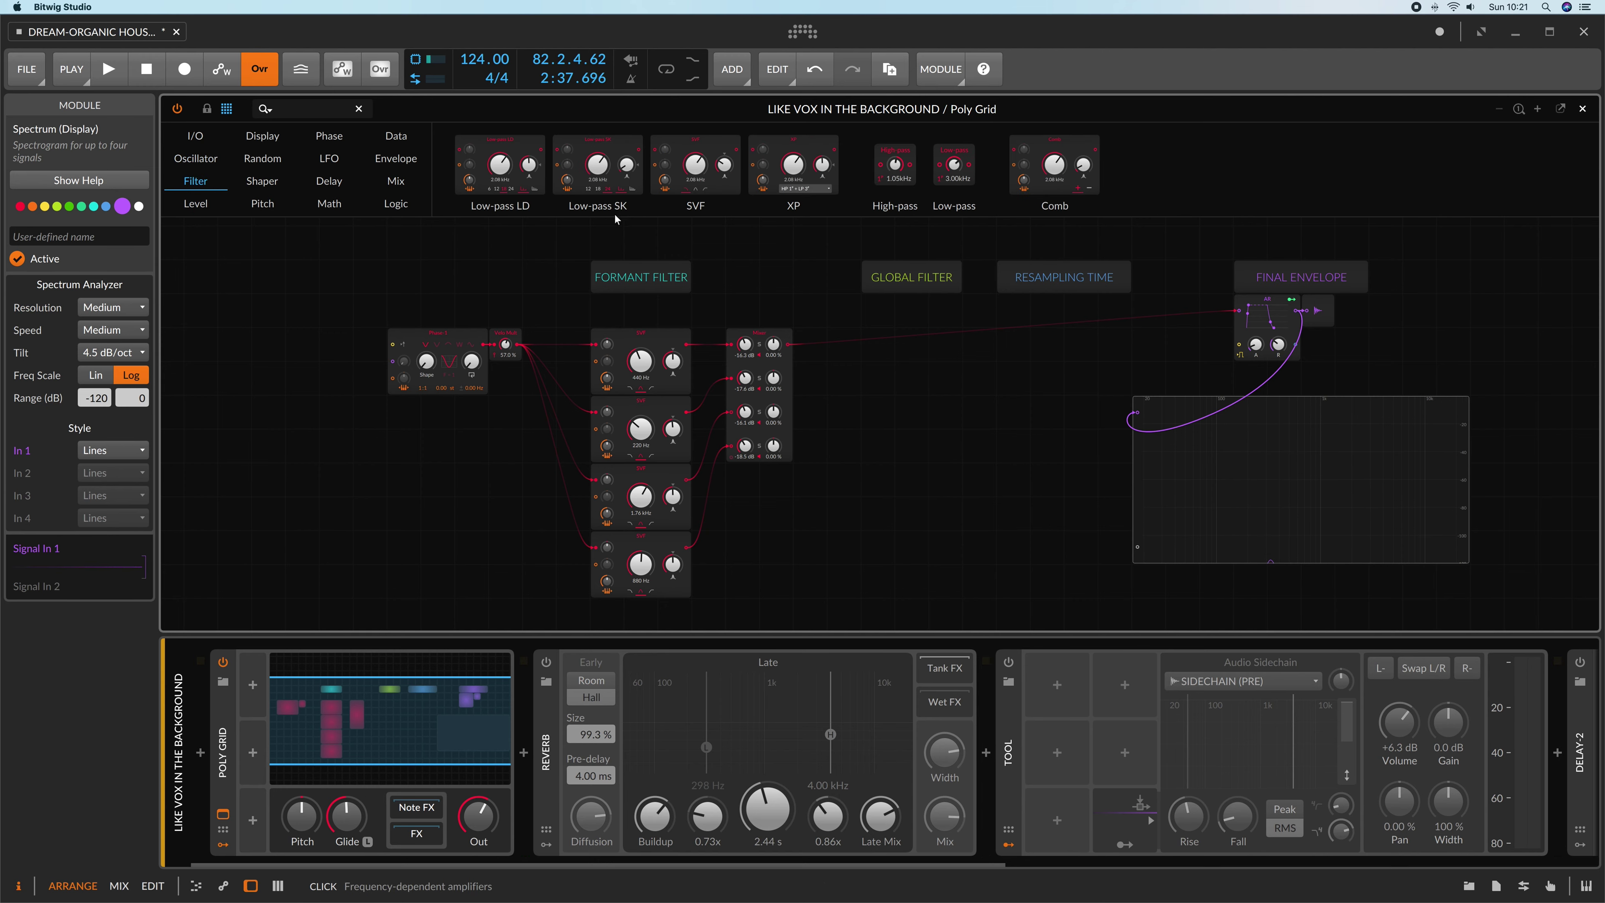
left_click_drag(489, 138, 841, 344)
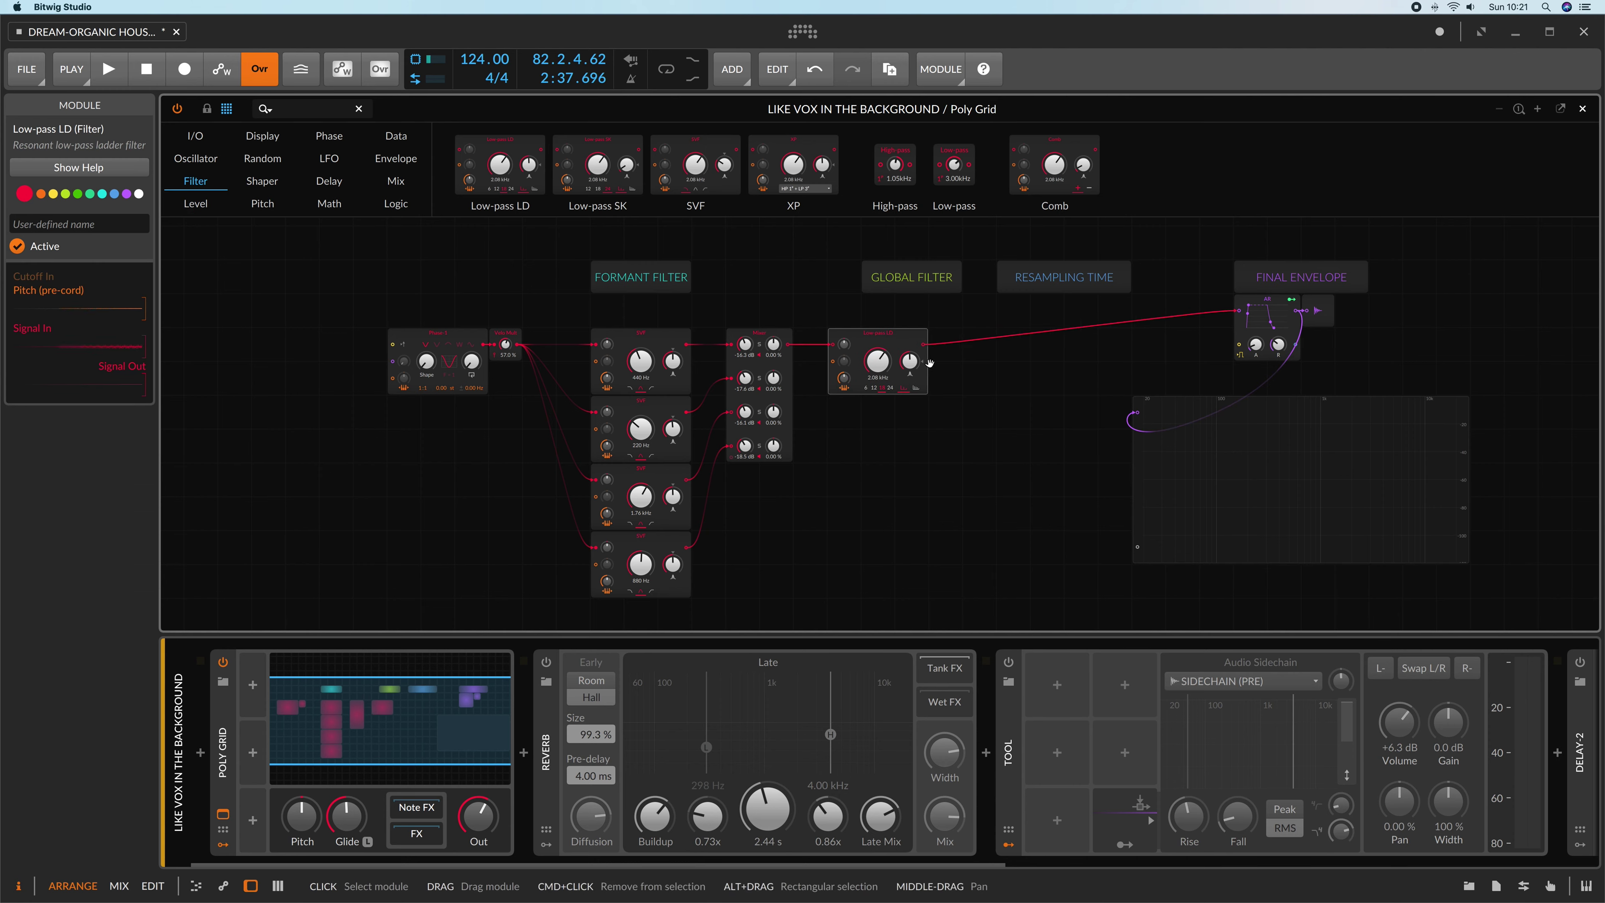
mouse_move(910, 361)
left_mouse_down()
mouse_move(890, 352)
mouse_move(914, 380)
left_mouse_up()
scroll(856, 352, "up", 1)
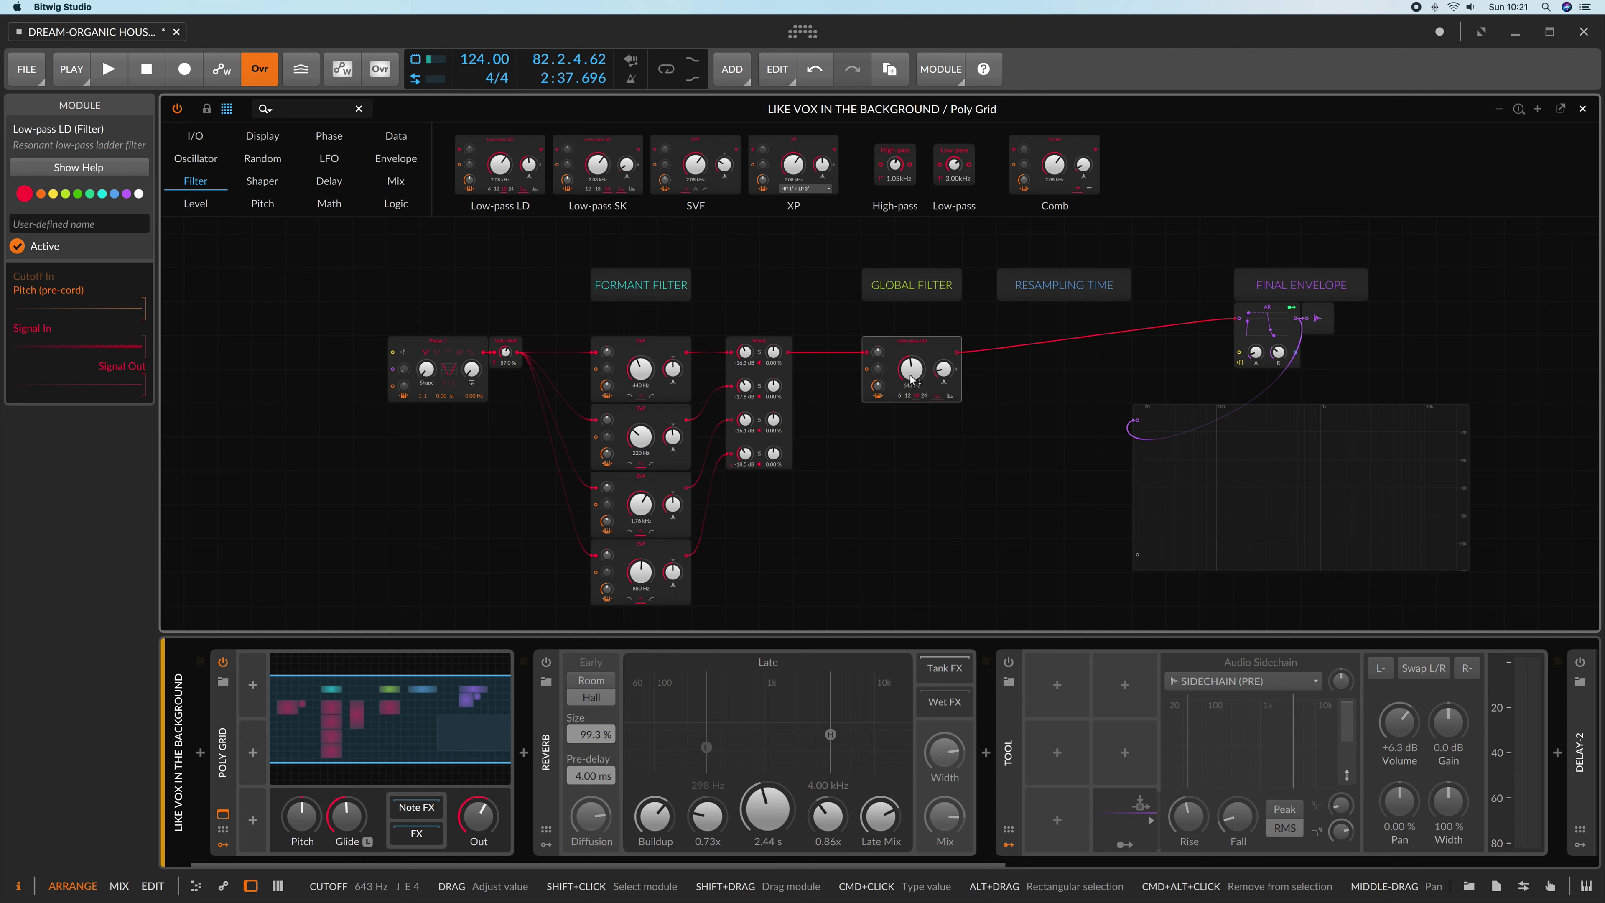
left_click_drag(914, 379, 879, 386)
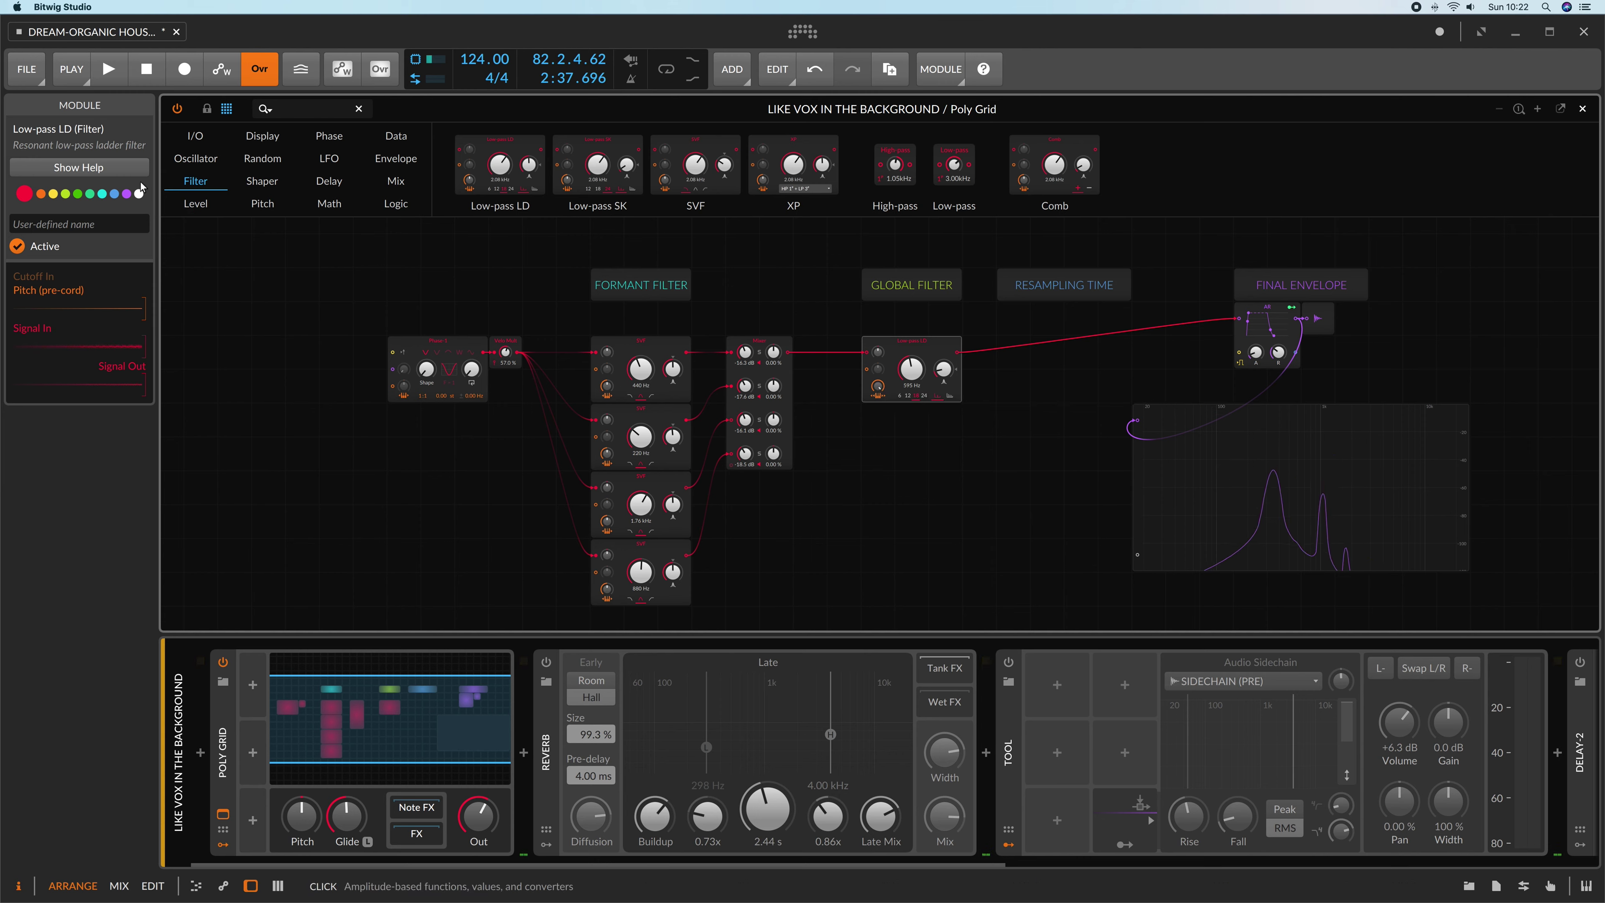
Step: Add a Sample / Hold after Low-pass LD, clocked by a Pulse oscillator set to a 75:1 ratio
left_click(195, 203)
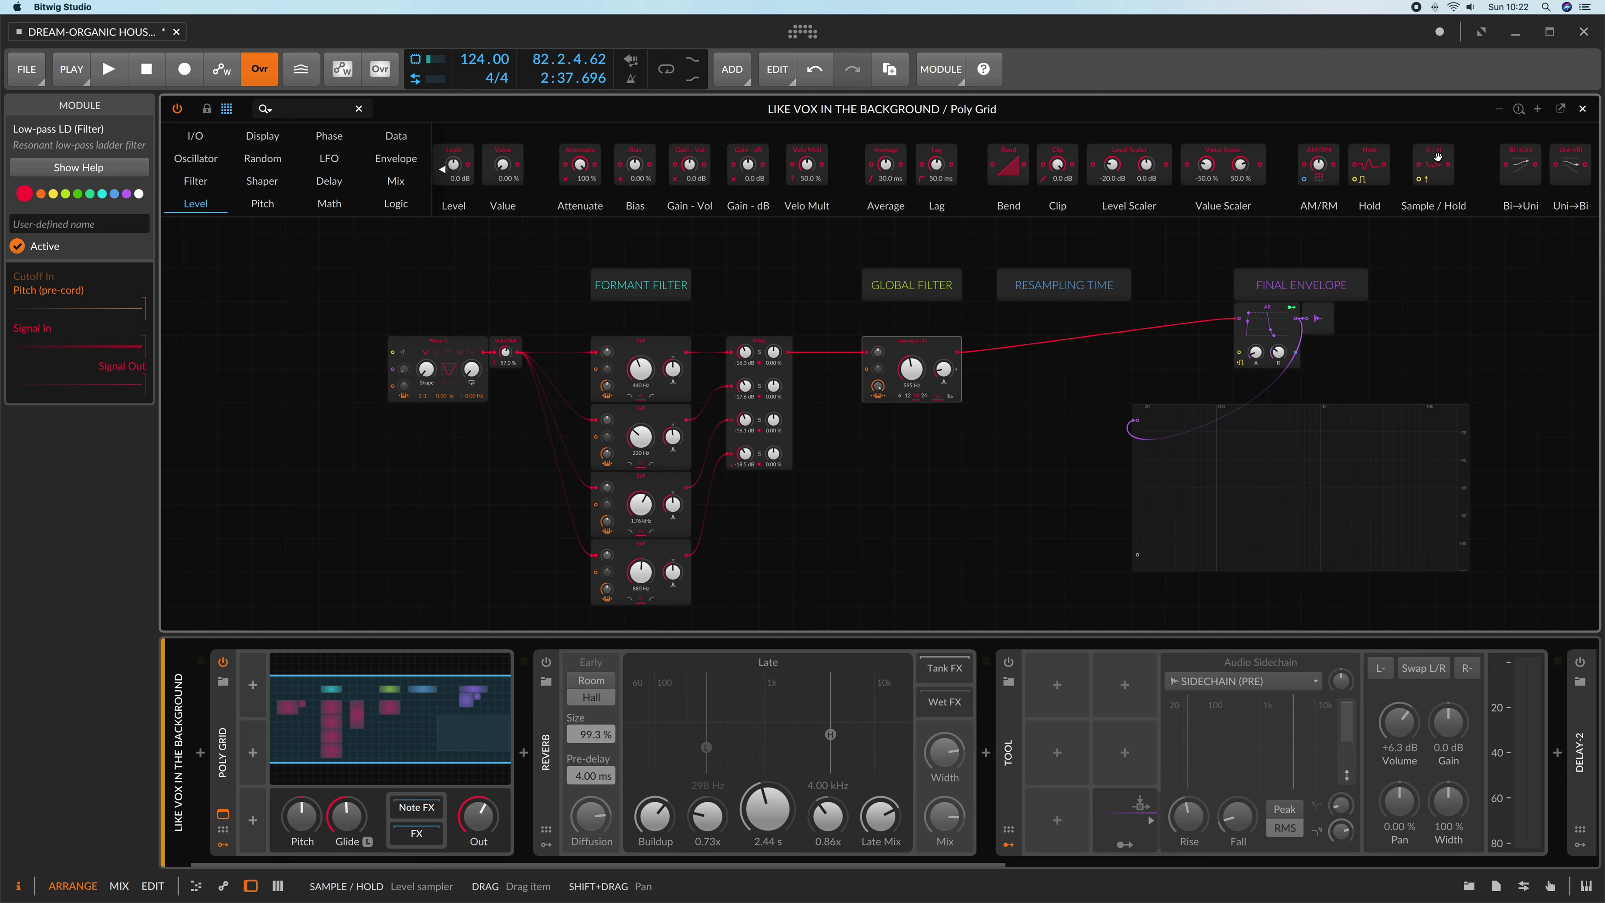
left_click_drag(1433, 165, 1066, 367)
left_click(196, 159)
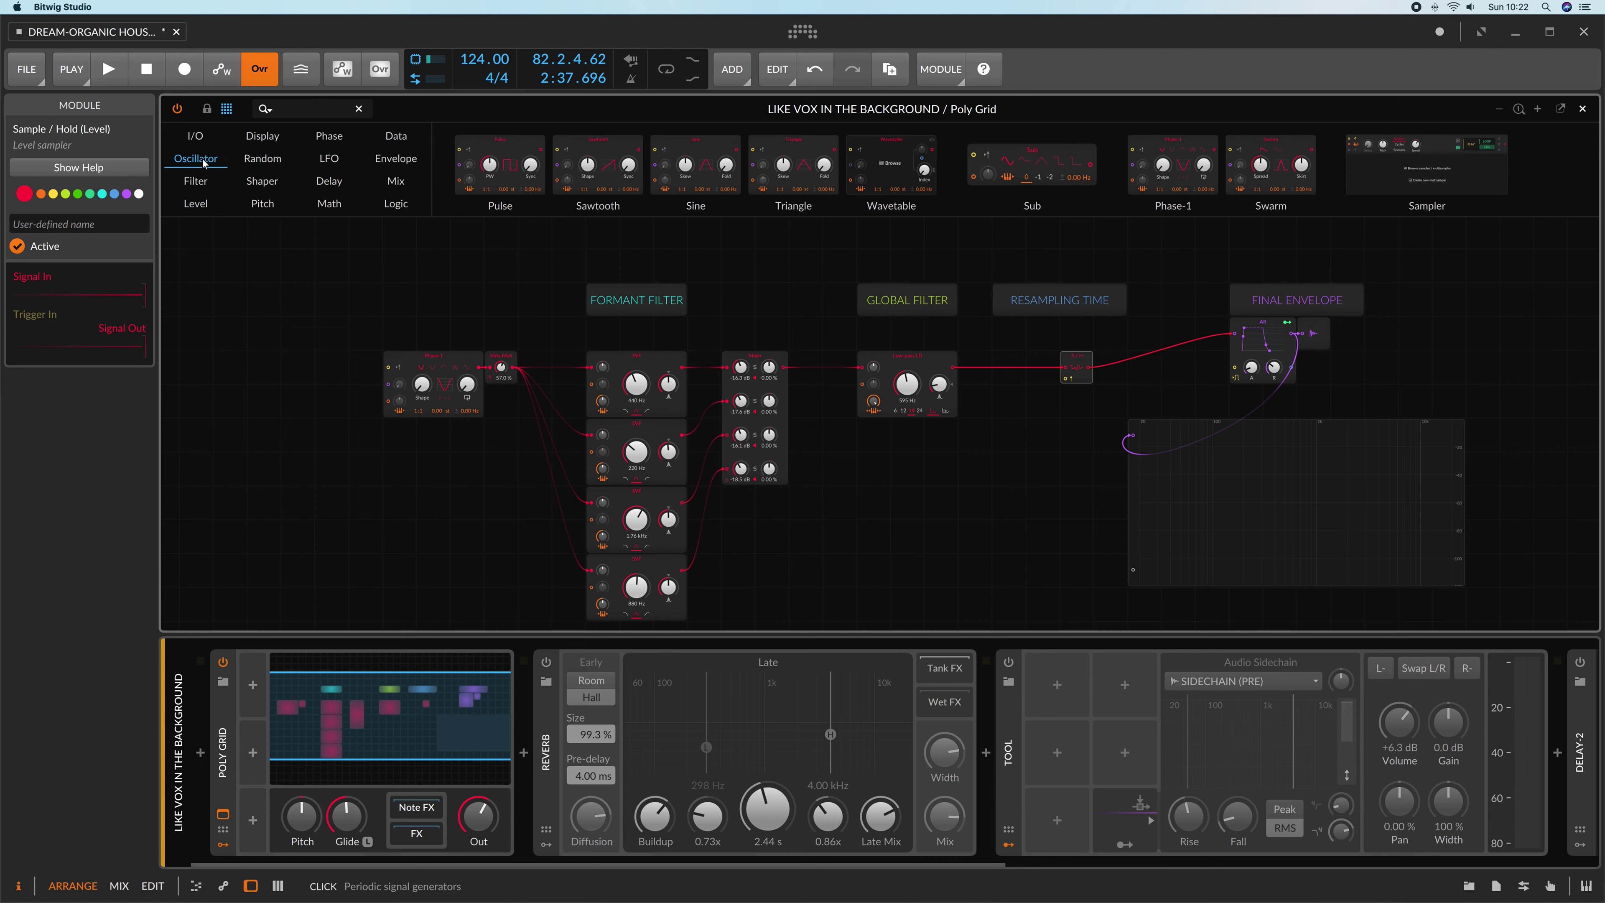
left_click_drag(530, 149, 1061, 262)
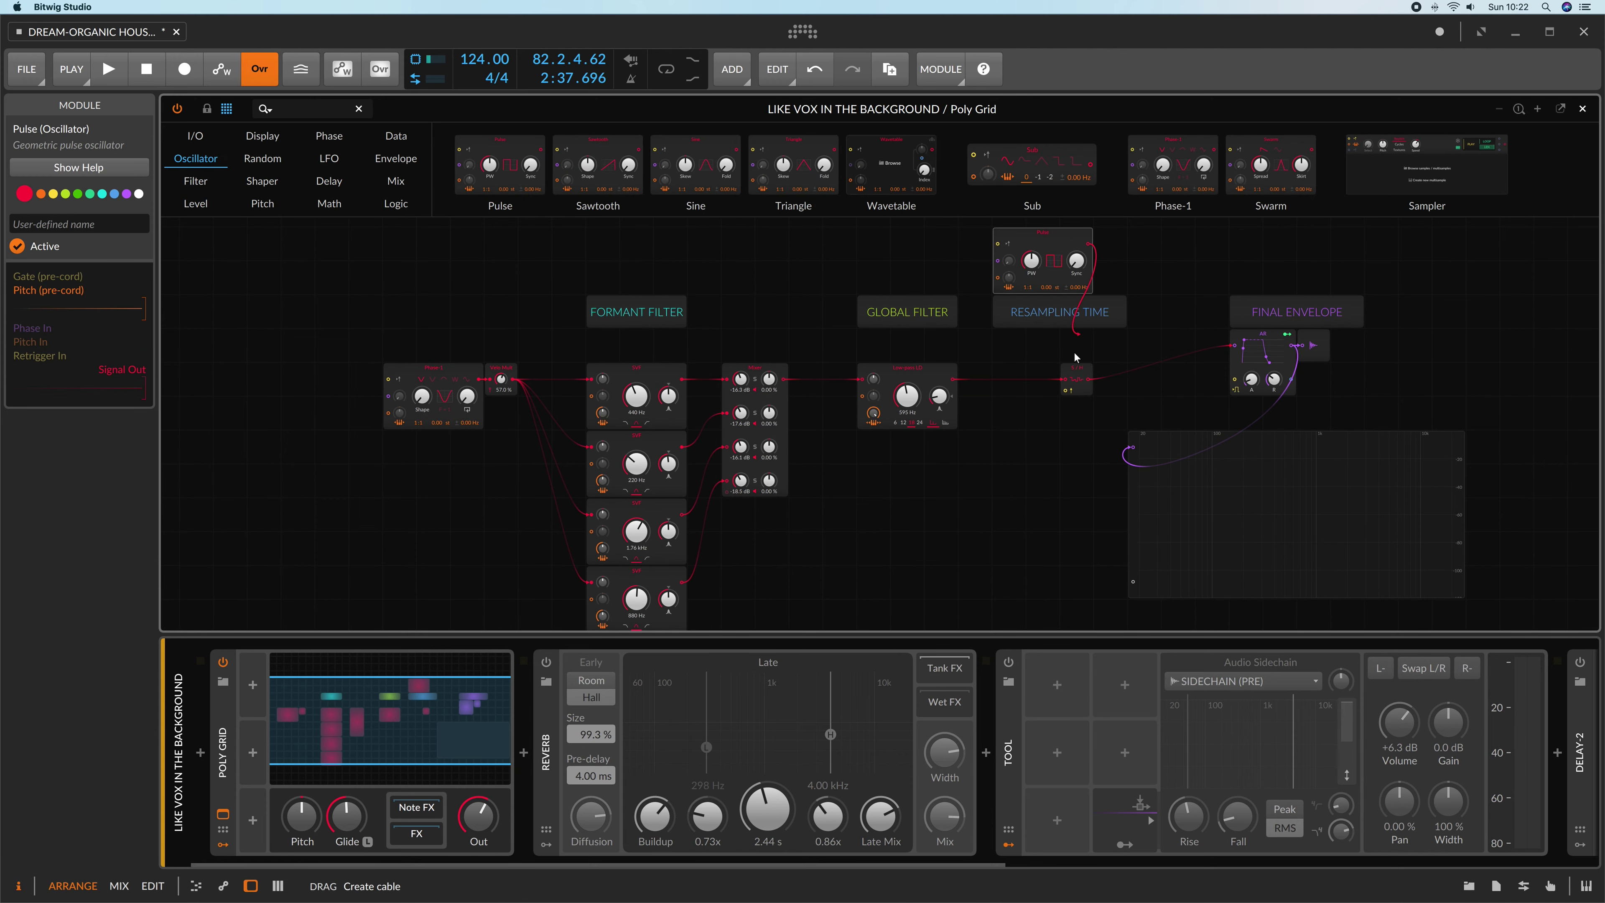
left_click_drag(1076, 357, 1065, 389)
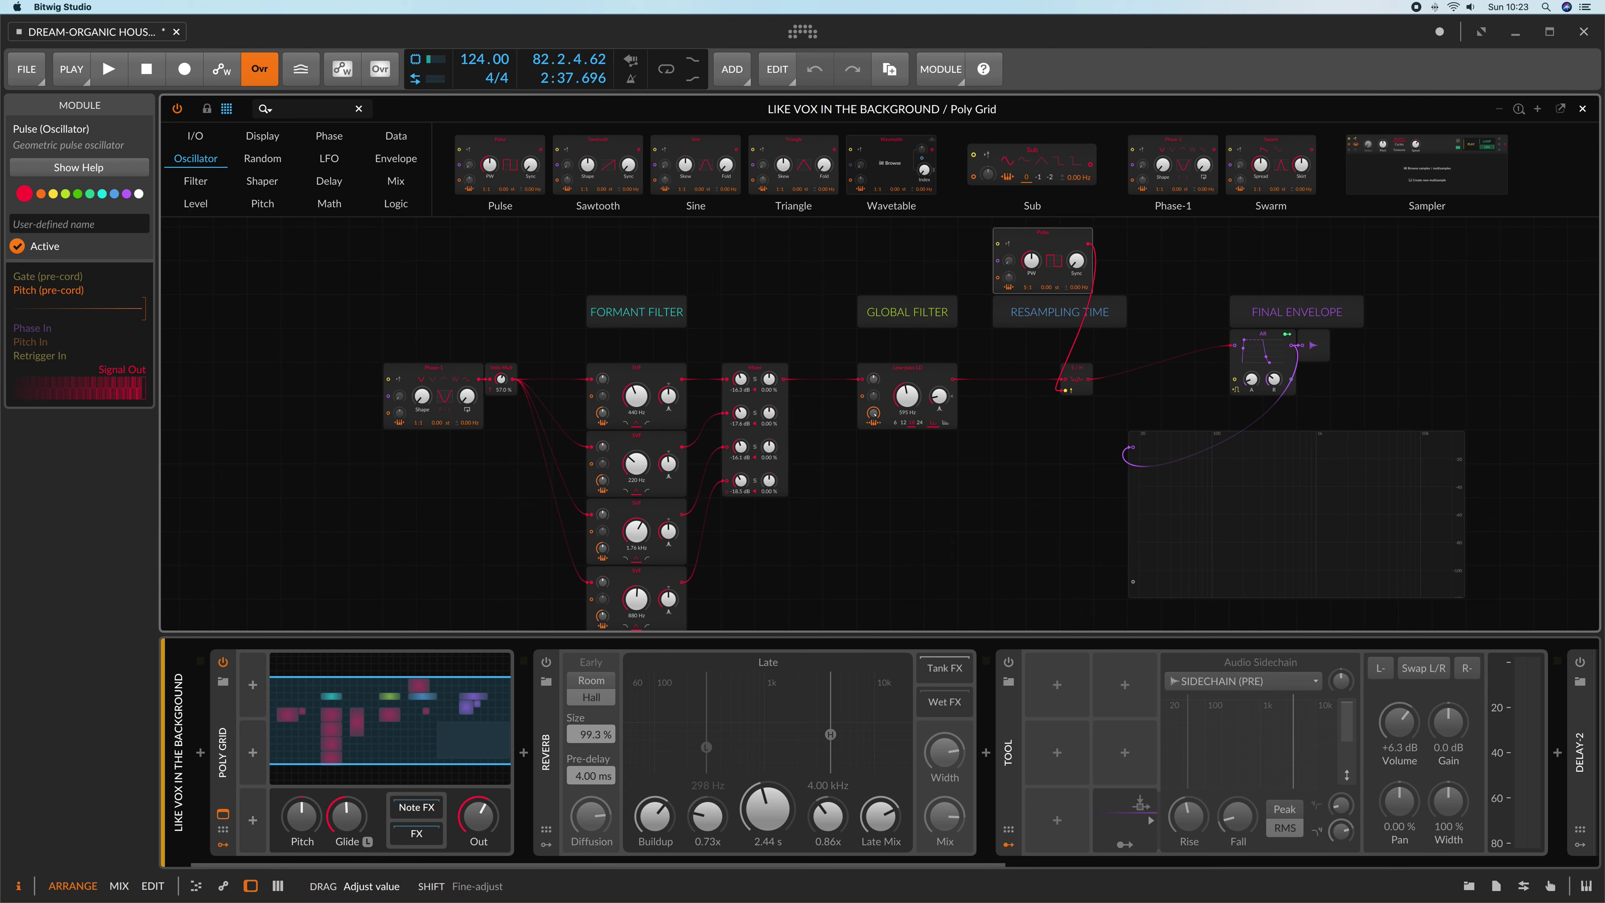
left_click_drag(1028, 287, 1027, 291)
left_click_drag(1028, 287, 1018, 302)
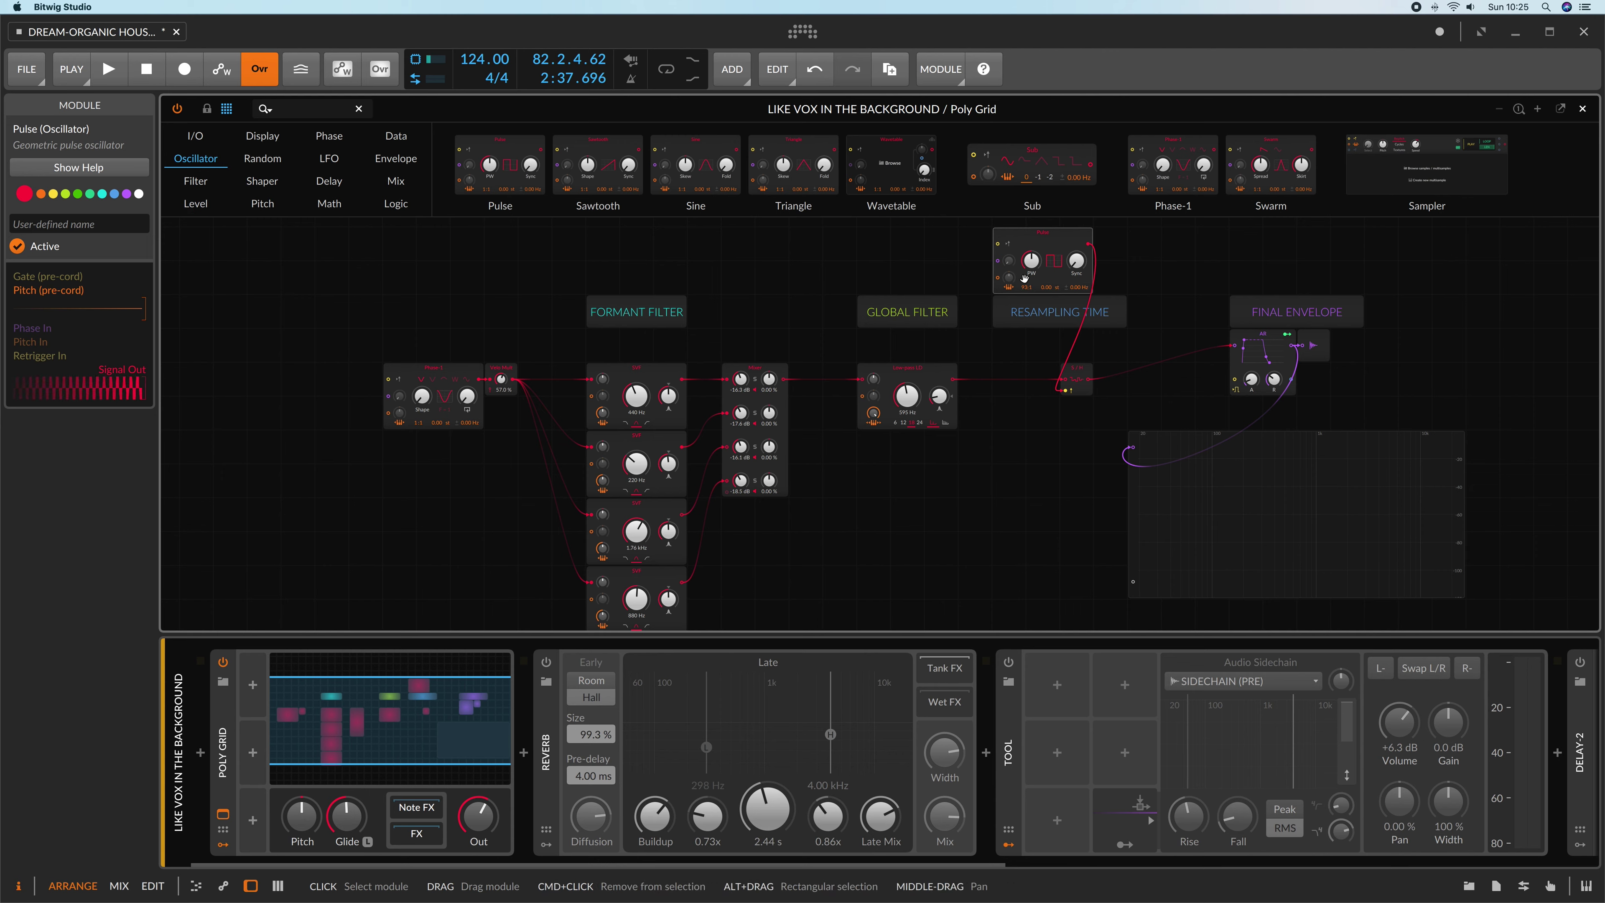
left_click_drag(1024, 279, 1024, 287)
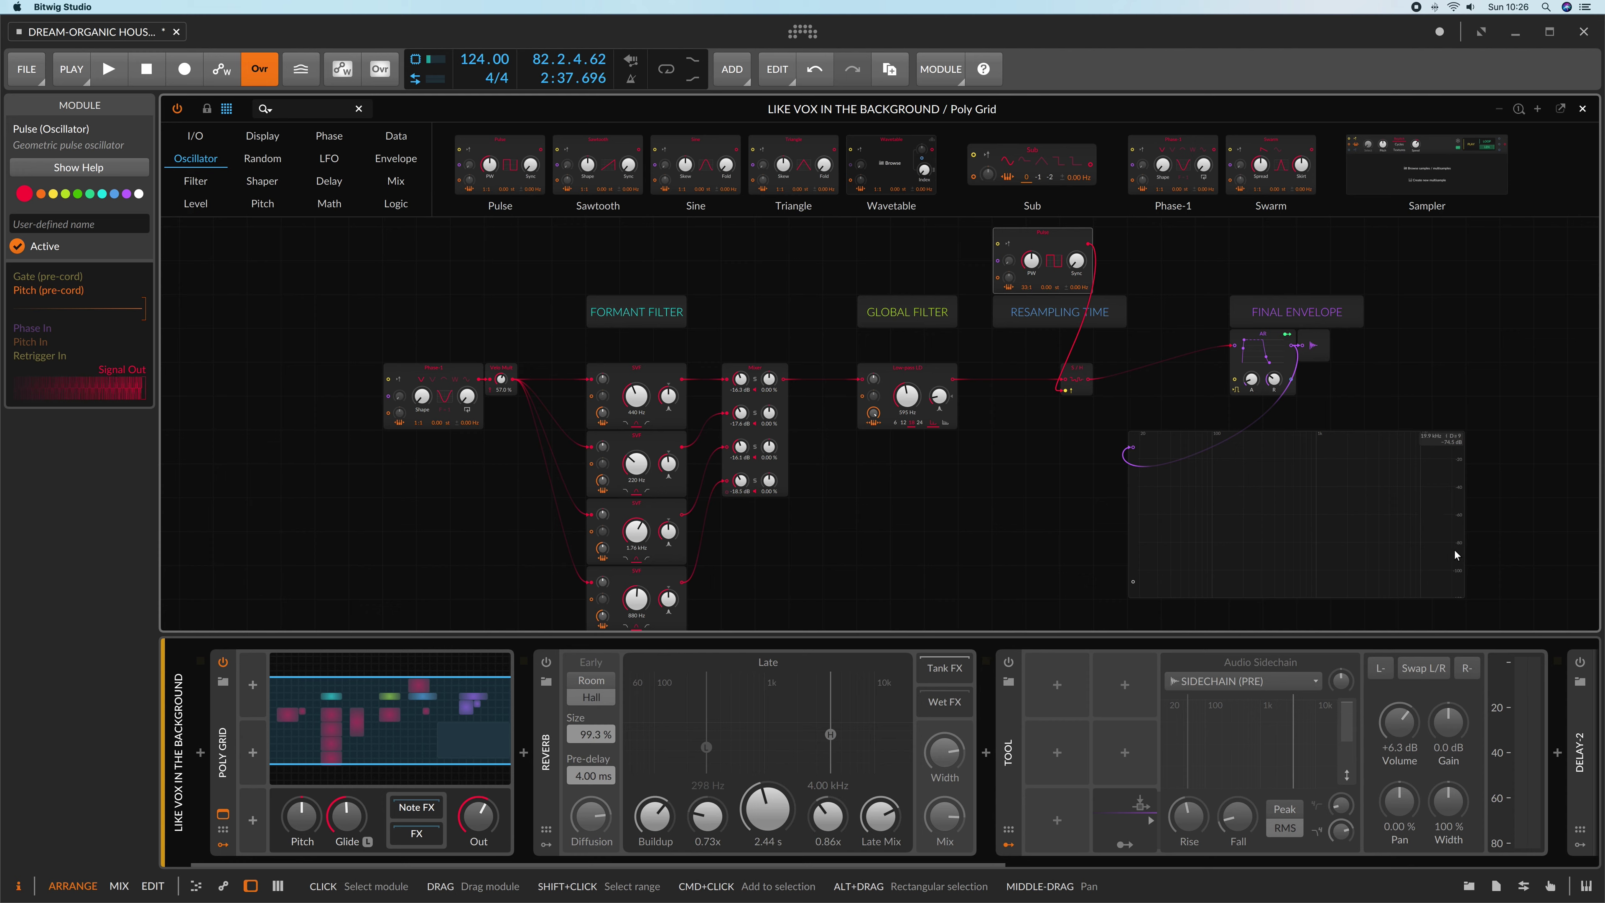
Step: Bypass the Sample / Hold to compare the sound, then reactivate it
left_click(1075, 363)
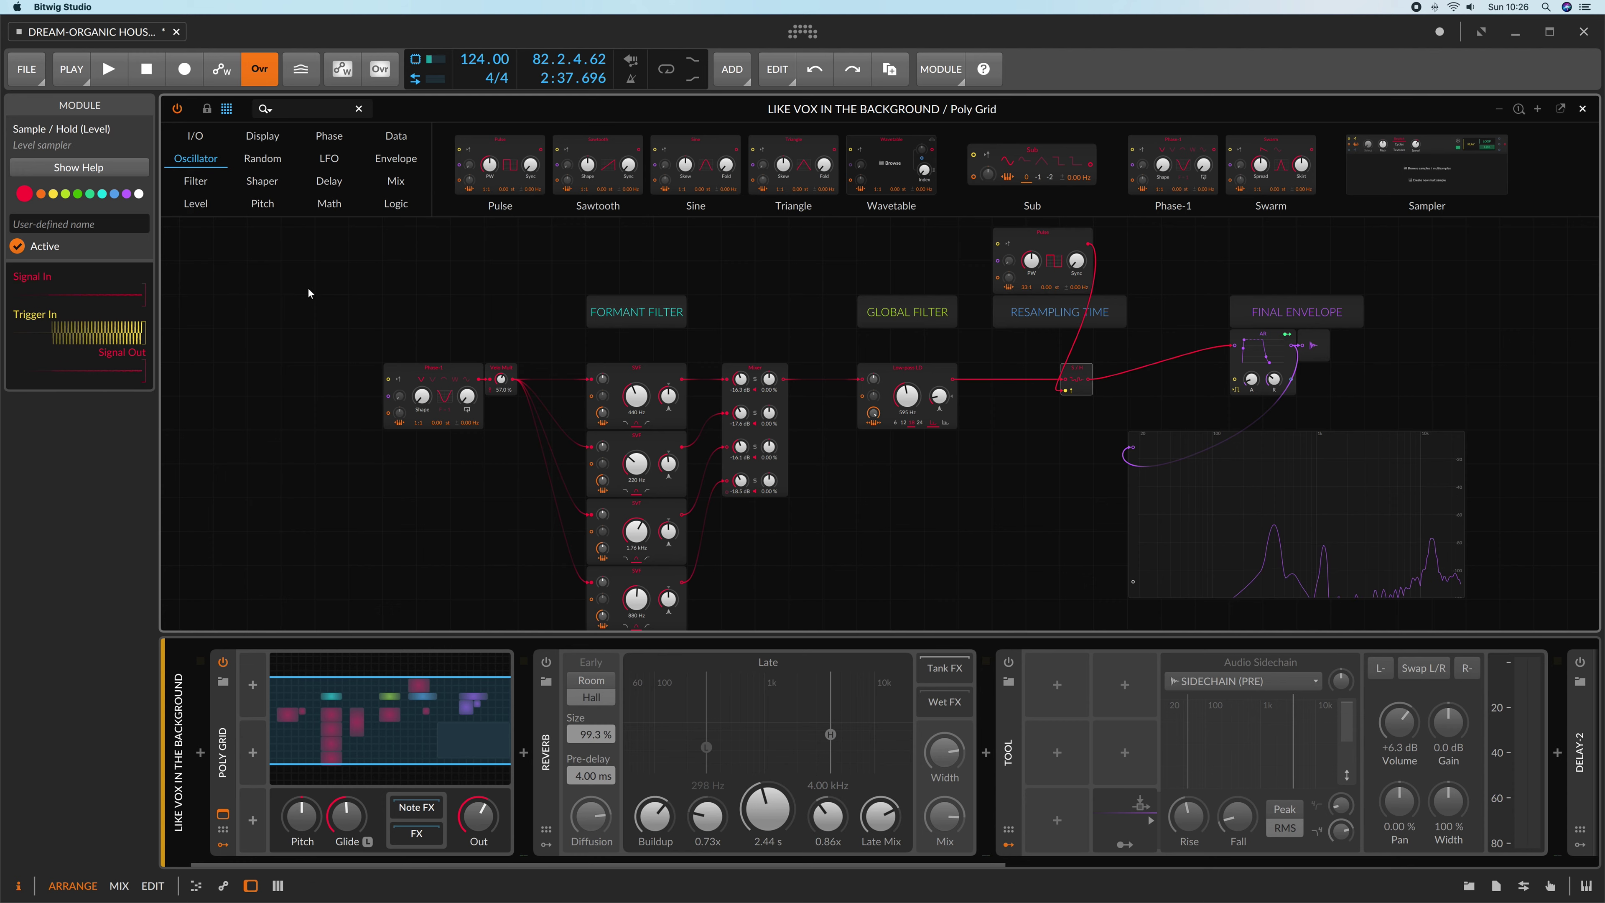
left_click(17, 248)
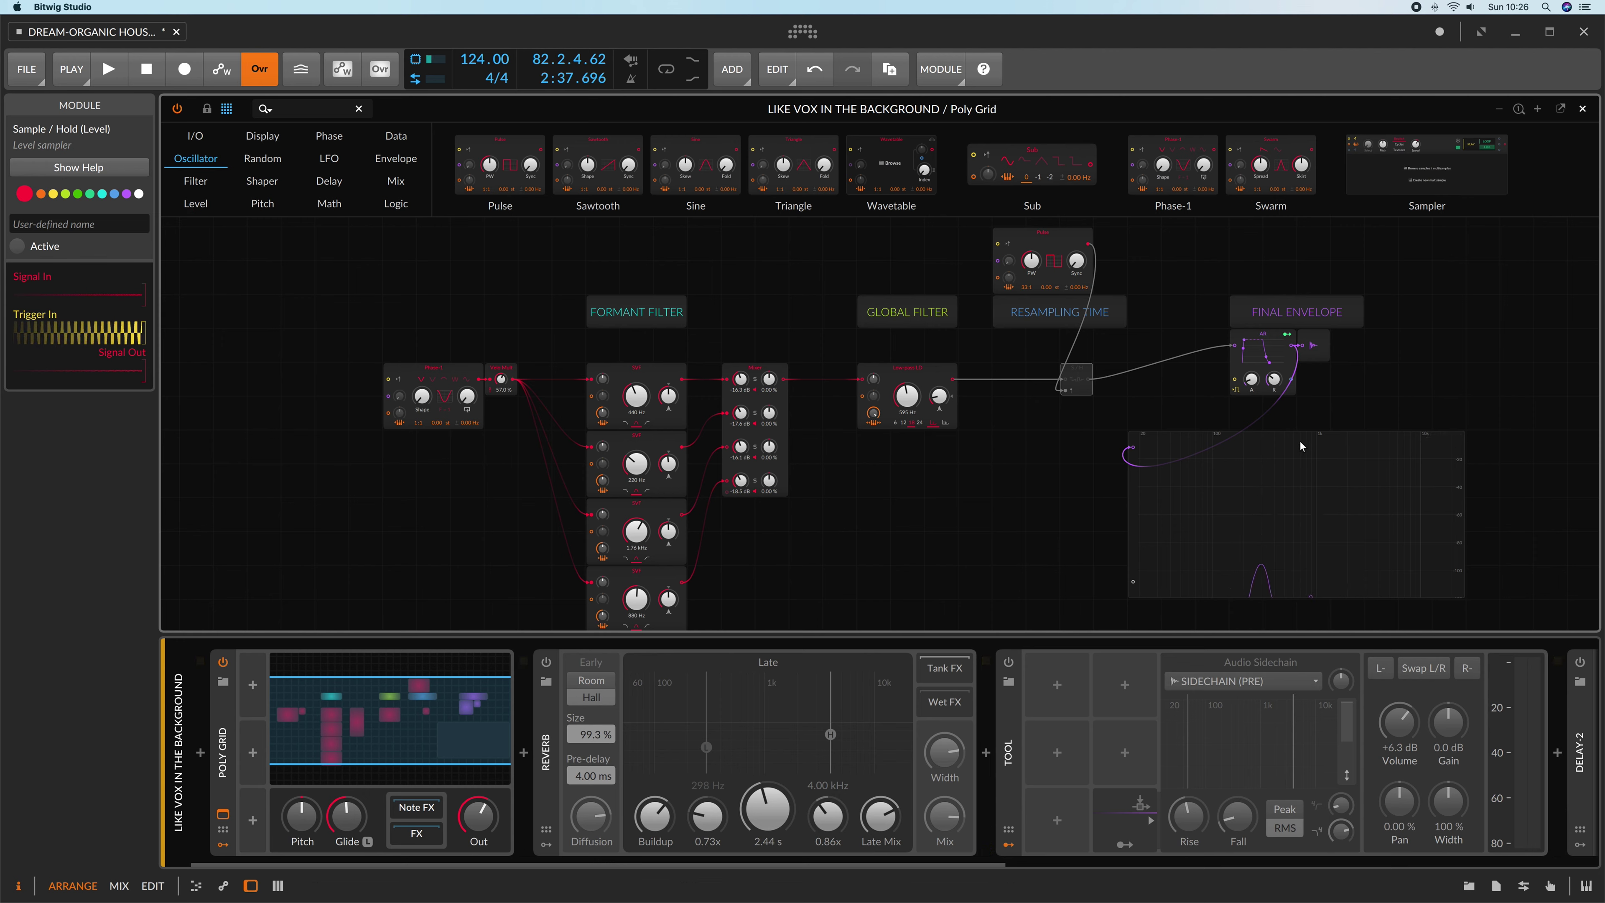
left_click(17, 246)
Step: Set the Phase-1 feedback to 23.8% and detune it to about 1.82 Hz
left_click_drag(467, 396, 467, 383)
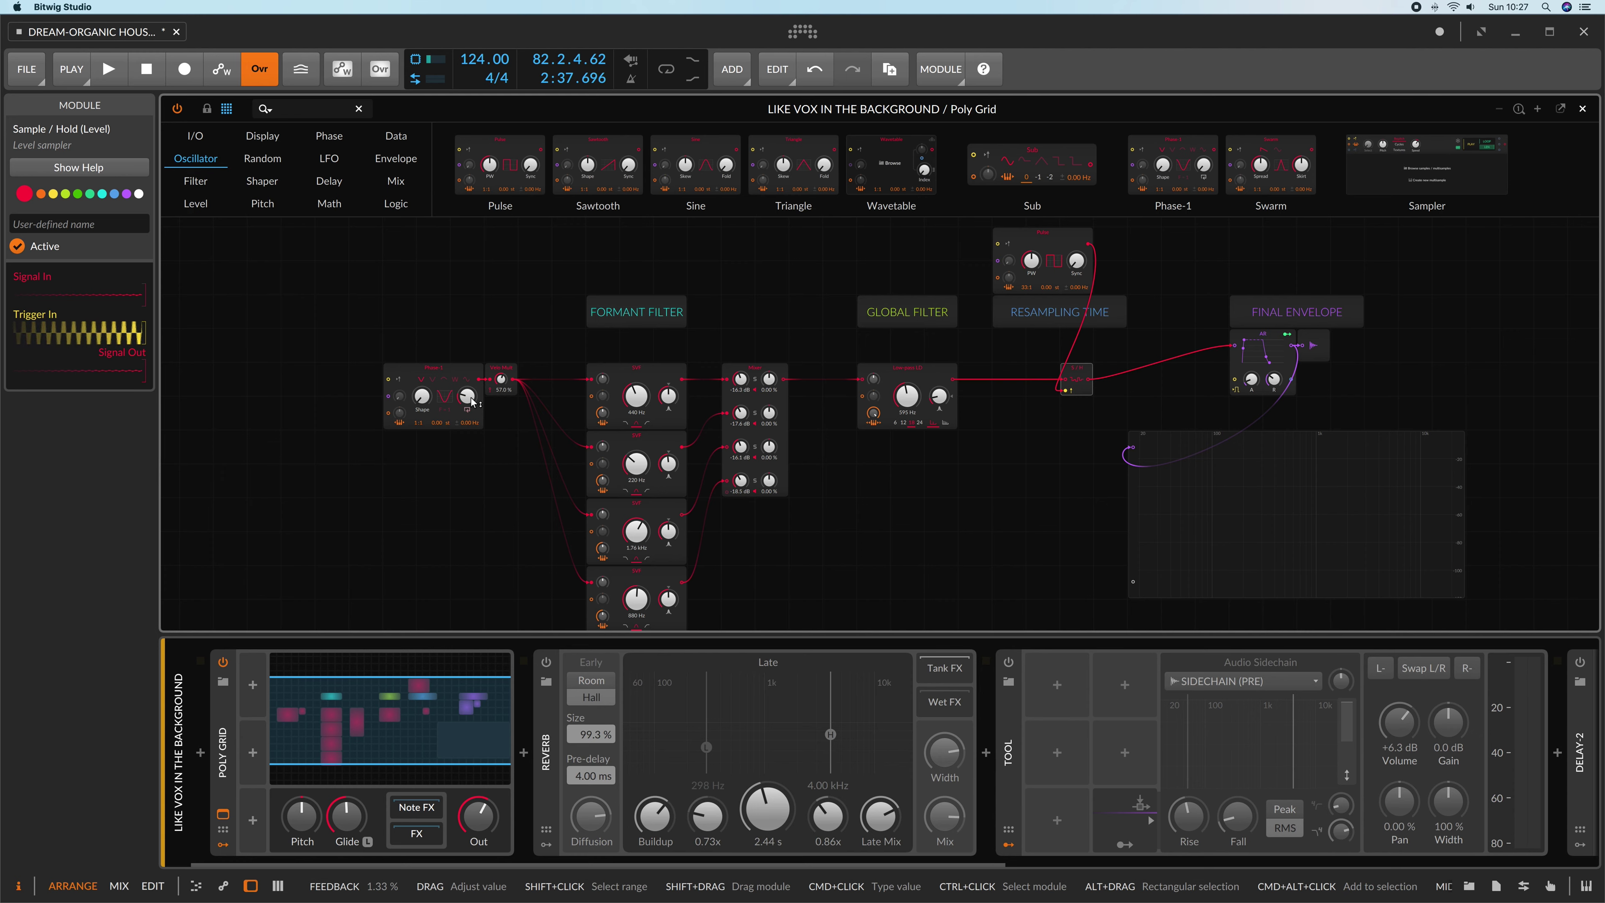
left_click_drag(472, 402, 466, 386)
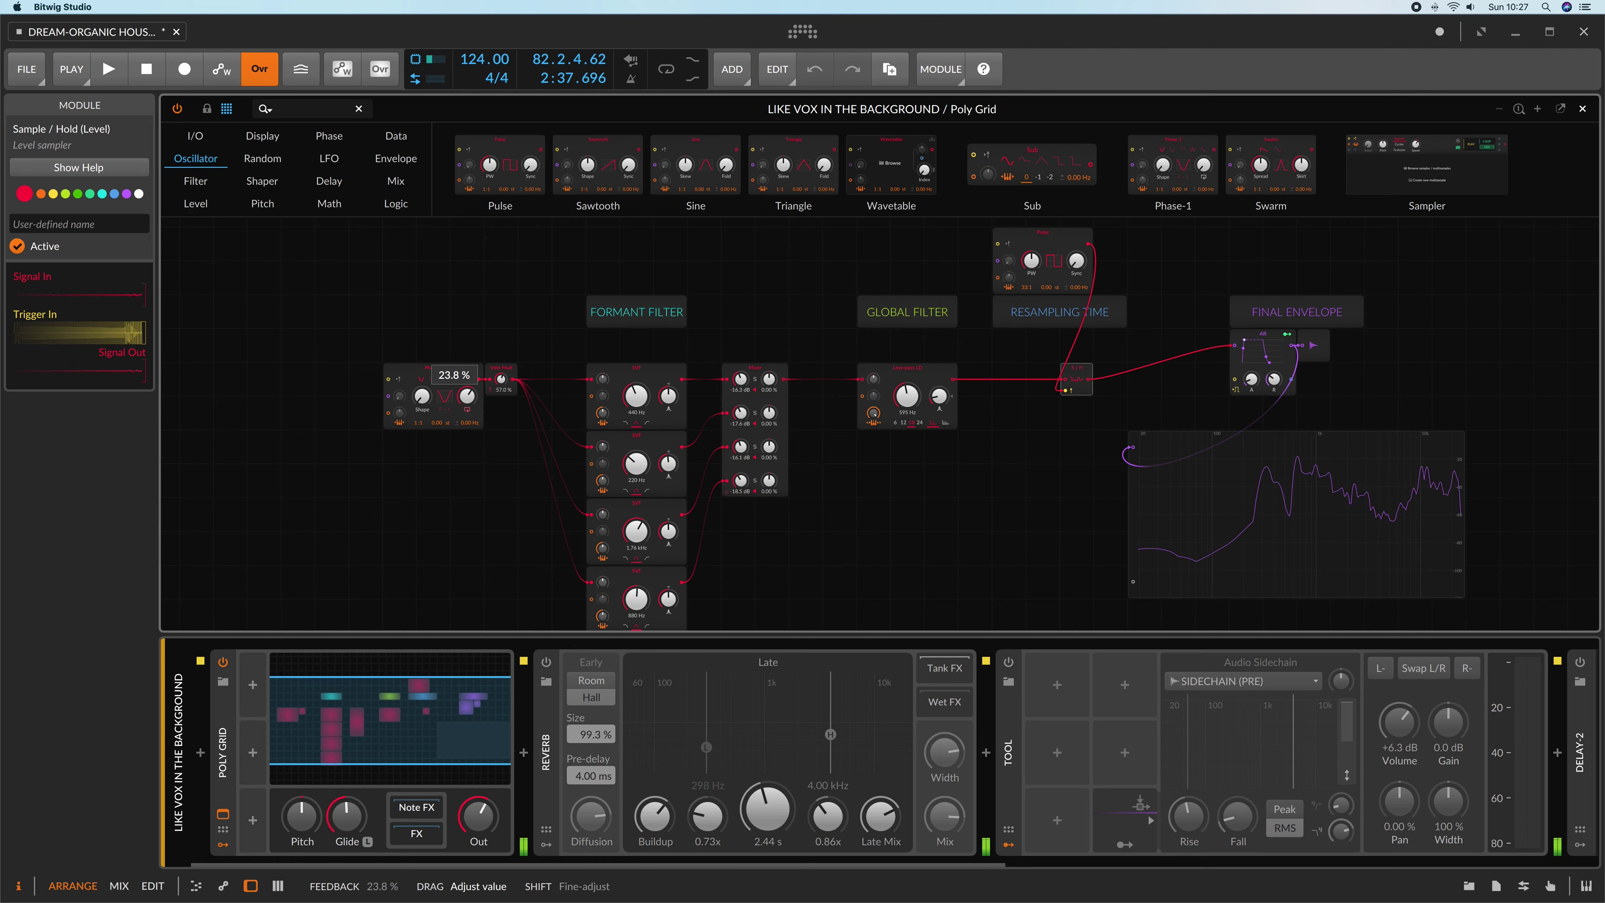
left_click_drag(467, 386, 467, 386)
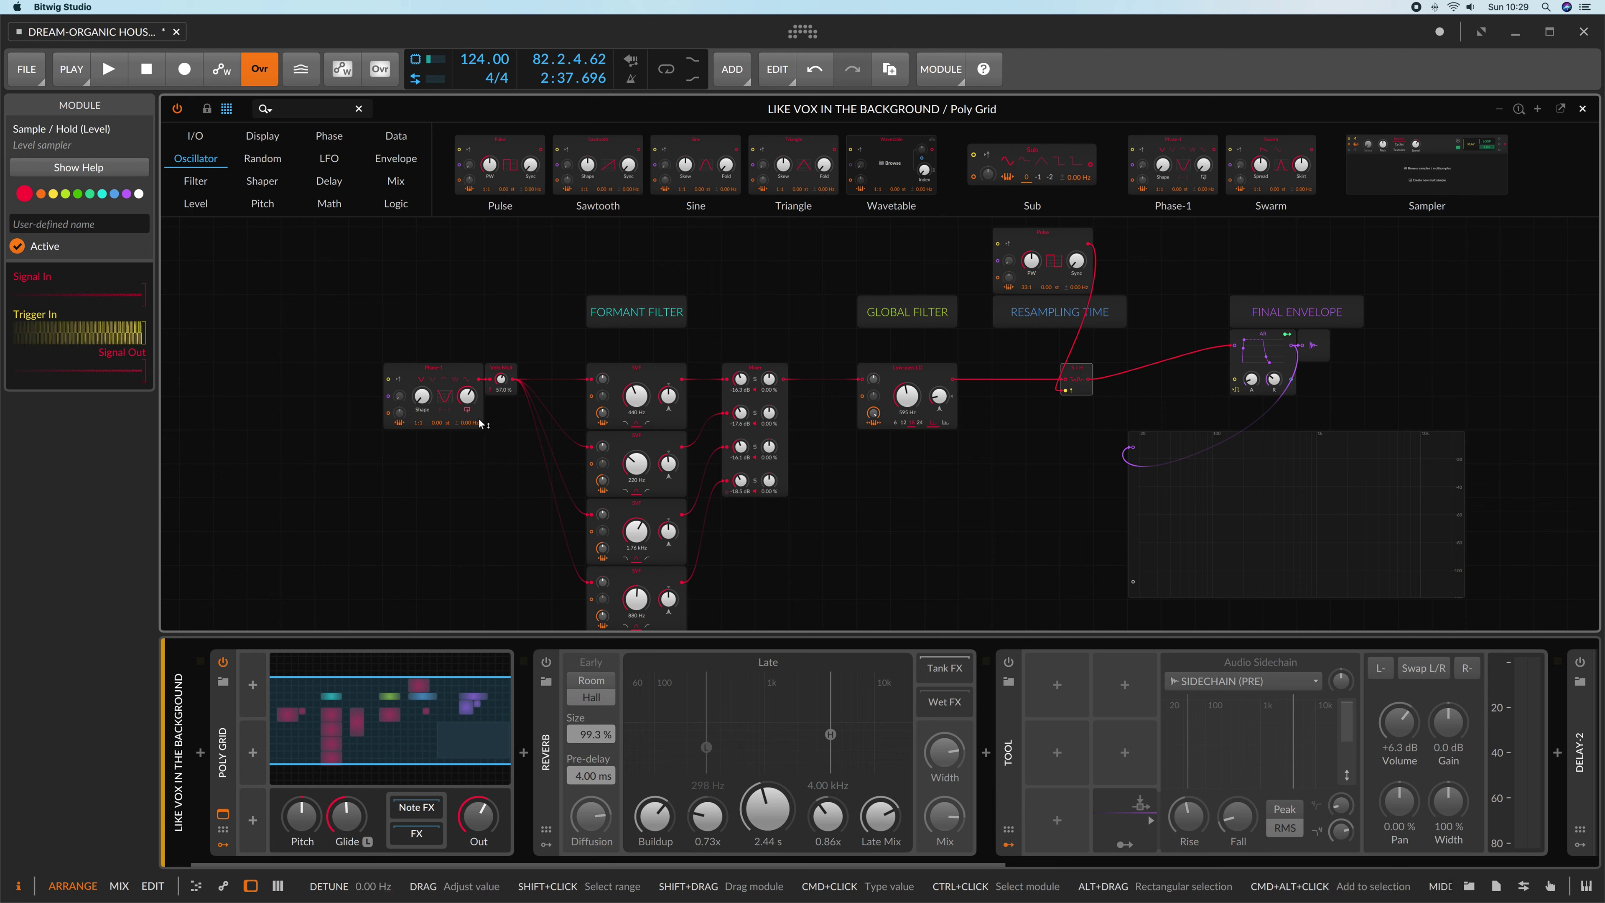
left_click_drag(469, 422, 470, 427)
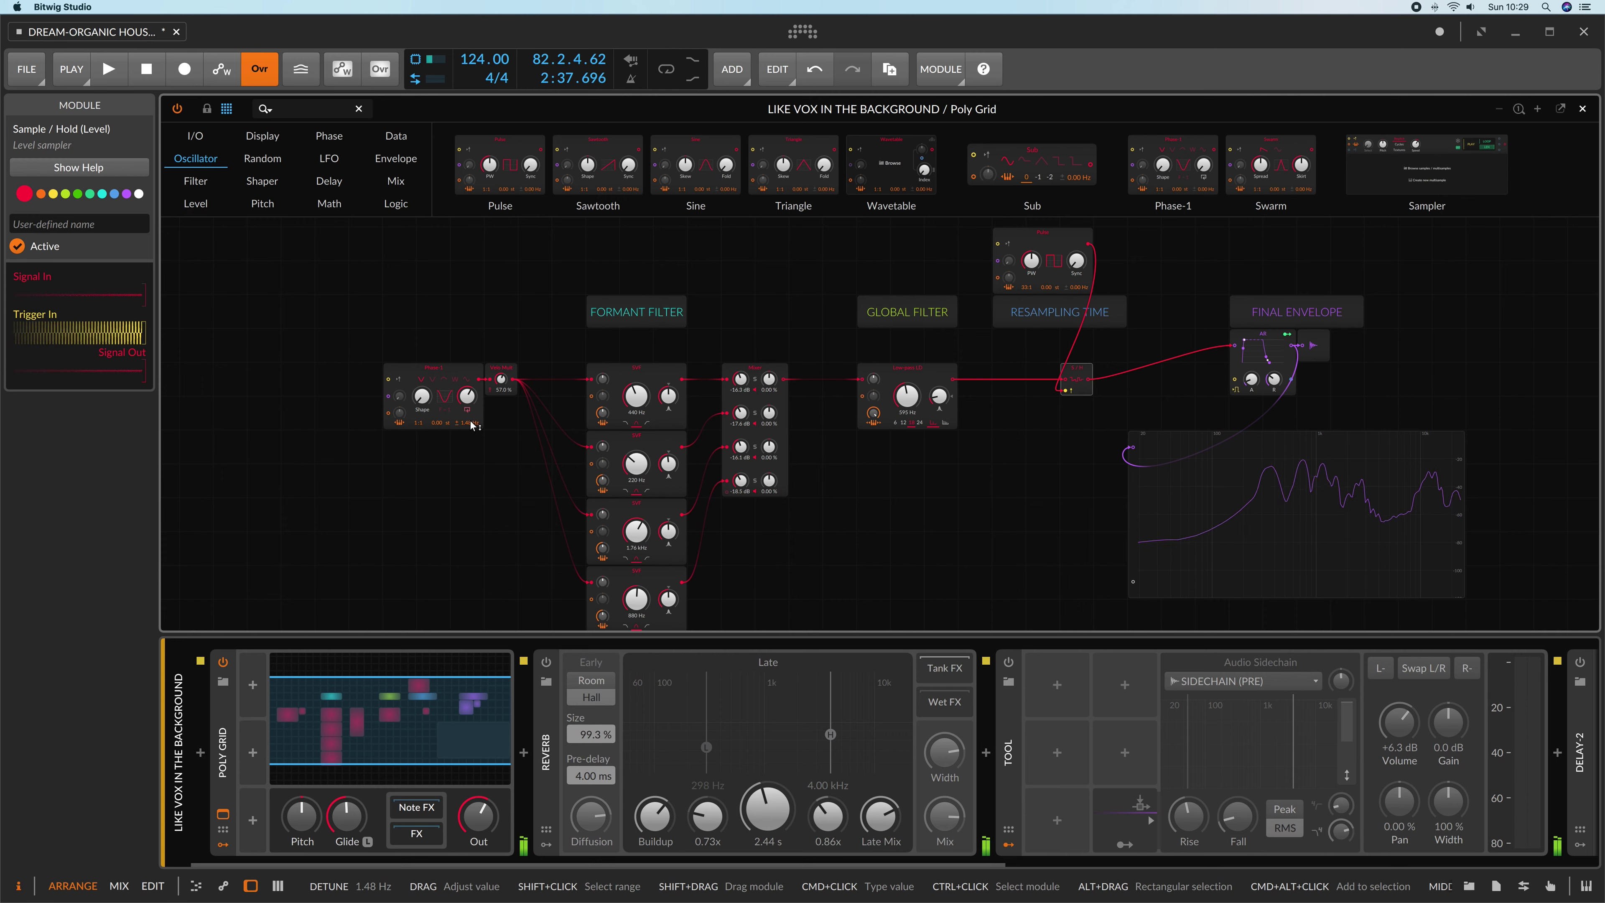
left_click_drag(472, 425, 472, 436)
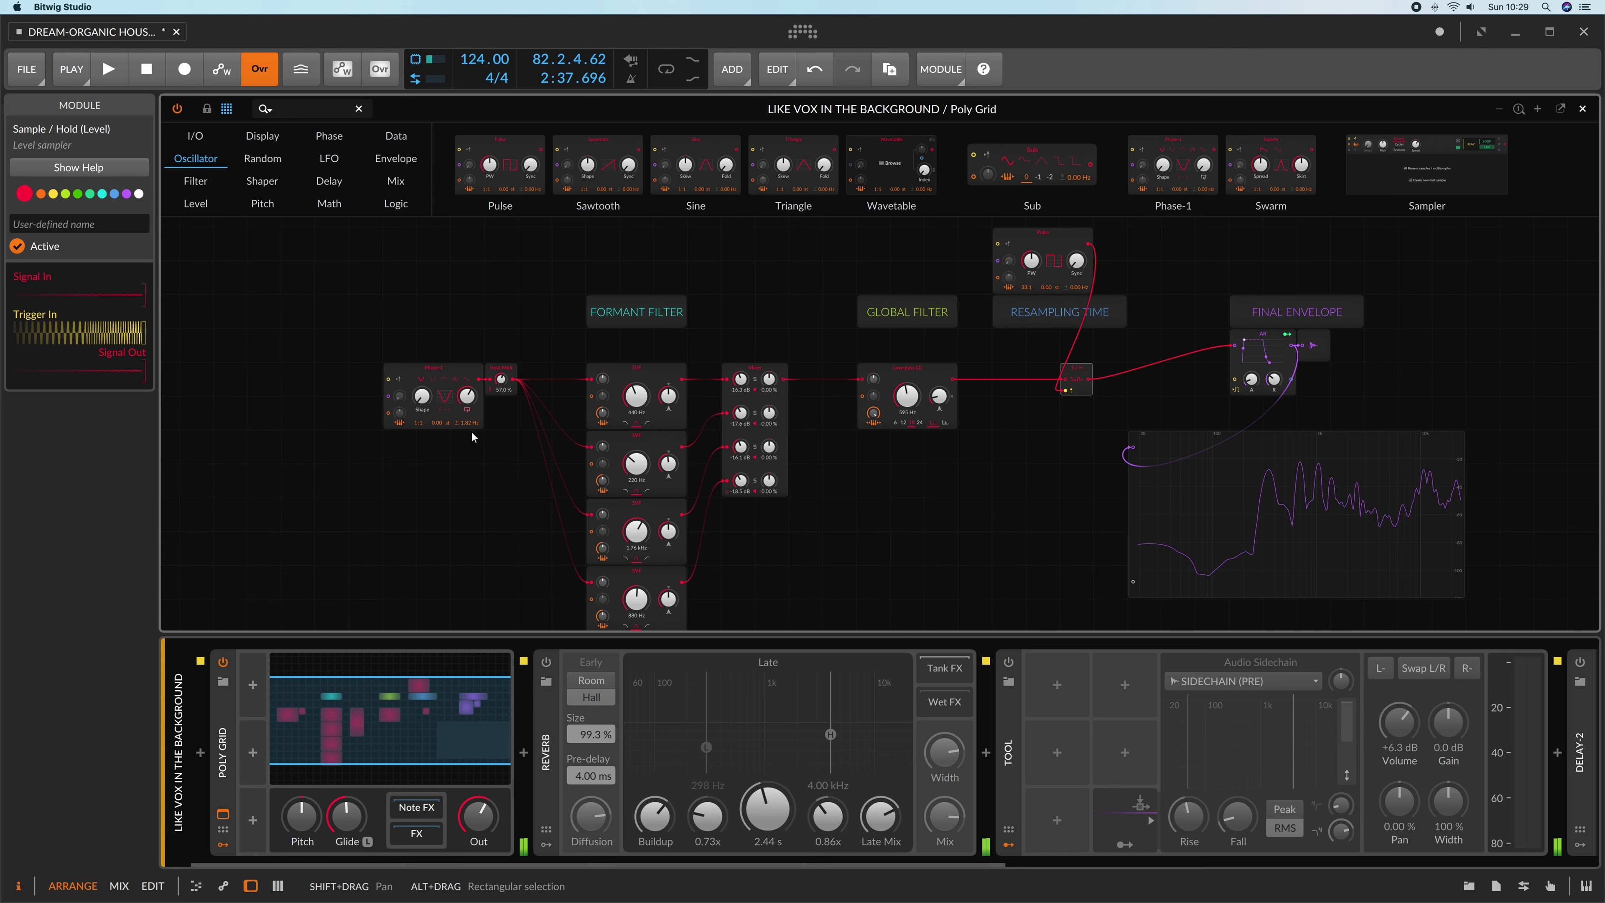
left_click(330, 159)
Step: Add an LFO patched into the Pulse oscillator, with velocity sensitivity 59% and LFO rate 4.00
left_click_drag(492, 142, 432, 290)
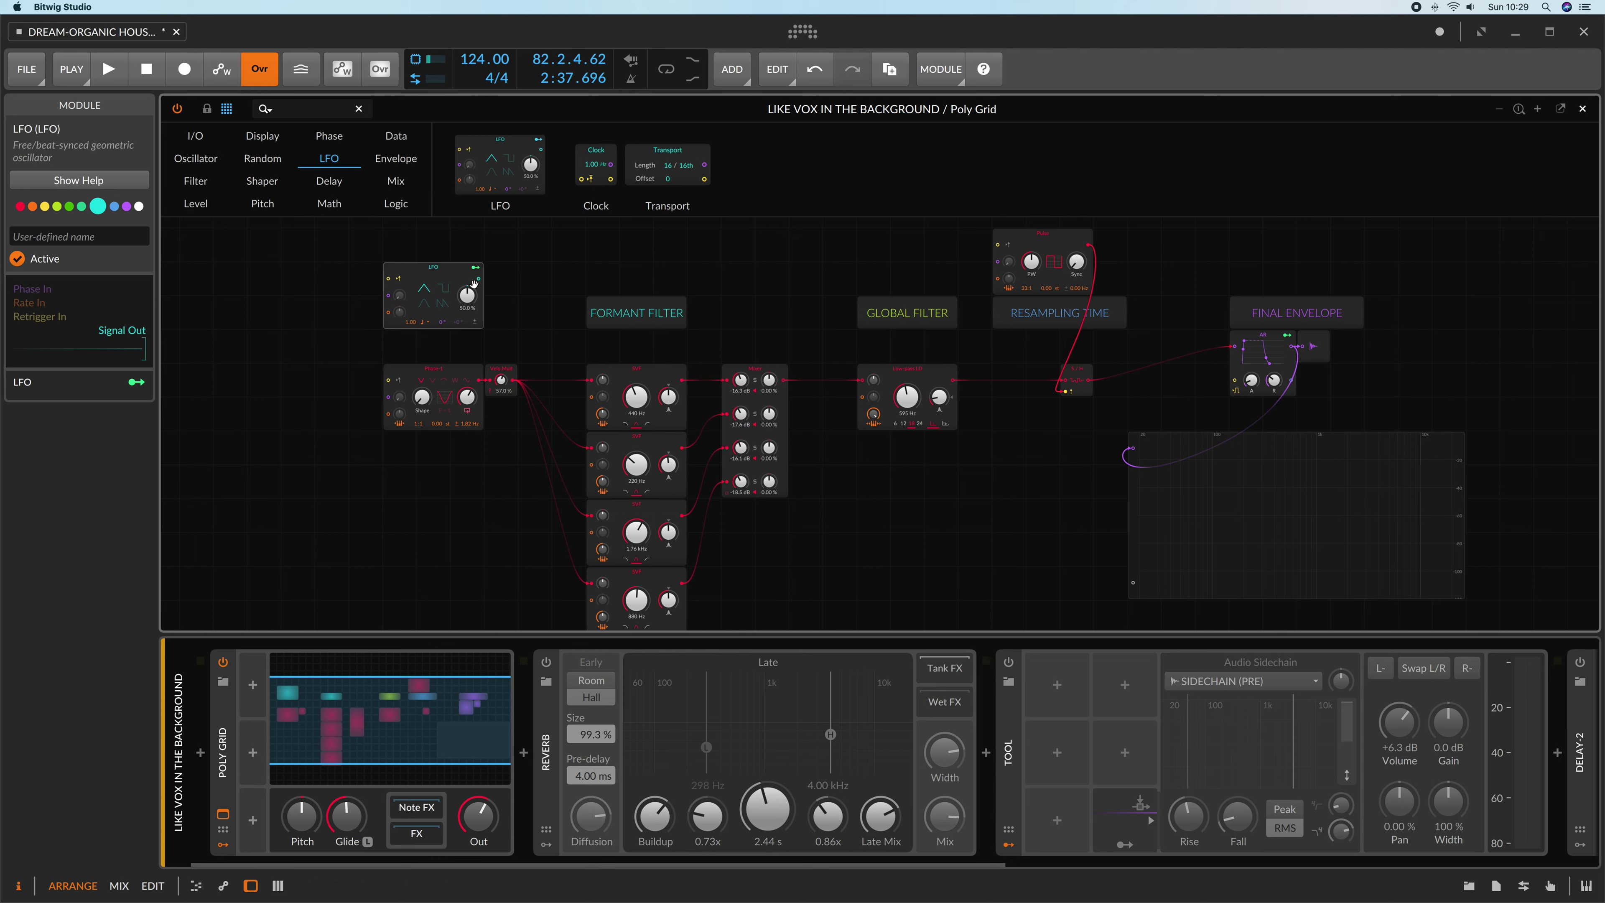
left_click_drag(411, 322, 411, 298)
left_click_drag(649, 291, 997, 279)
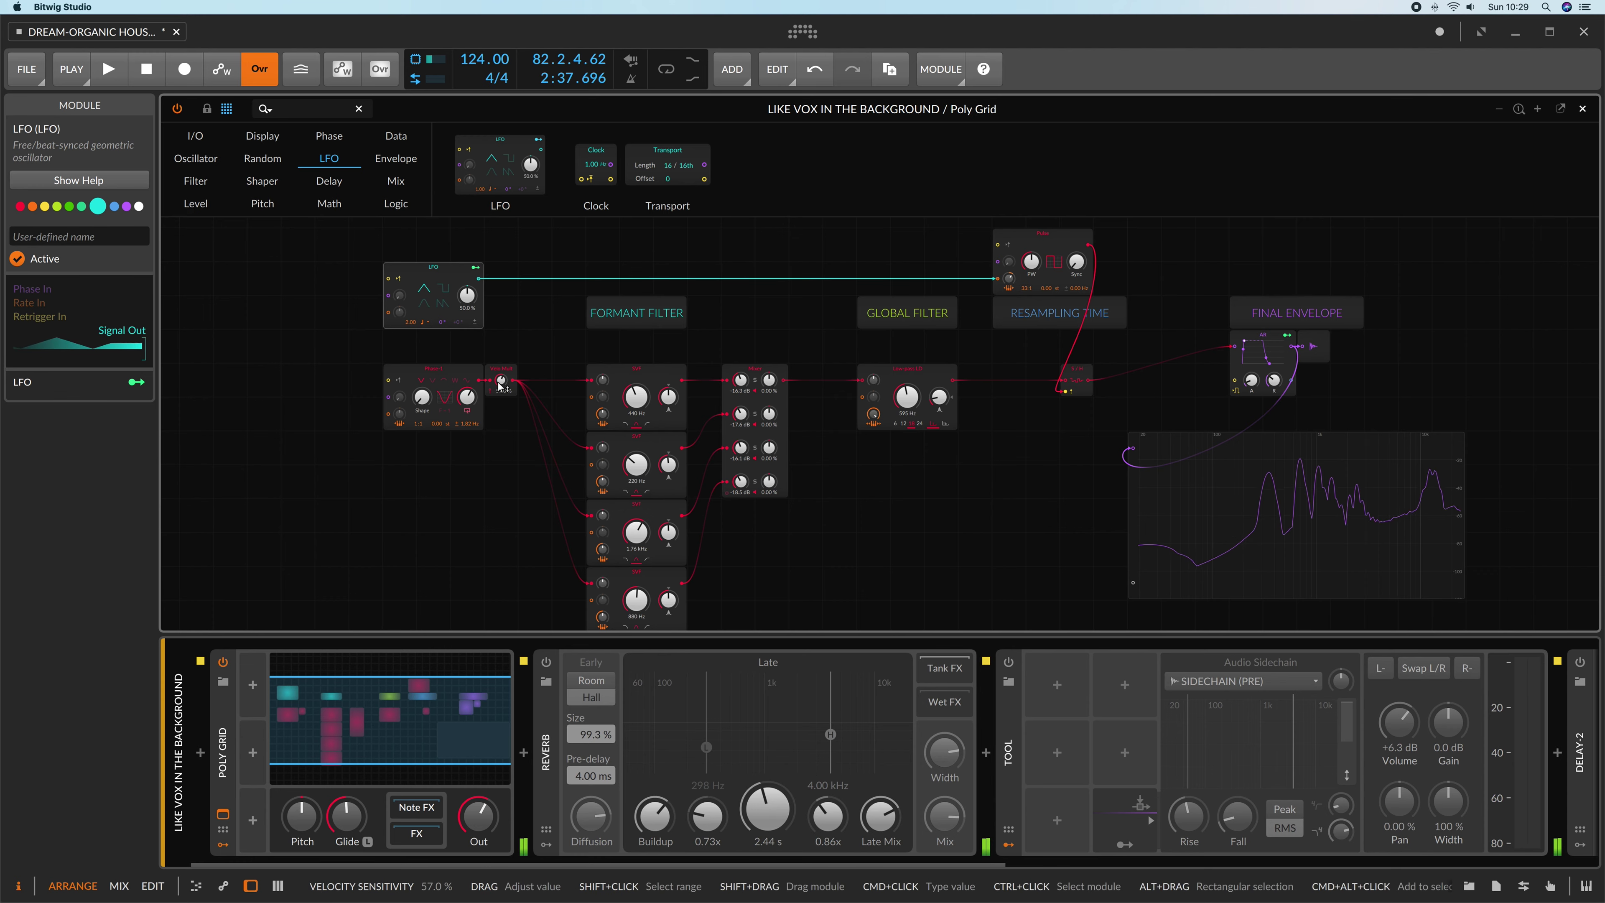
left_click_drag(501, 380, 501, 376)
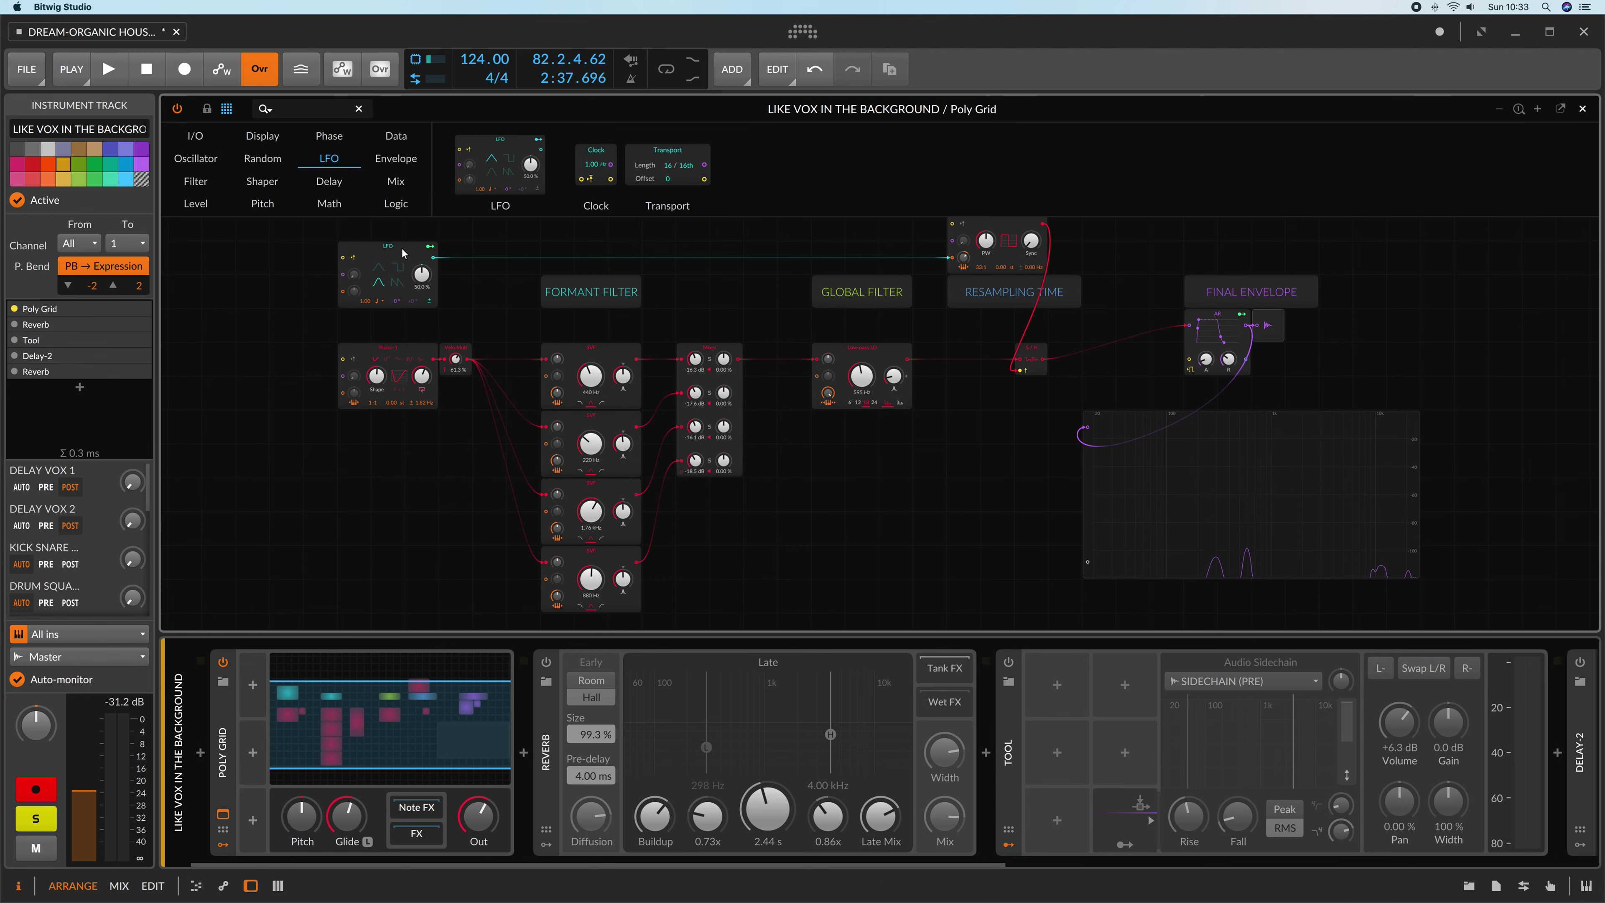
left_click_drag(382, 309, 381, 271)
Step: Switch on the first Reverb device in the LIKE VOX IN THE BACKGROUND chain
left_click(546, 662)
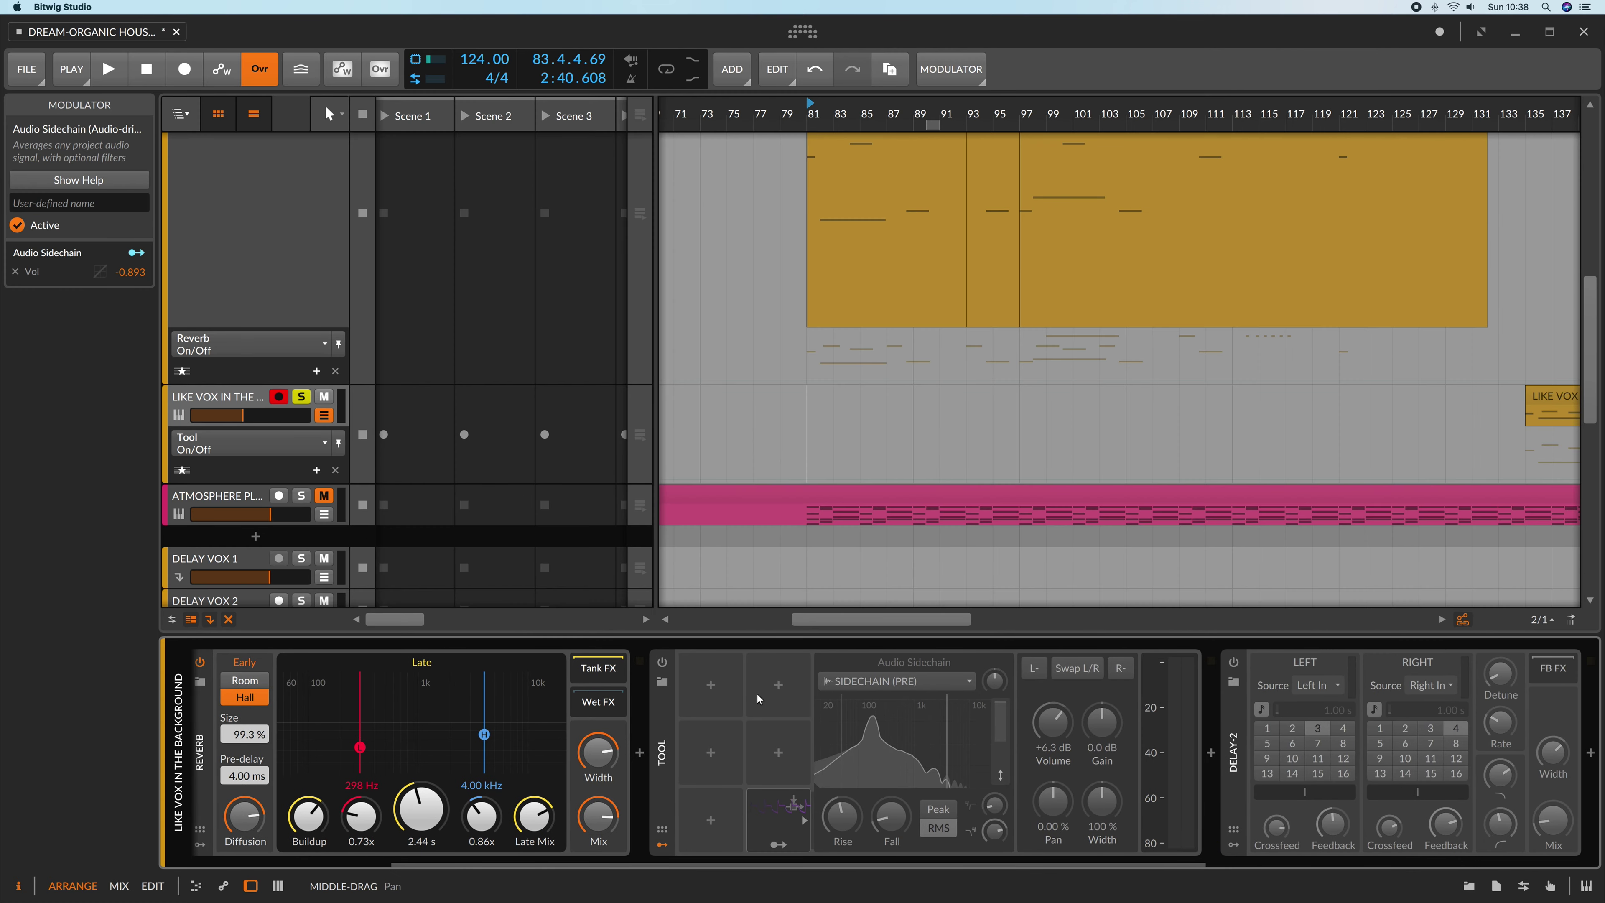
scroll(724, 694, "right", 3)
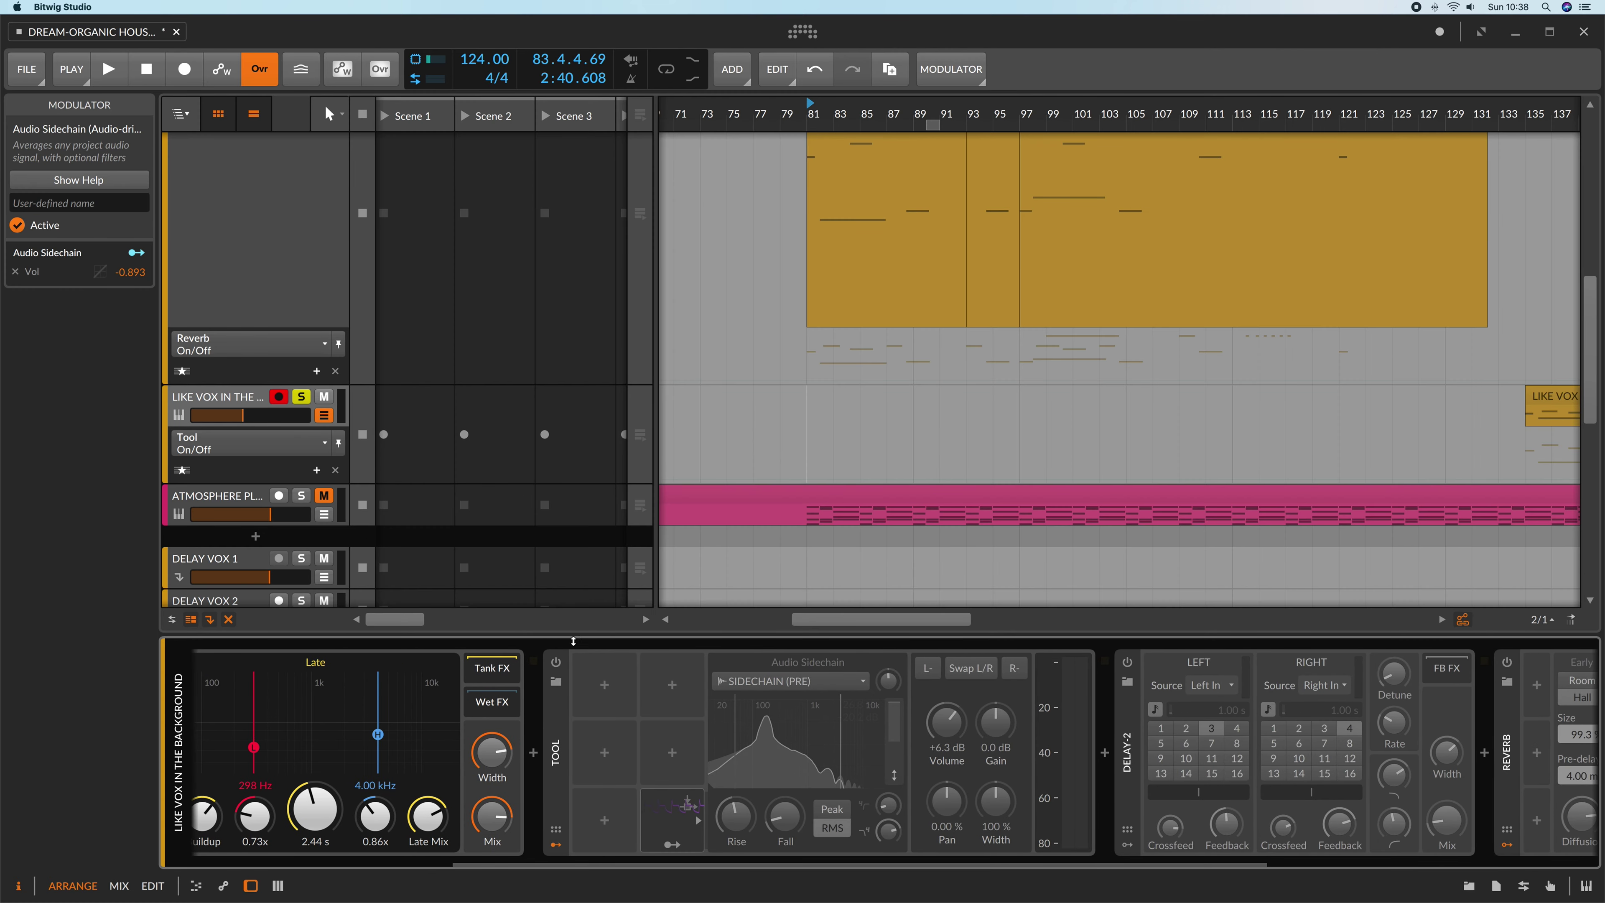
Step: Switch on the sidechain Tool device and start playback to audition the vocal chain
left_click(557, 664)
scroll(834, 731, "right", 1)
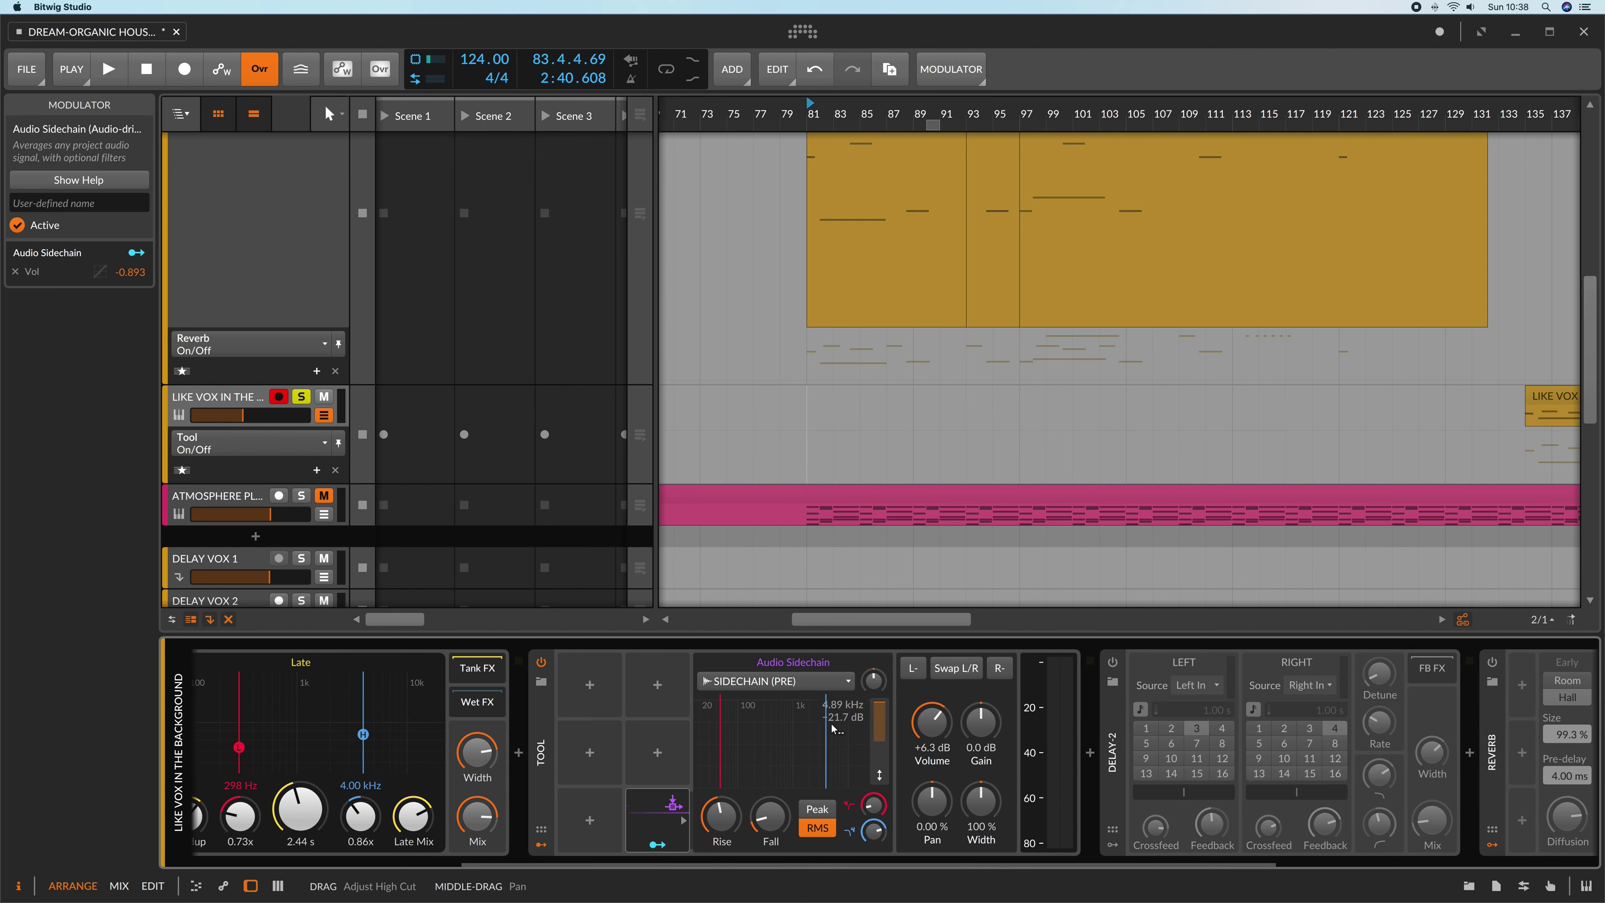
scroll(841, 727, "right", 4)
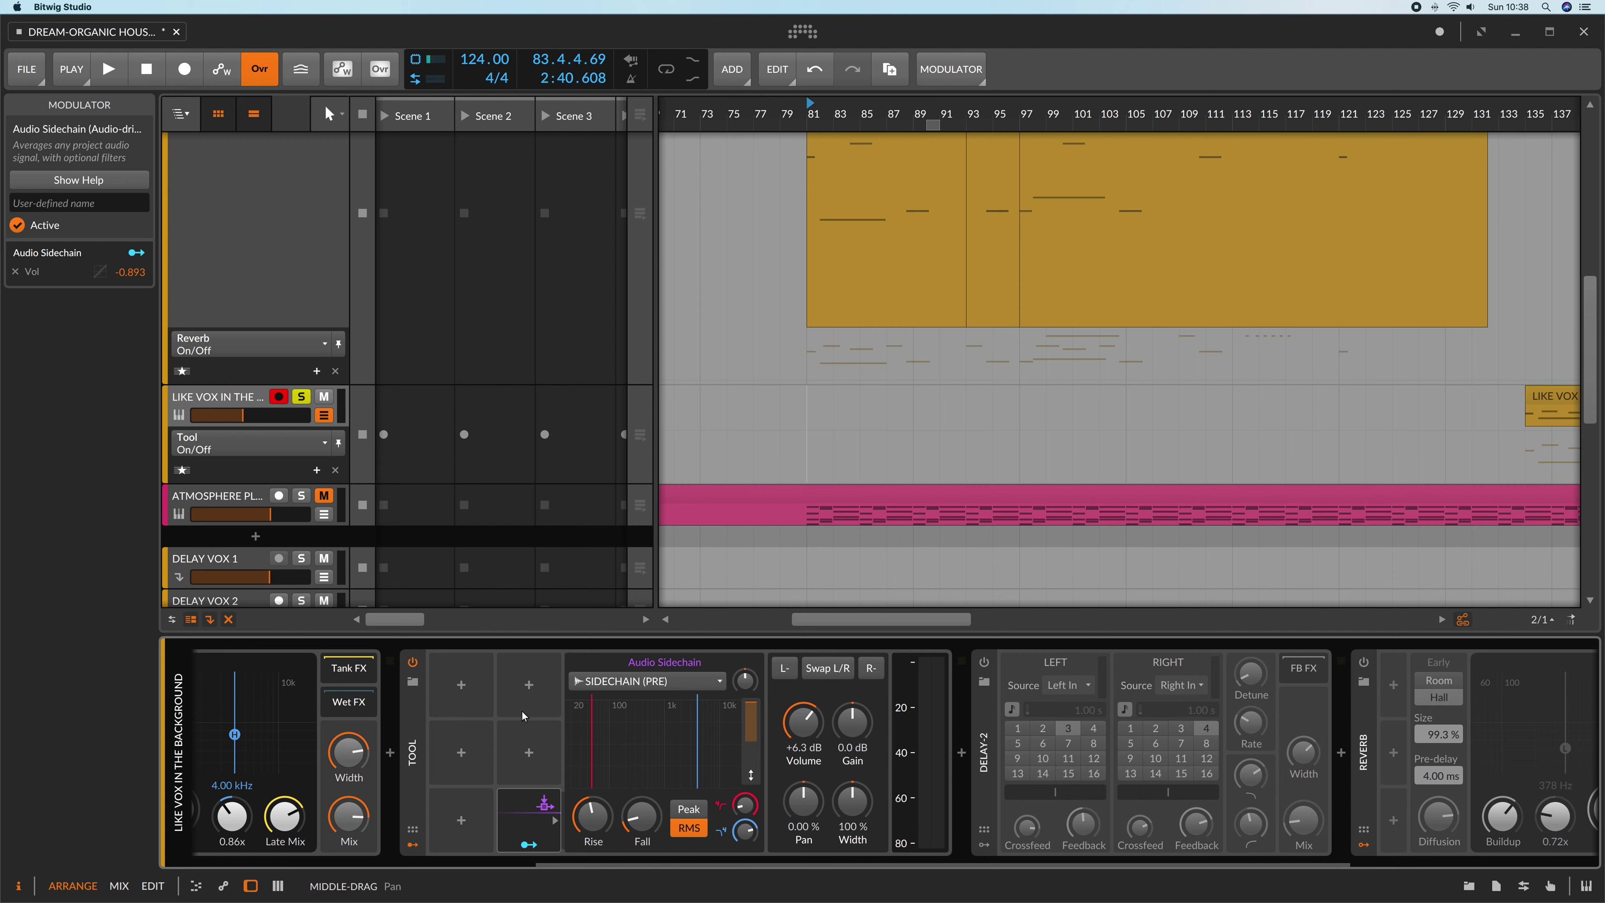
key("space")
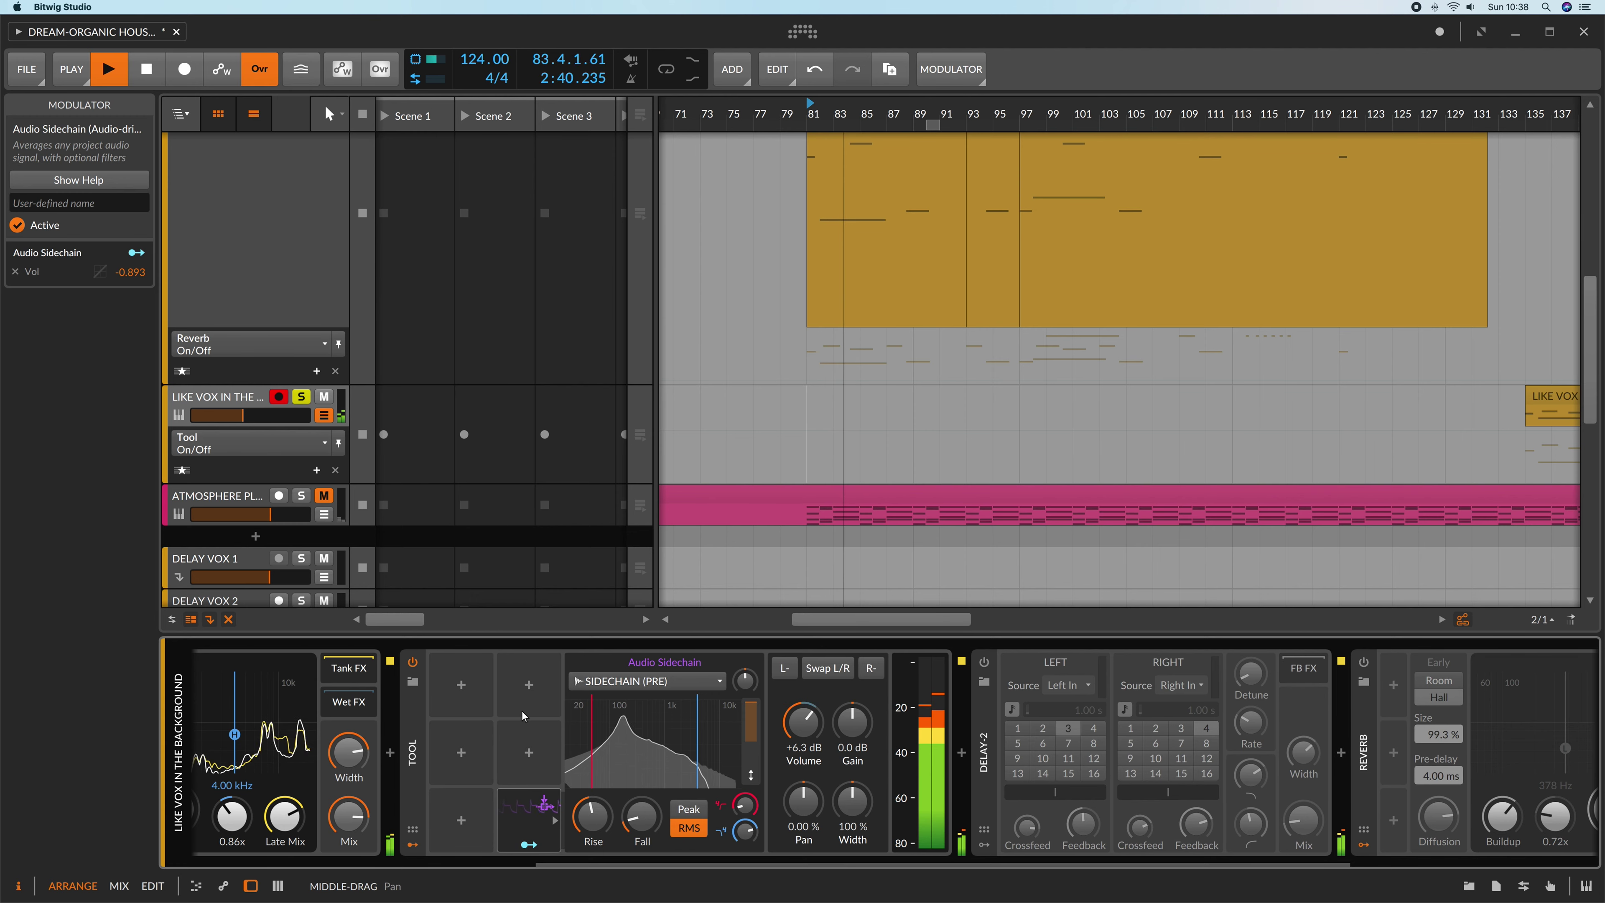
Step: Switch on the Delay-2 device while the arrangement plays
scroll(645, 730, "right", 2)
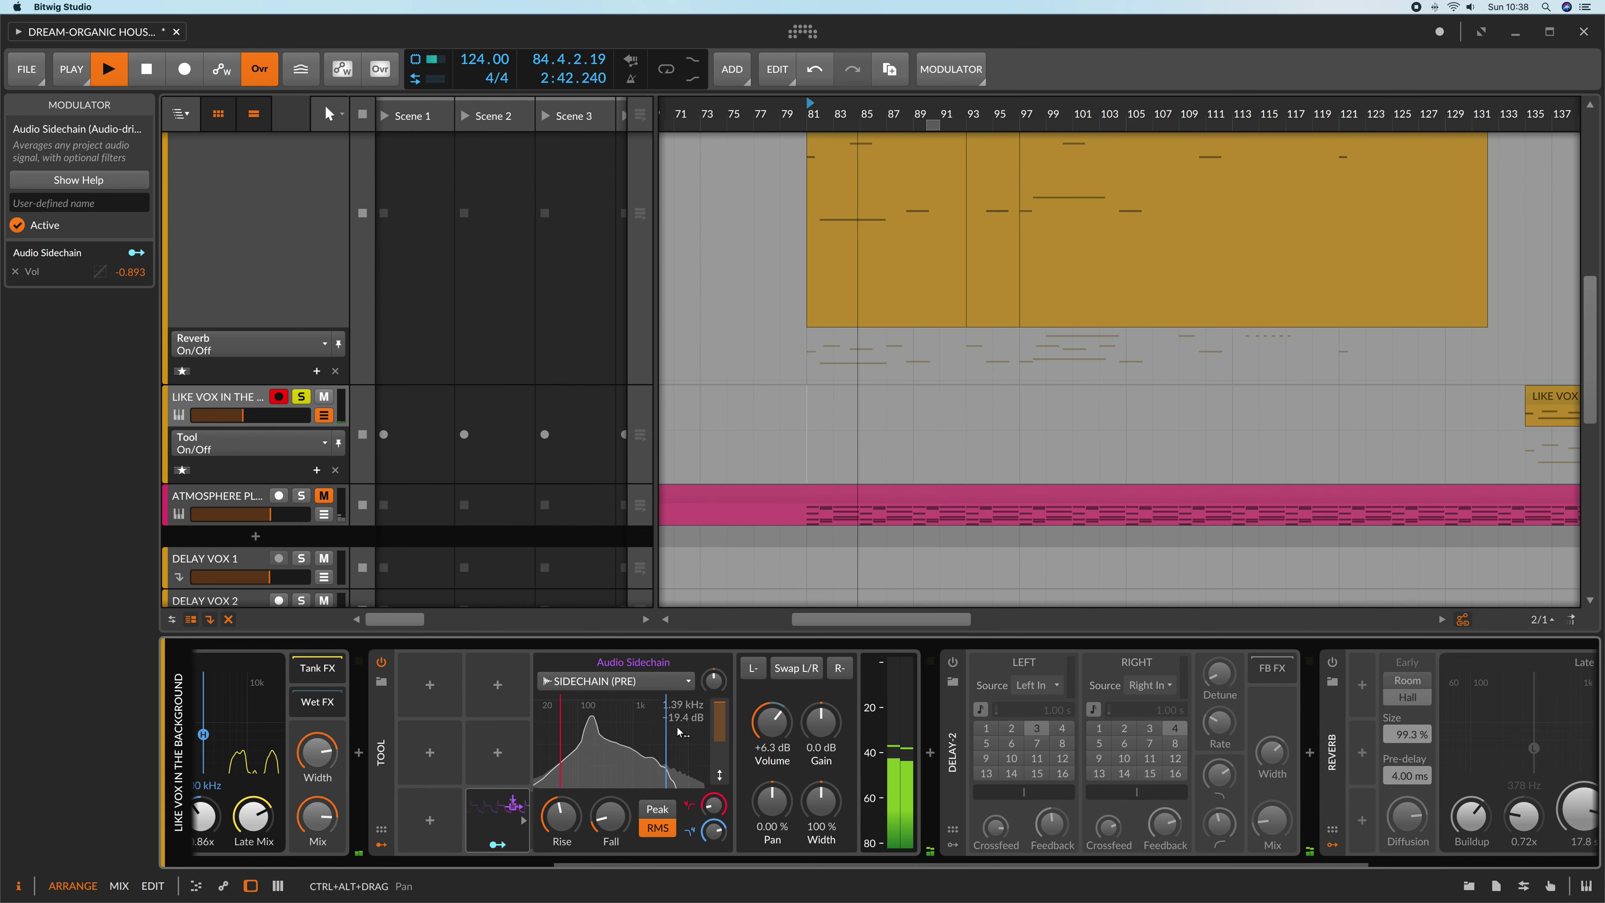
left_click(961, 660)
scroll(935, 664, "right", 5)
scroll(911, 665, "right", 3)
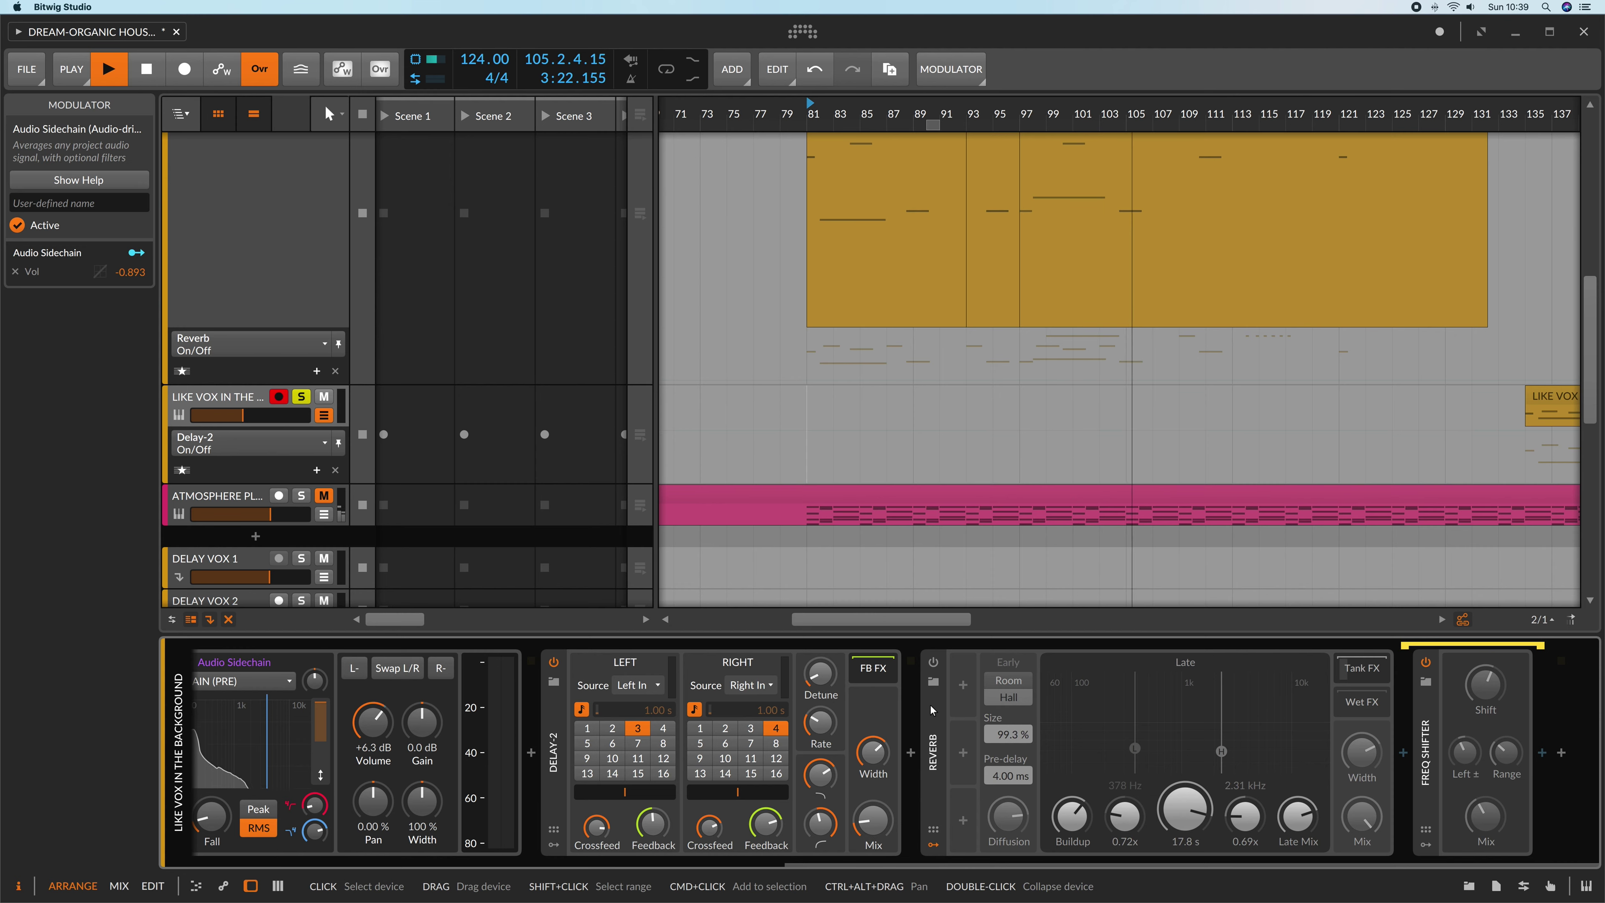
Step: Enable the second Reverb, restart playback from bar 81, and scroll down the track list
left_click(943, 713)
key("space")
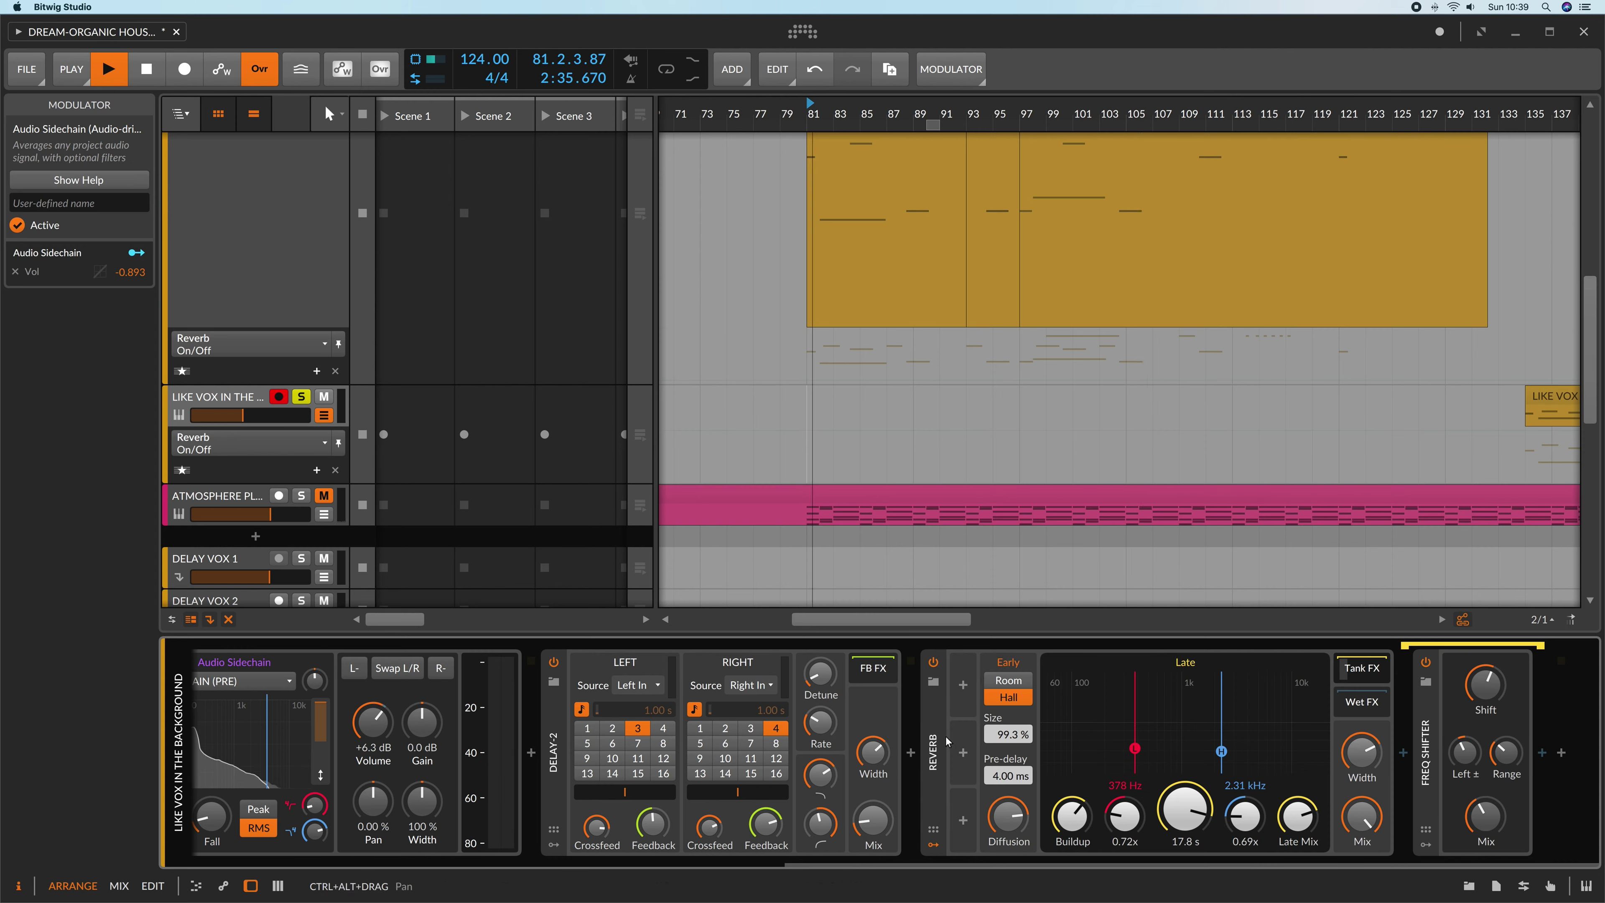
key("space")
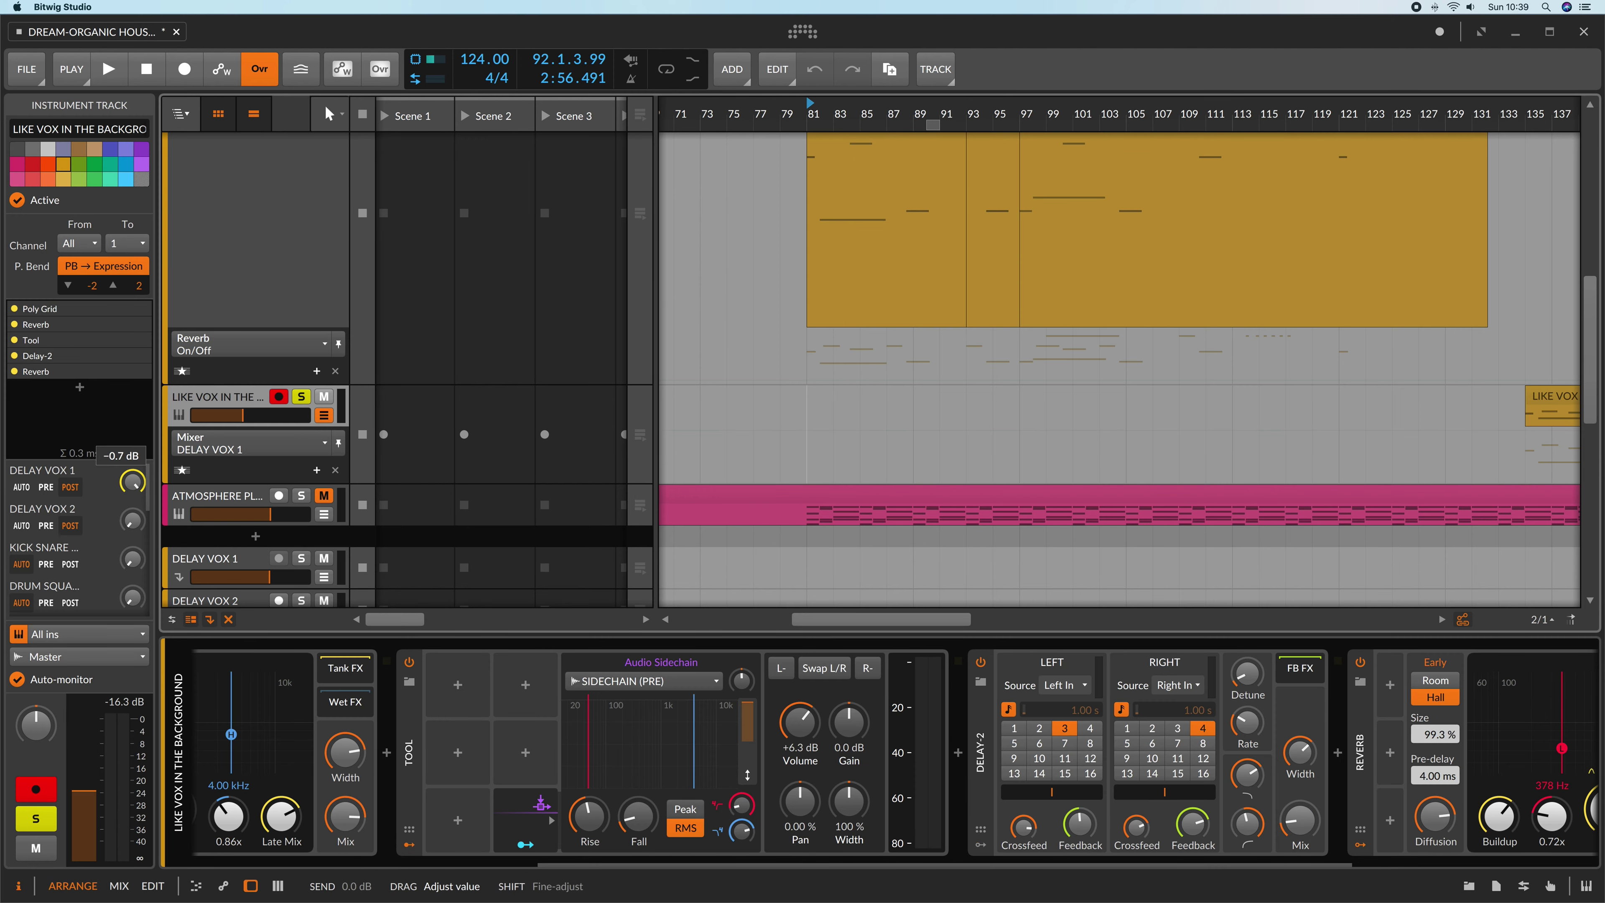
scroll(574, 510, "down", 5)
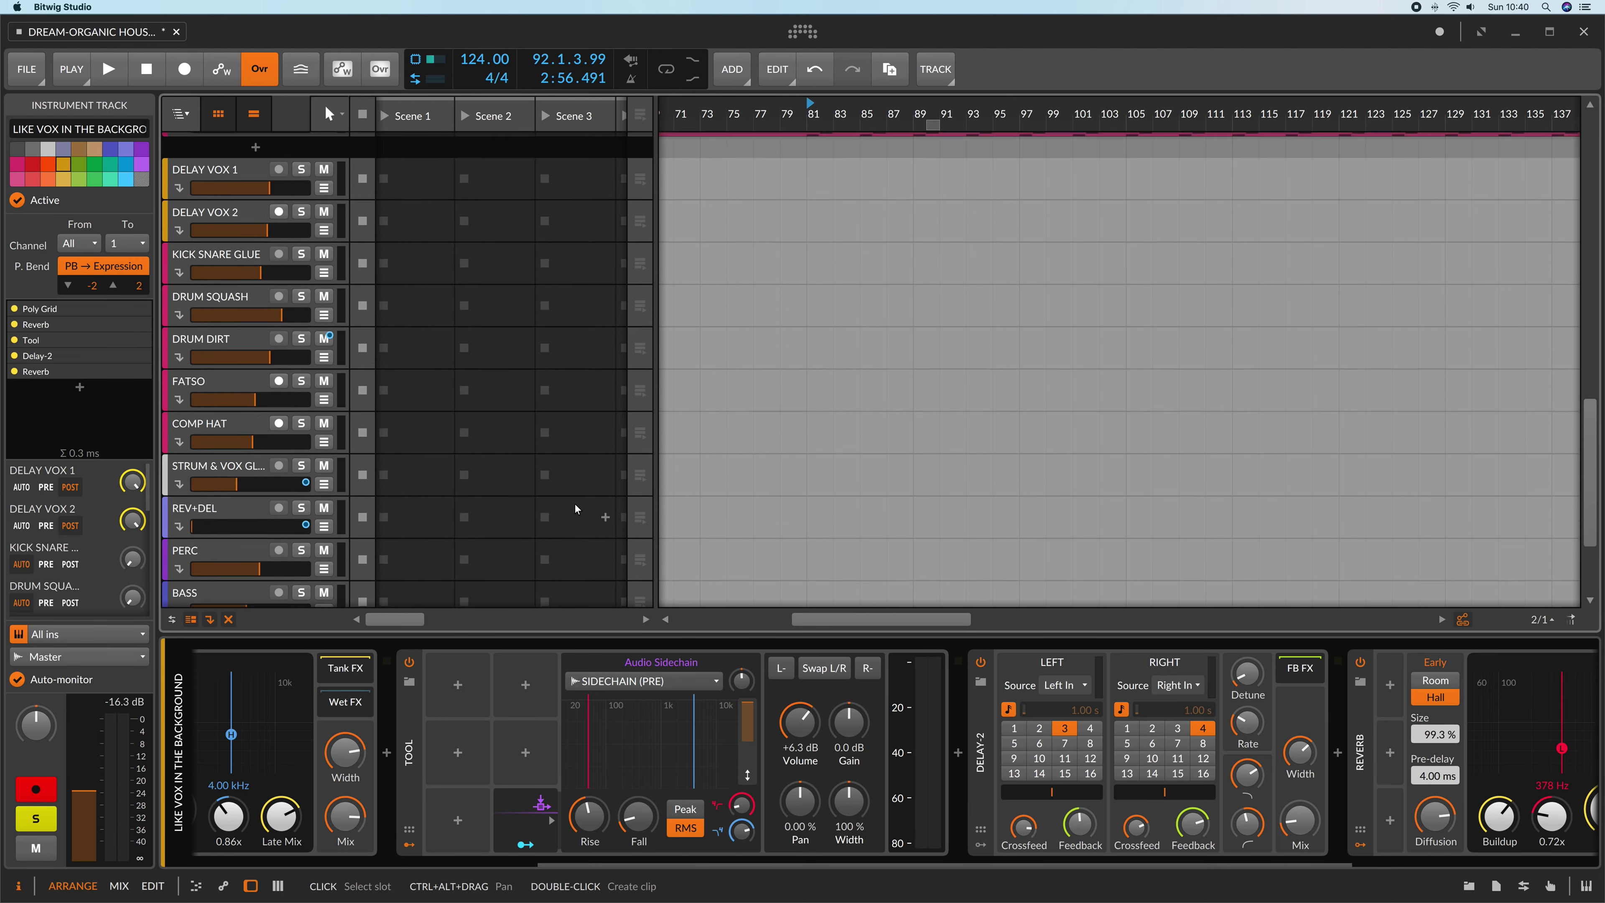
Step: Select the DELAY VOX 1 effect track
left_click(208, 262)
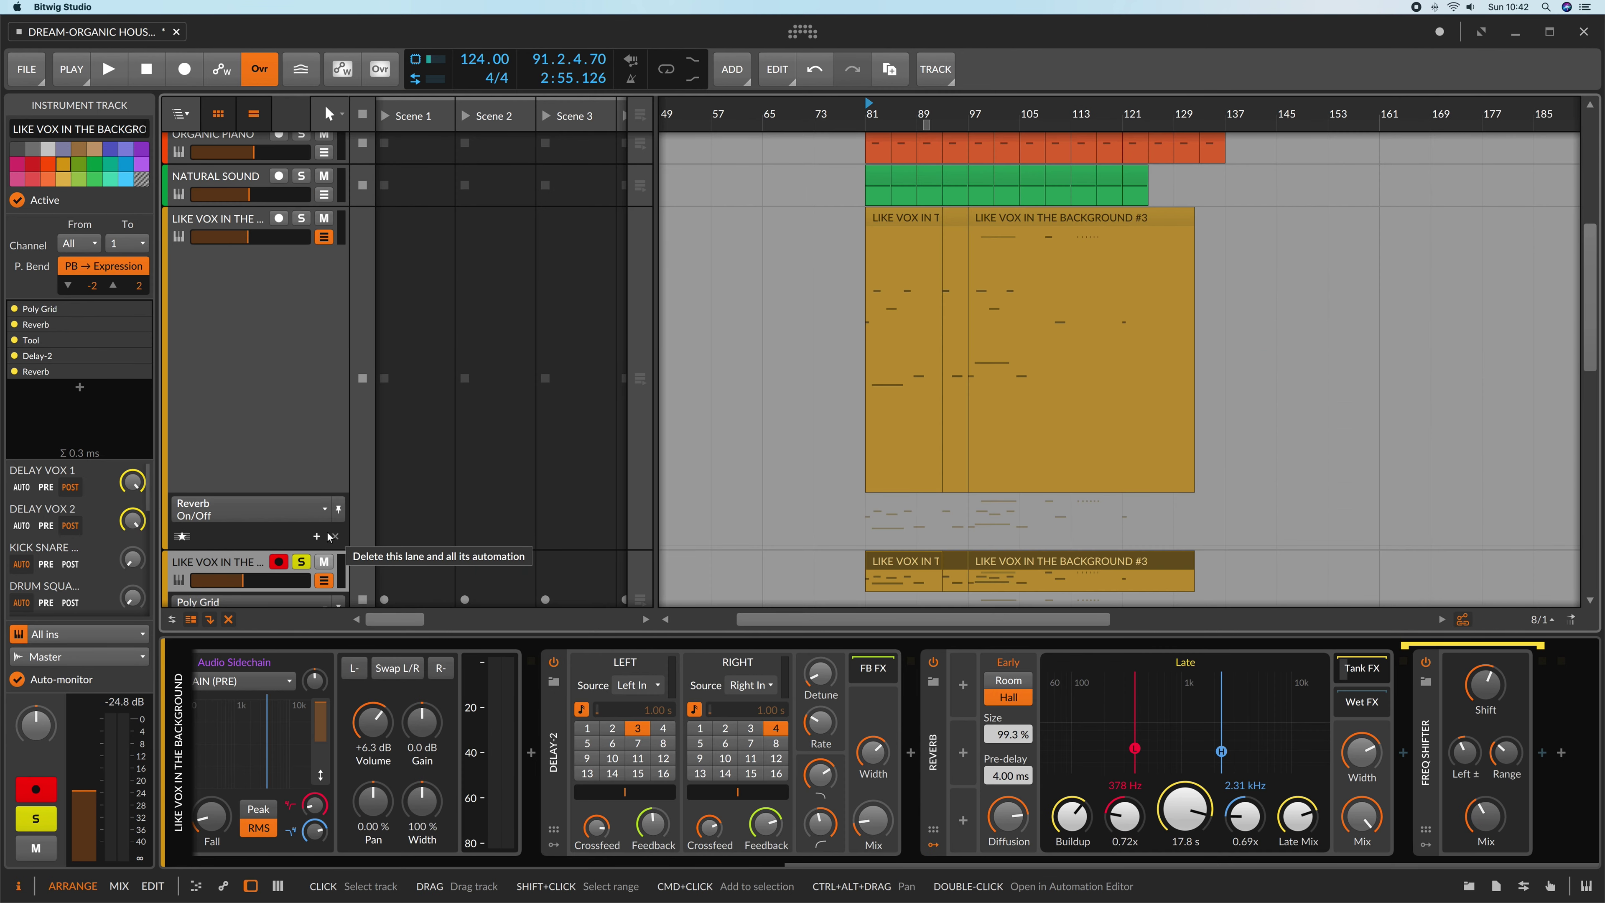
Step: Delete the vocal track's Reverb On/Off automation lane and select the first LIKE WATER clip
left_click(334, 537)
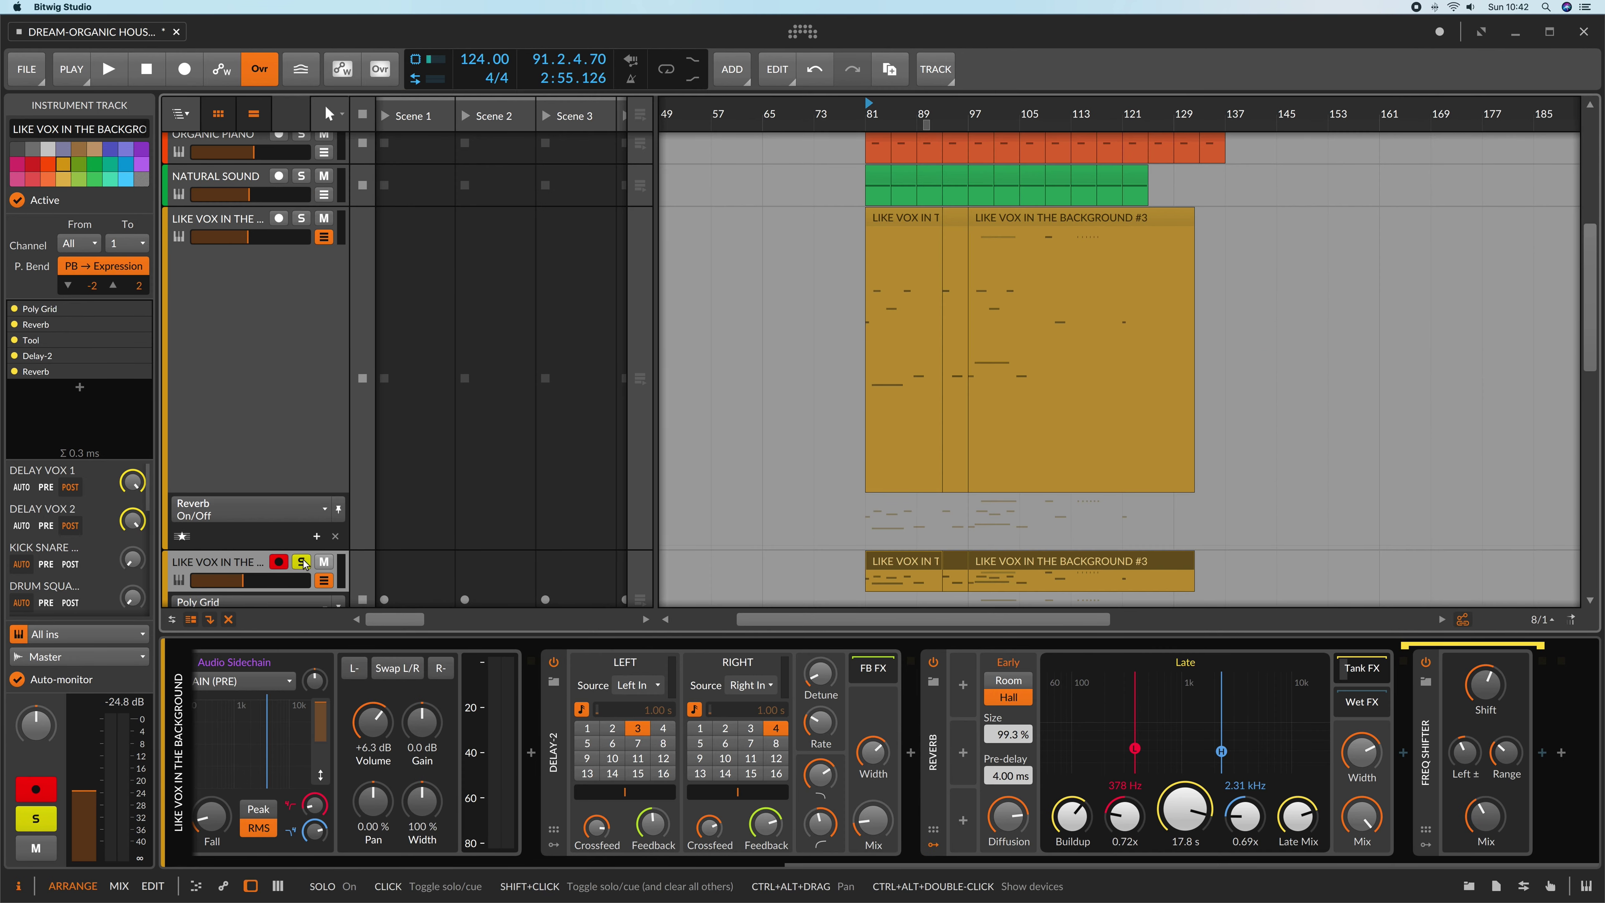
scroll(298, 286, "up", 5)
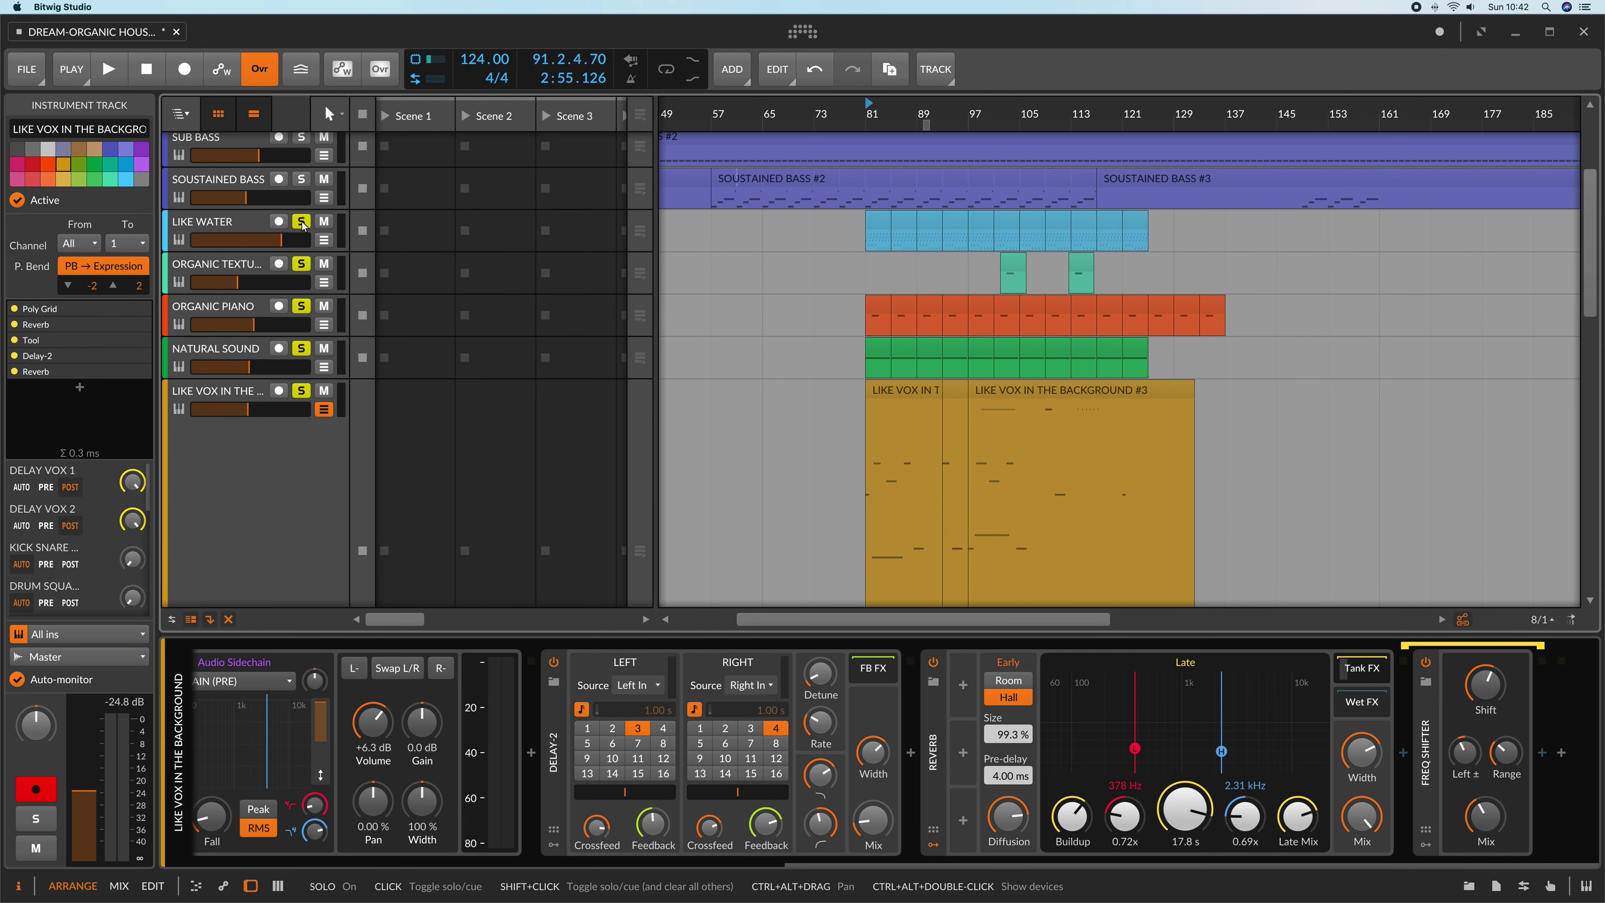
scroll(299, 285, "up", 2)
left_click(876, 318)
Step: Start playback with LIKE VOX IN THE BACKGROUND selected, then select its first clip
left_click(1018, 512)
key("space")
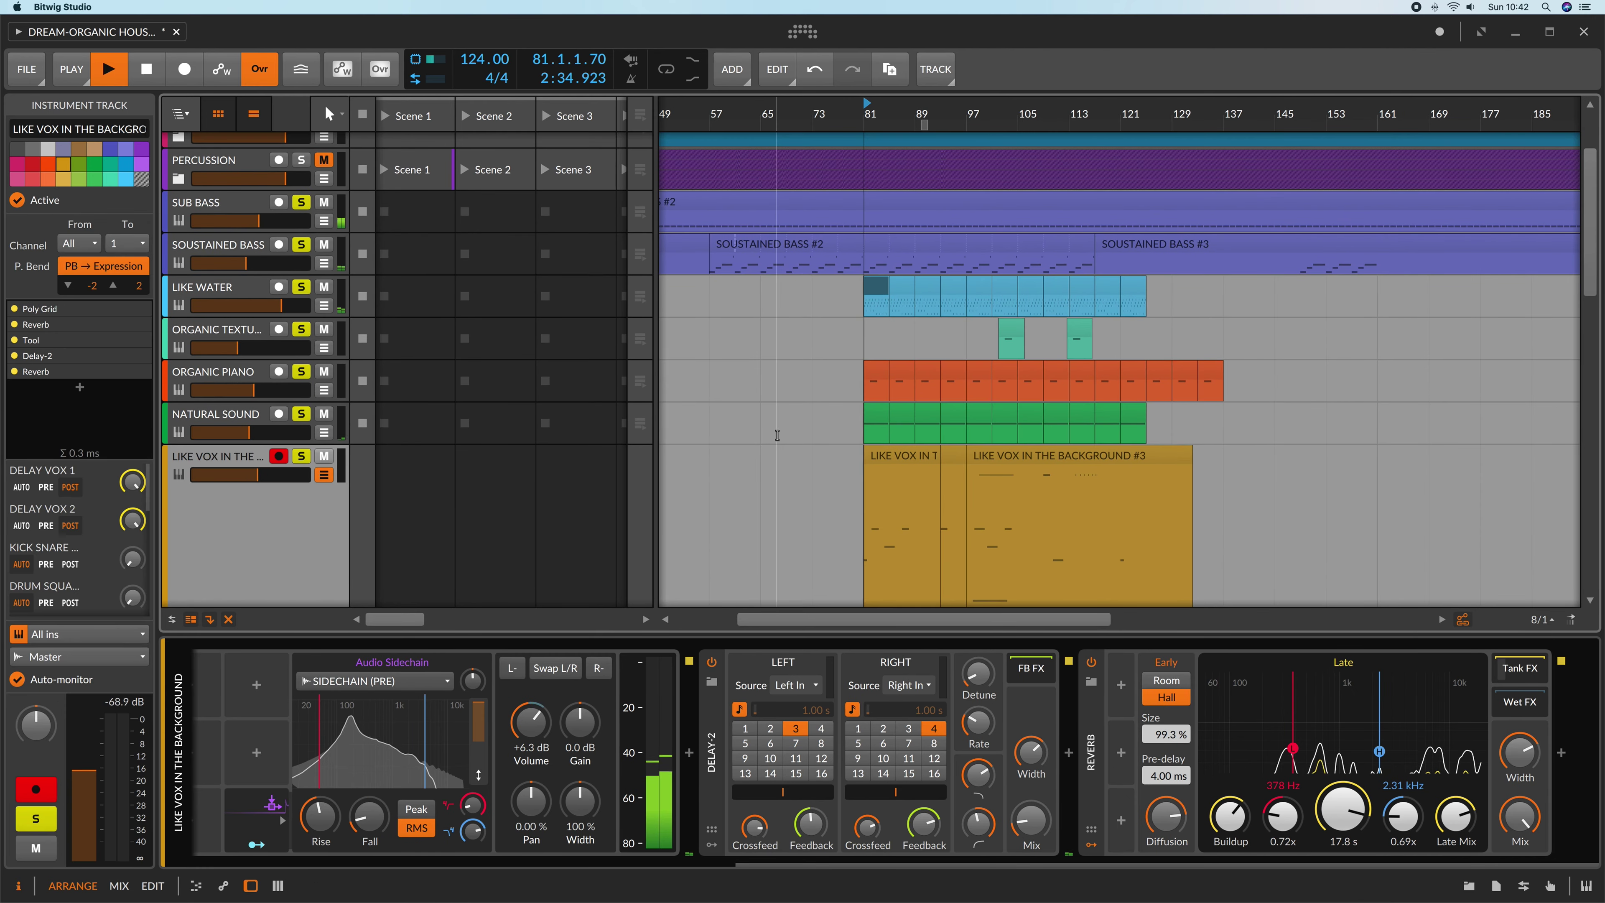
scroll(1017, 453, "down", 1)
scroll(1018, 454, "down", 3)
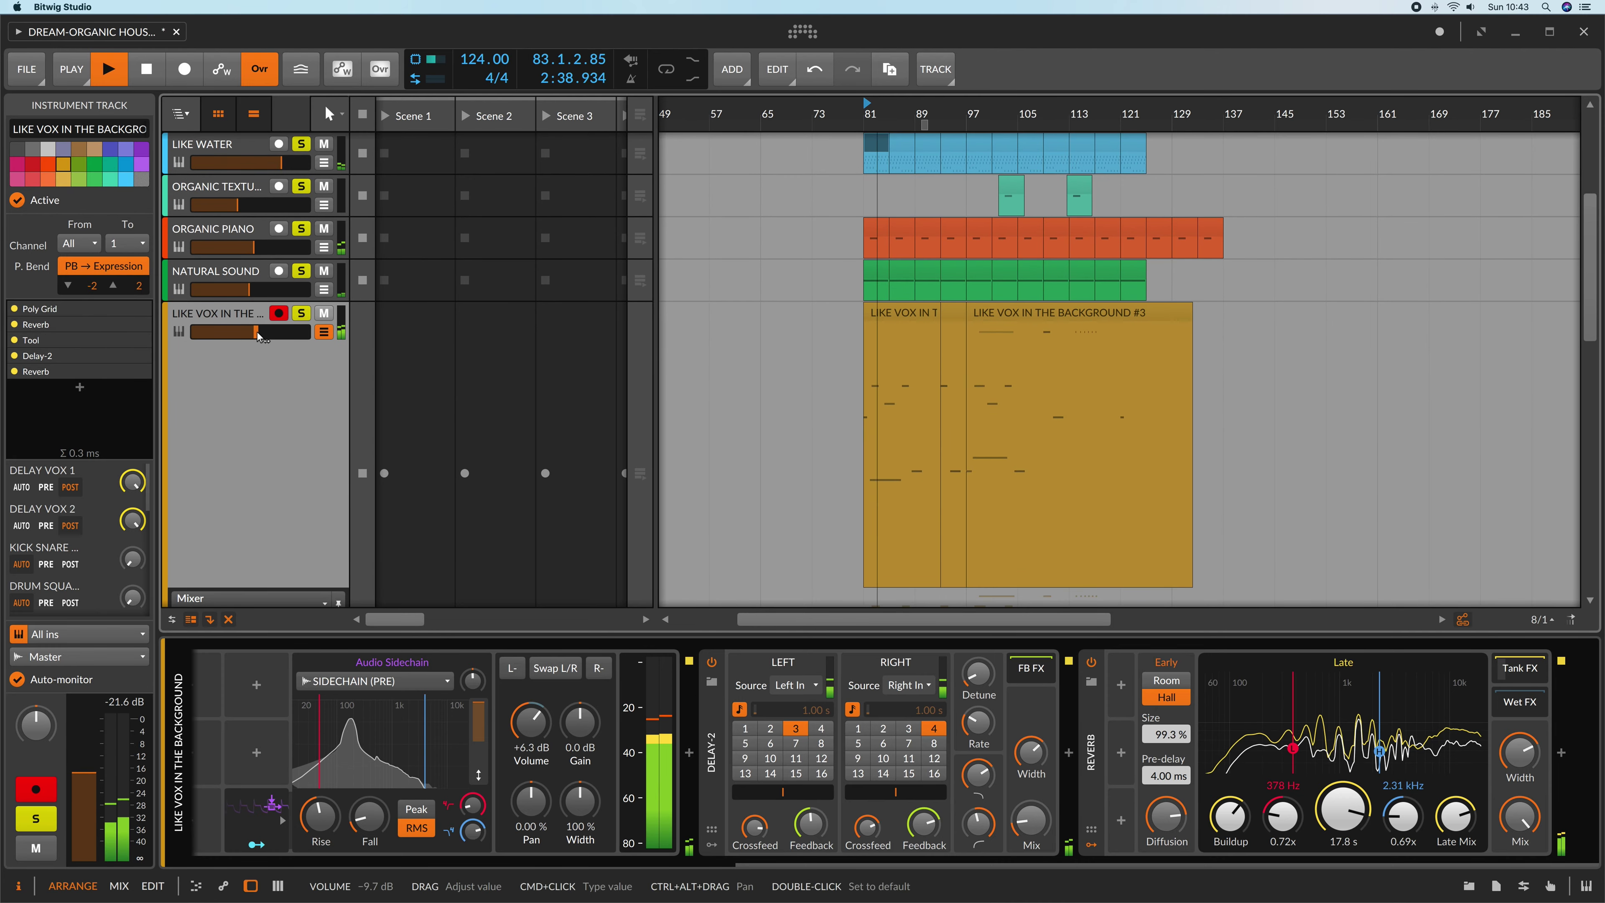
scroll(946, 481, "down", 2)
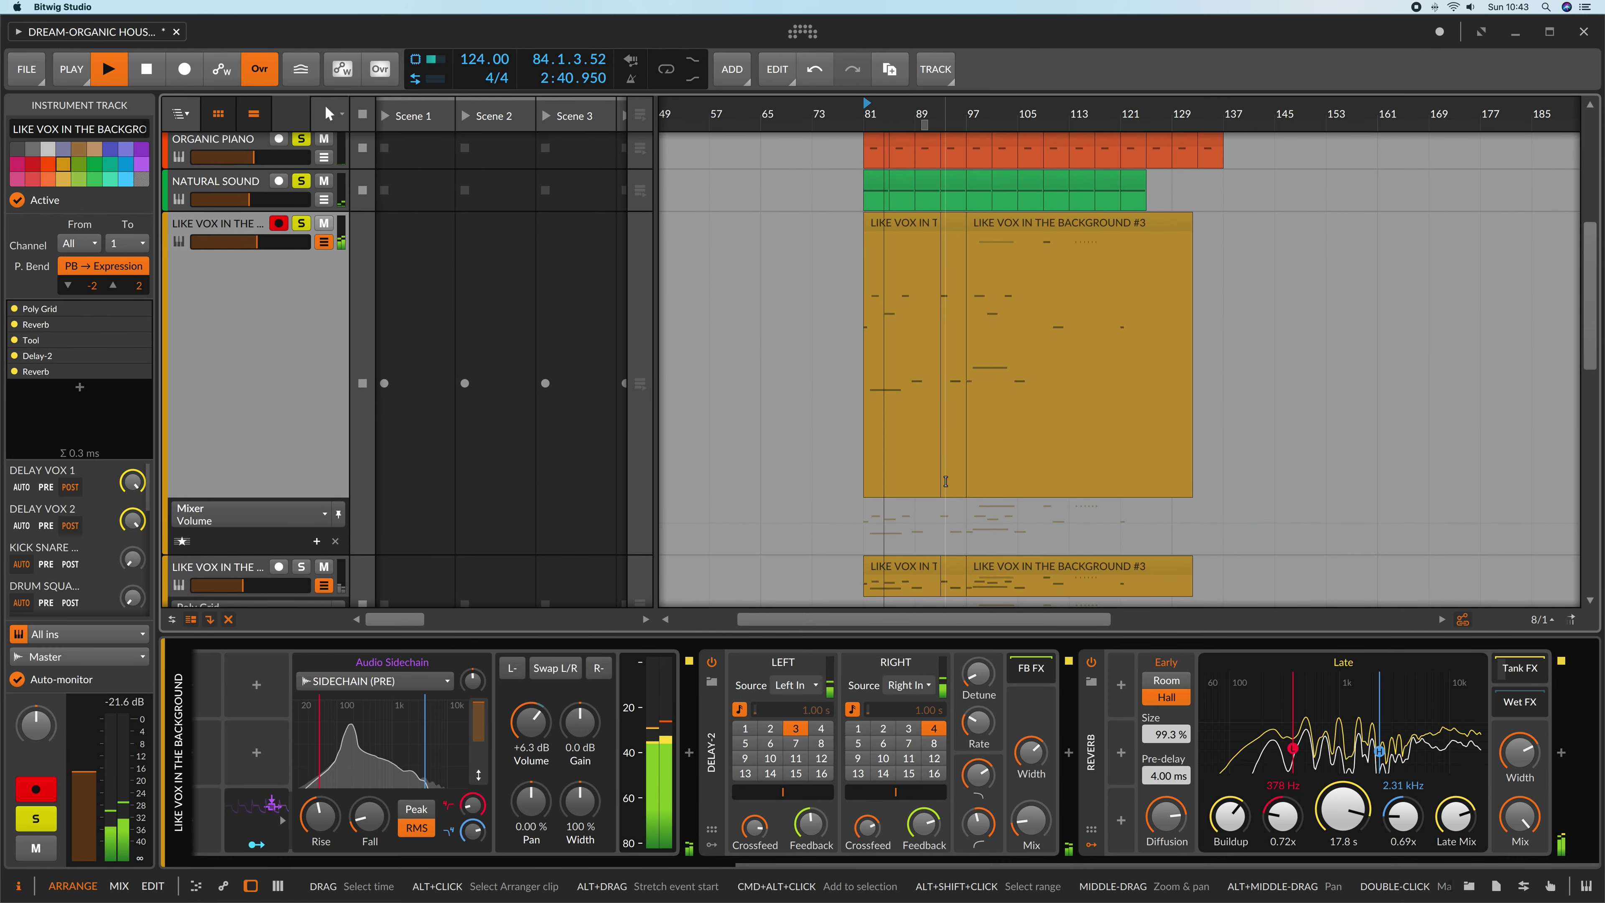
scroll(946, 481, "up", 3)
scroll(946, 481, "up", 1)
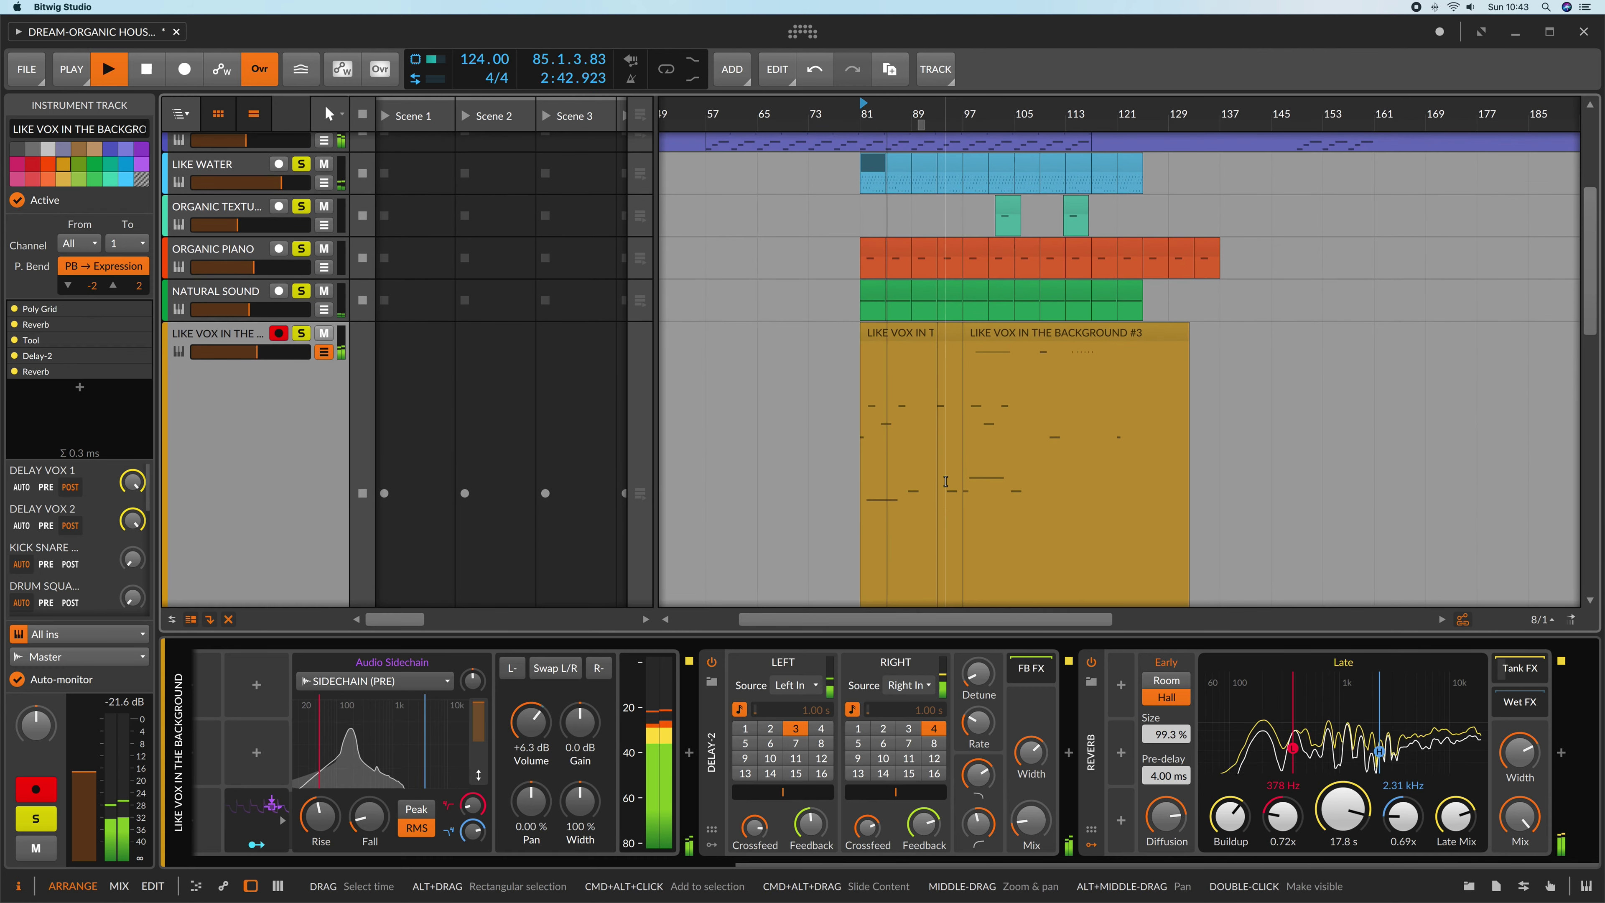
left_click(888, 336)
Step: Open the LIKE VOX IN THE BACKGROUND #1 clip's notes and zoom in horizontally and vertically
double_click(888, 336)
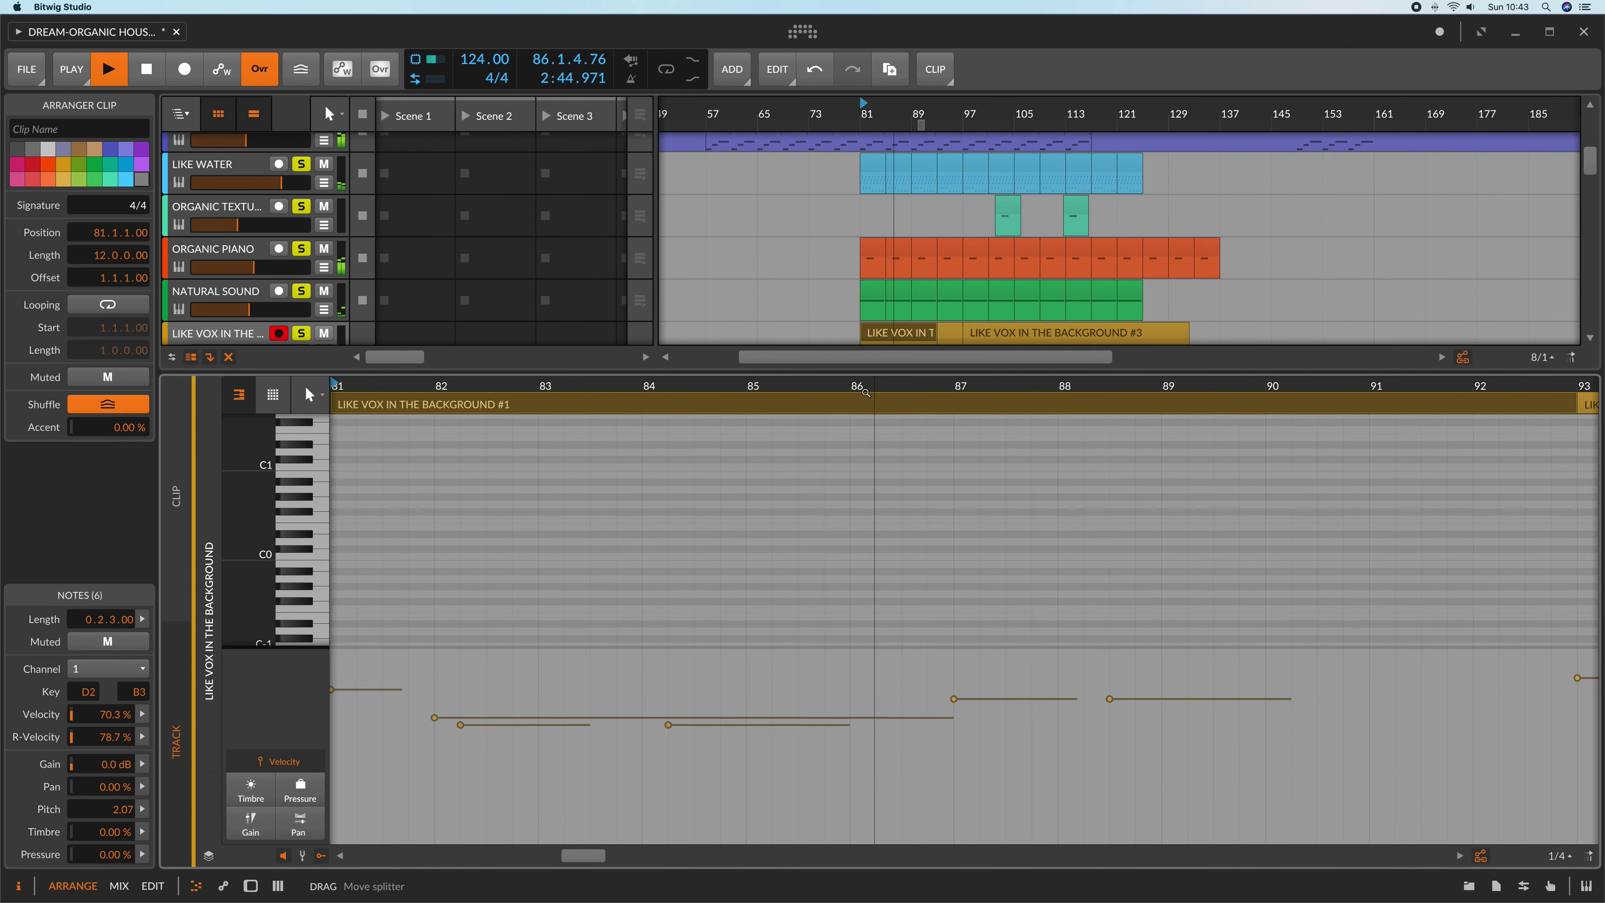
scroll(842, 525, "up", 3)
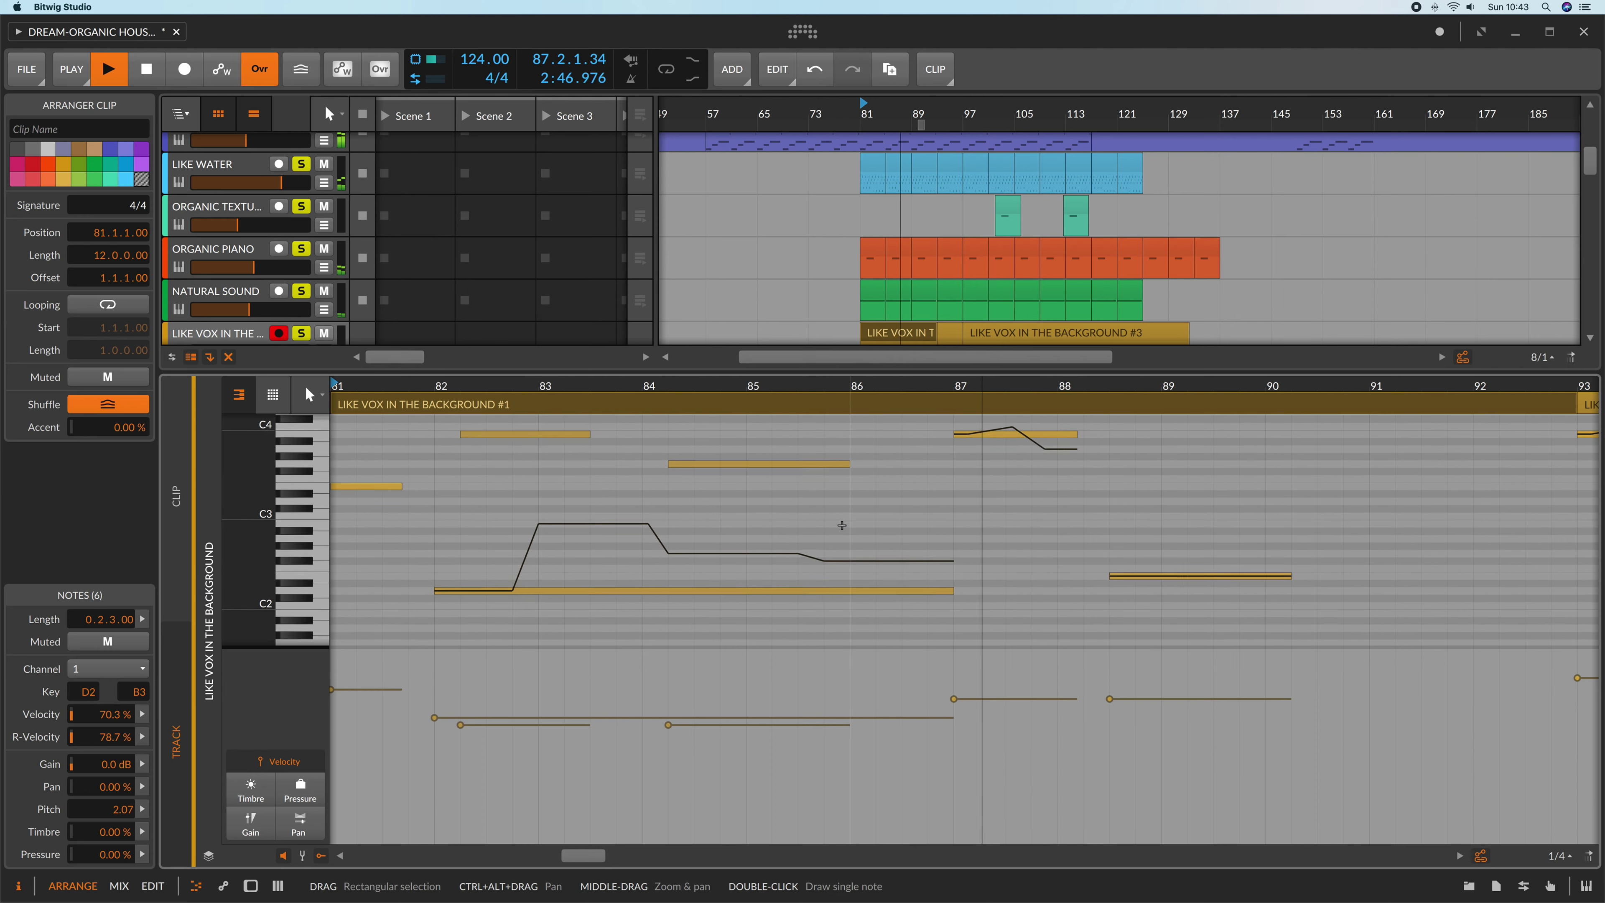
scroll(842, 526, "right", 5)
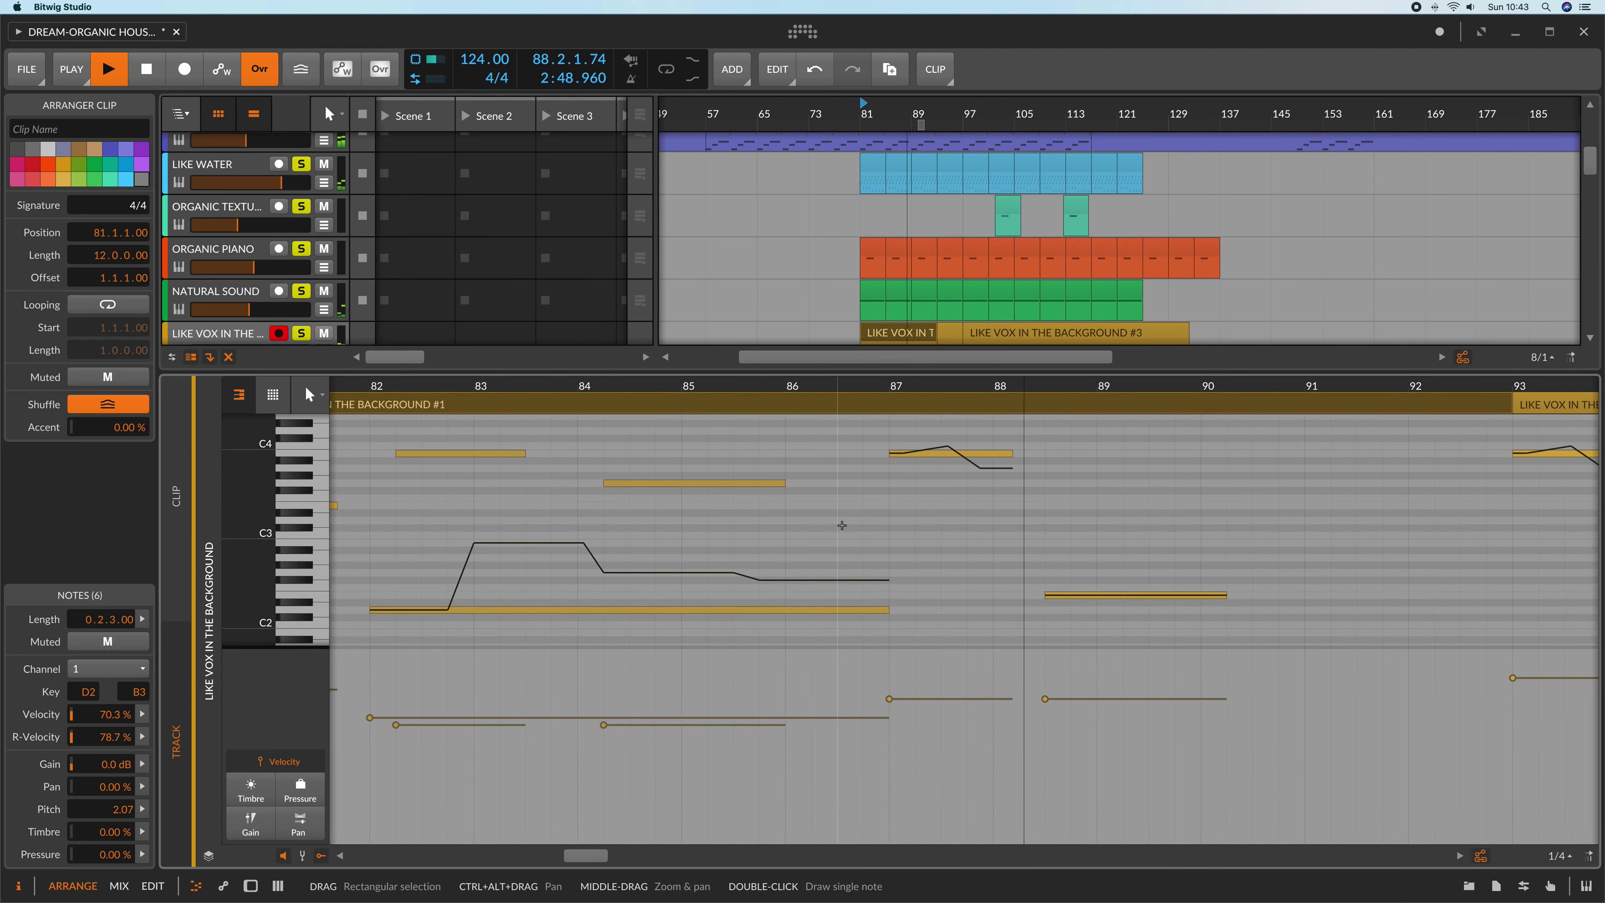
scroll(842, 525, "right", 1)
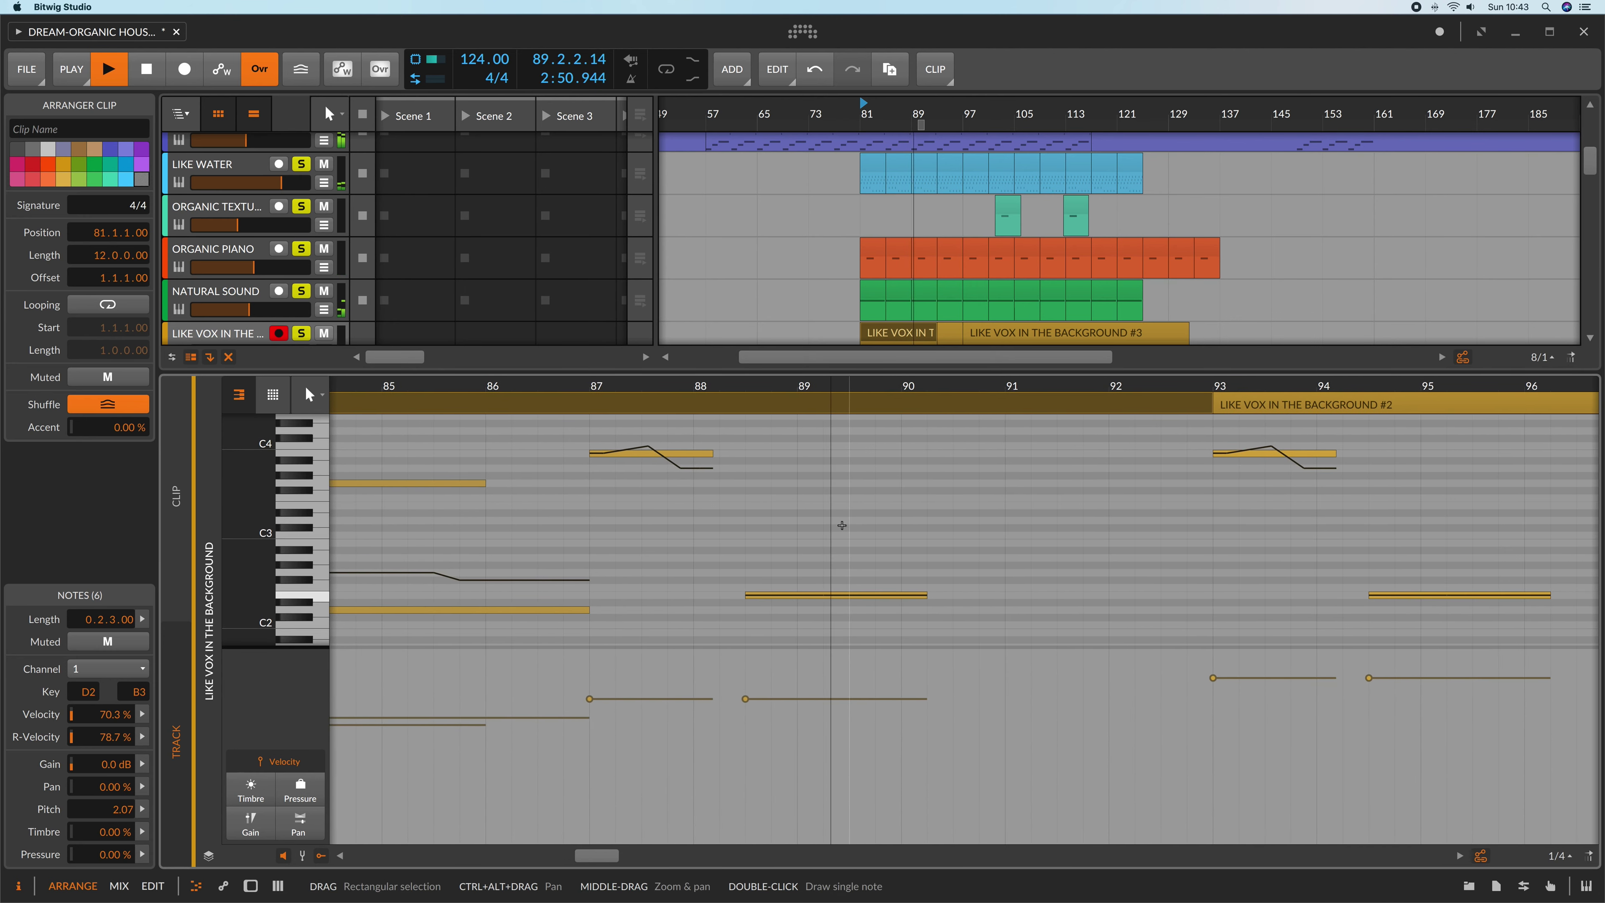
scroll(842, 526, "right", 4)
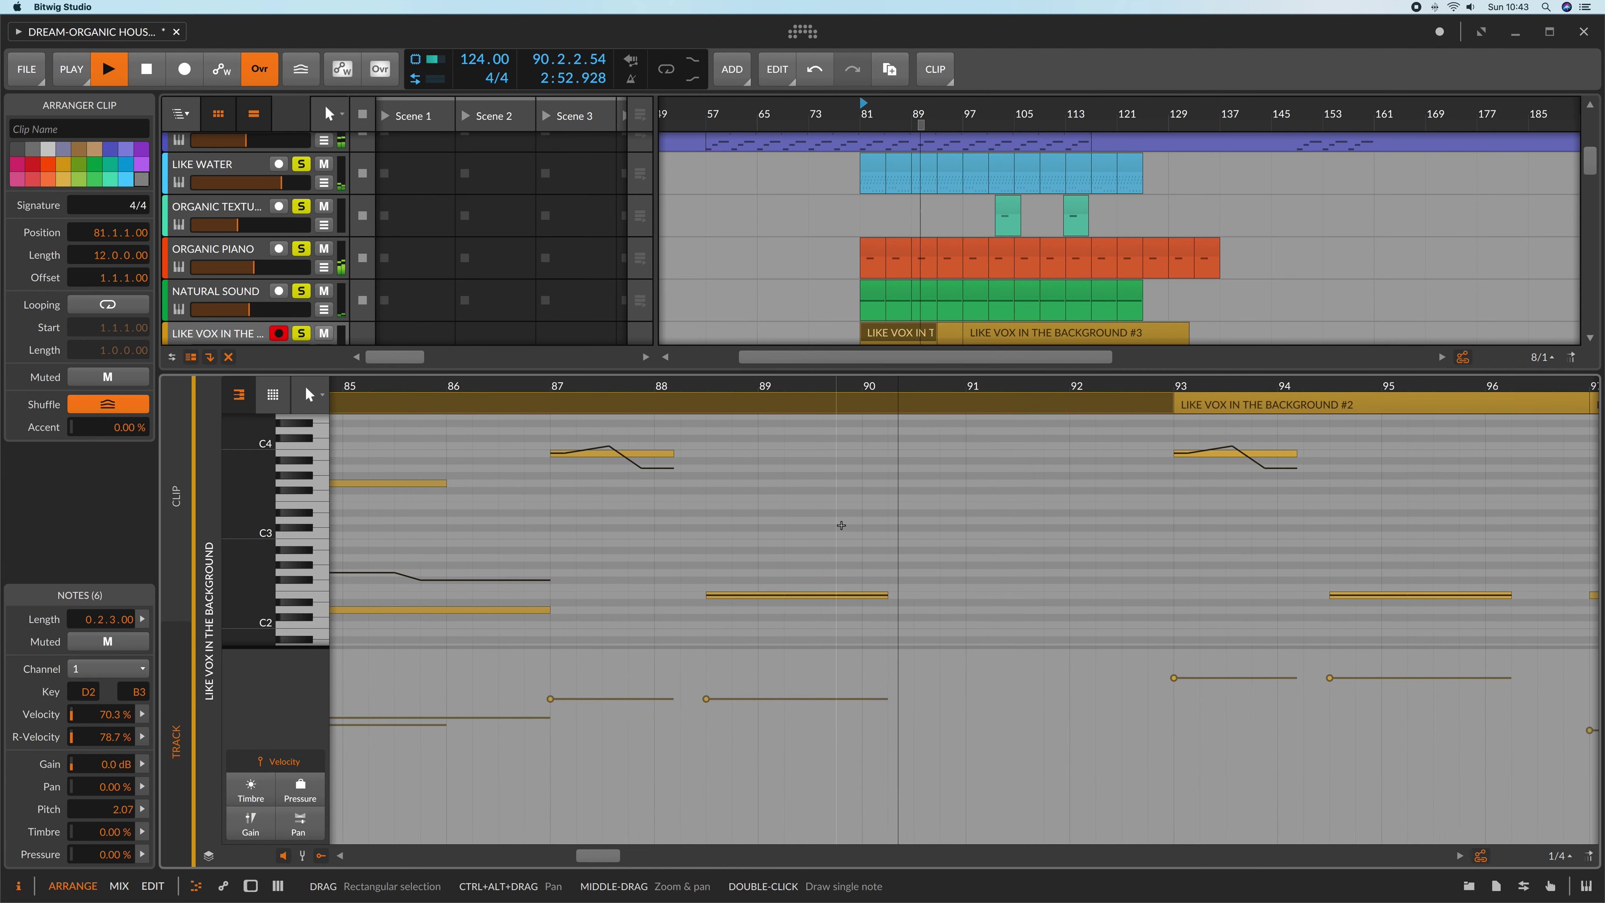
scroll(840, 526, "right", 3)
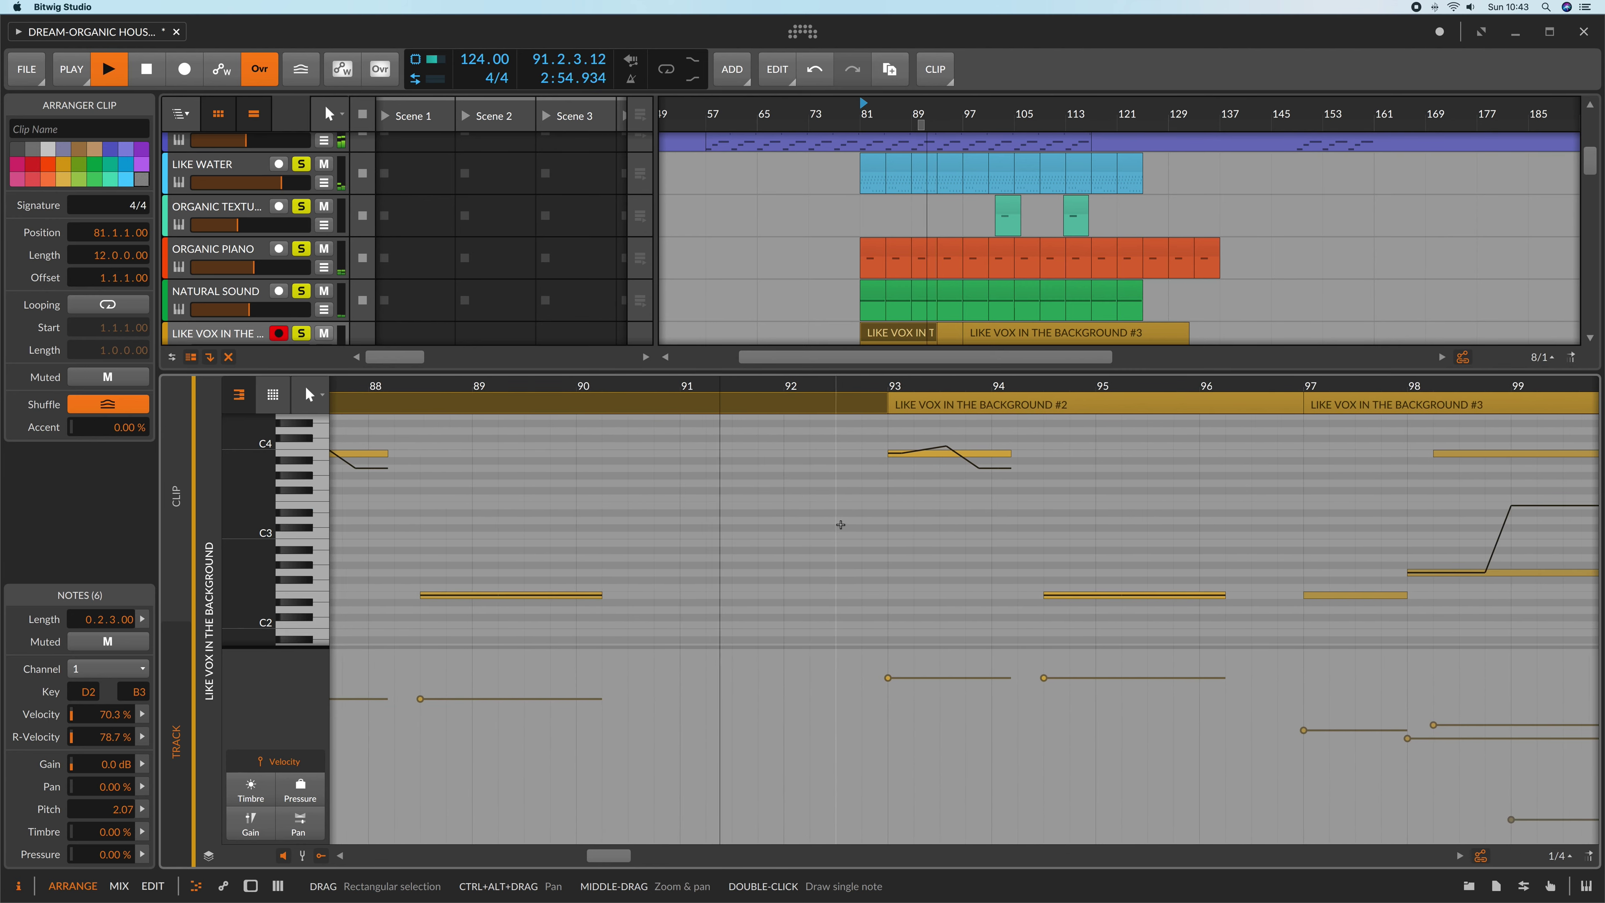
left_click_drag(969, 387, 970, 443)
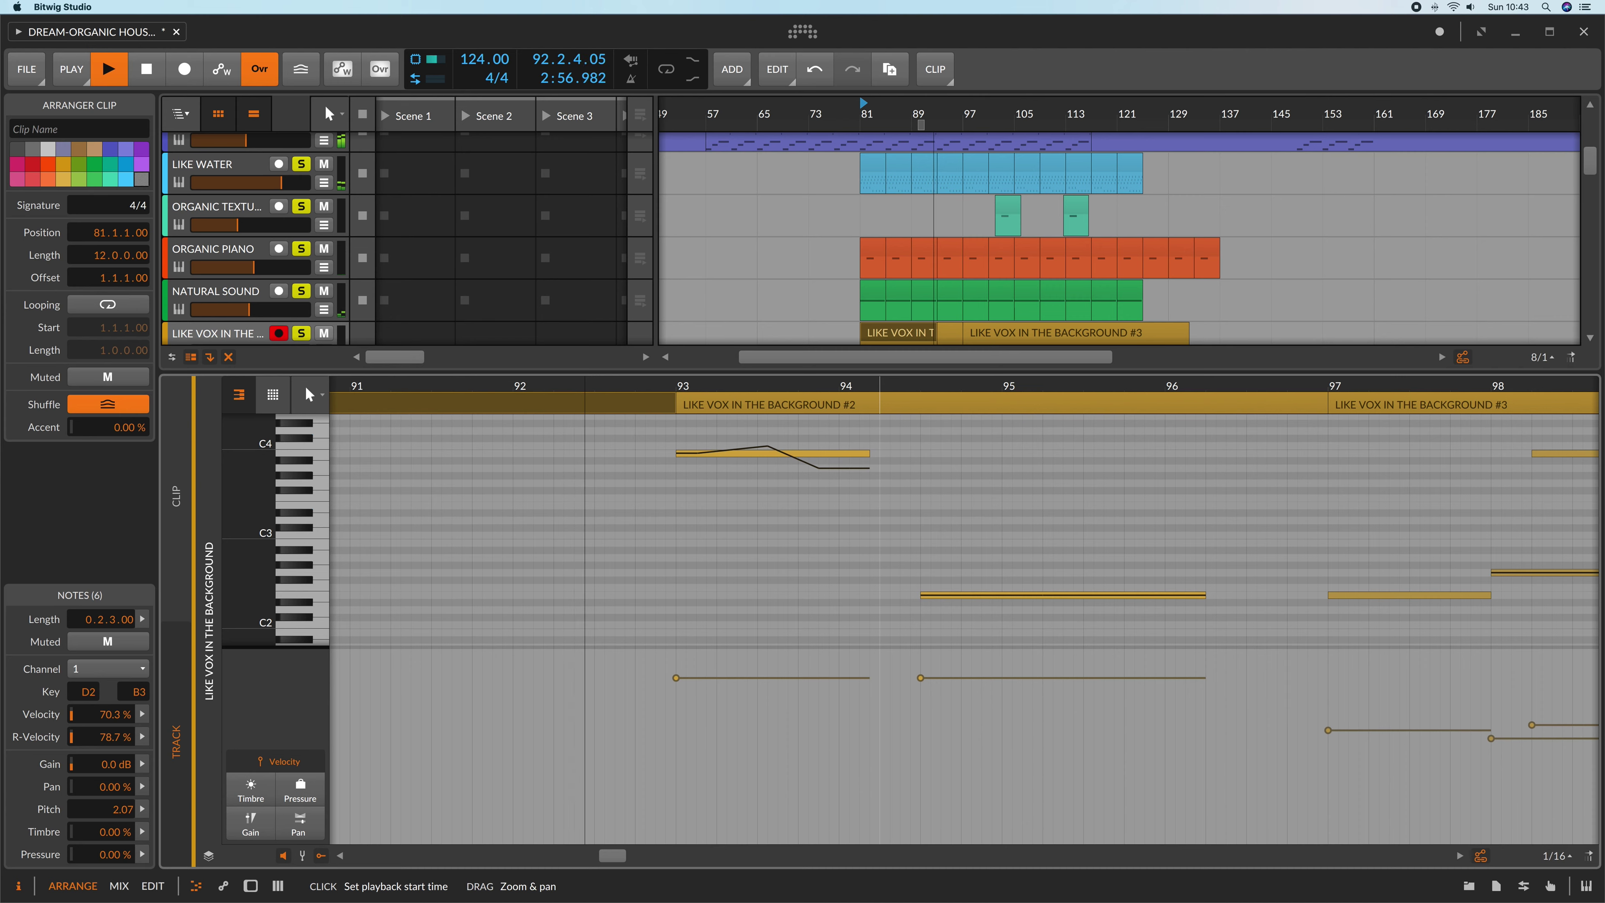
left_click_drag(260, 524, 841, 509)
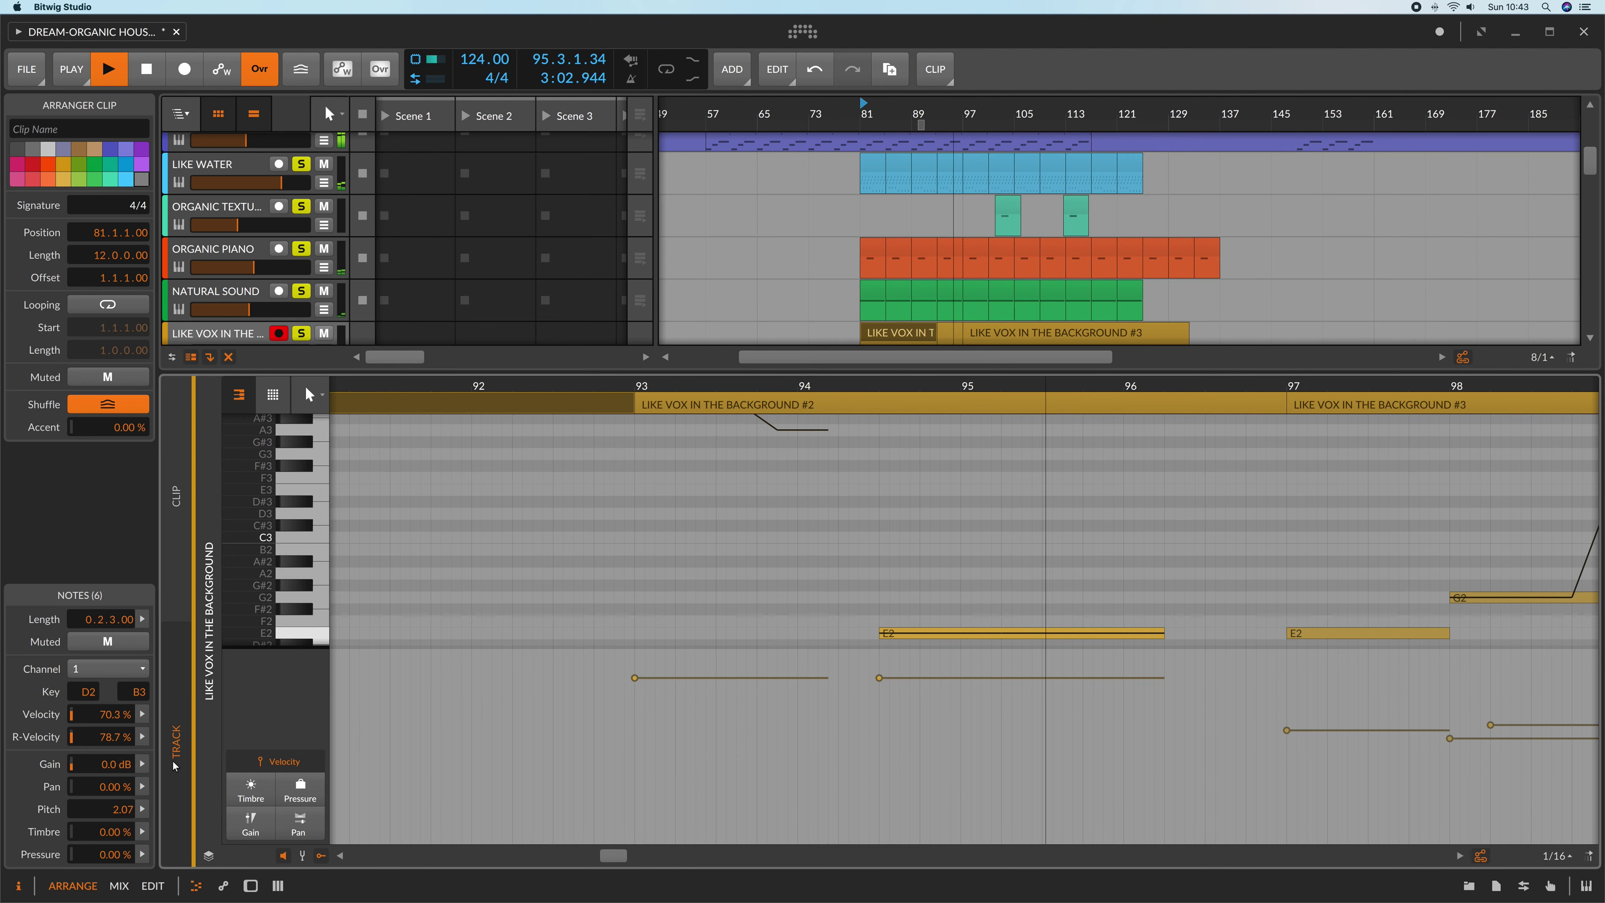
Step: Hide the velocity lane, then bring back the track's device chain view
left_click(290, 767)
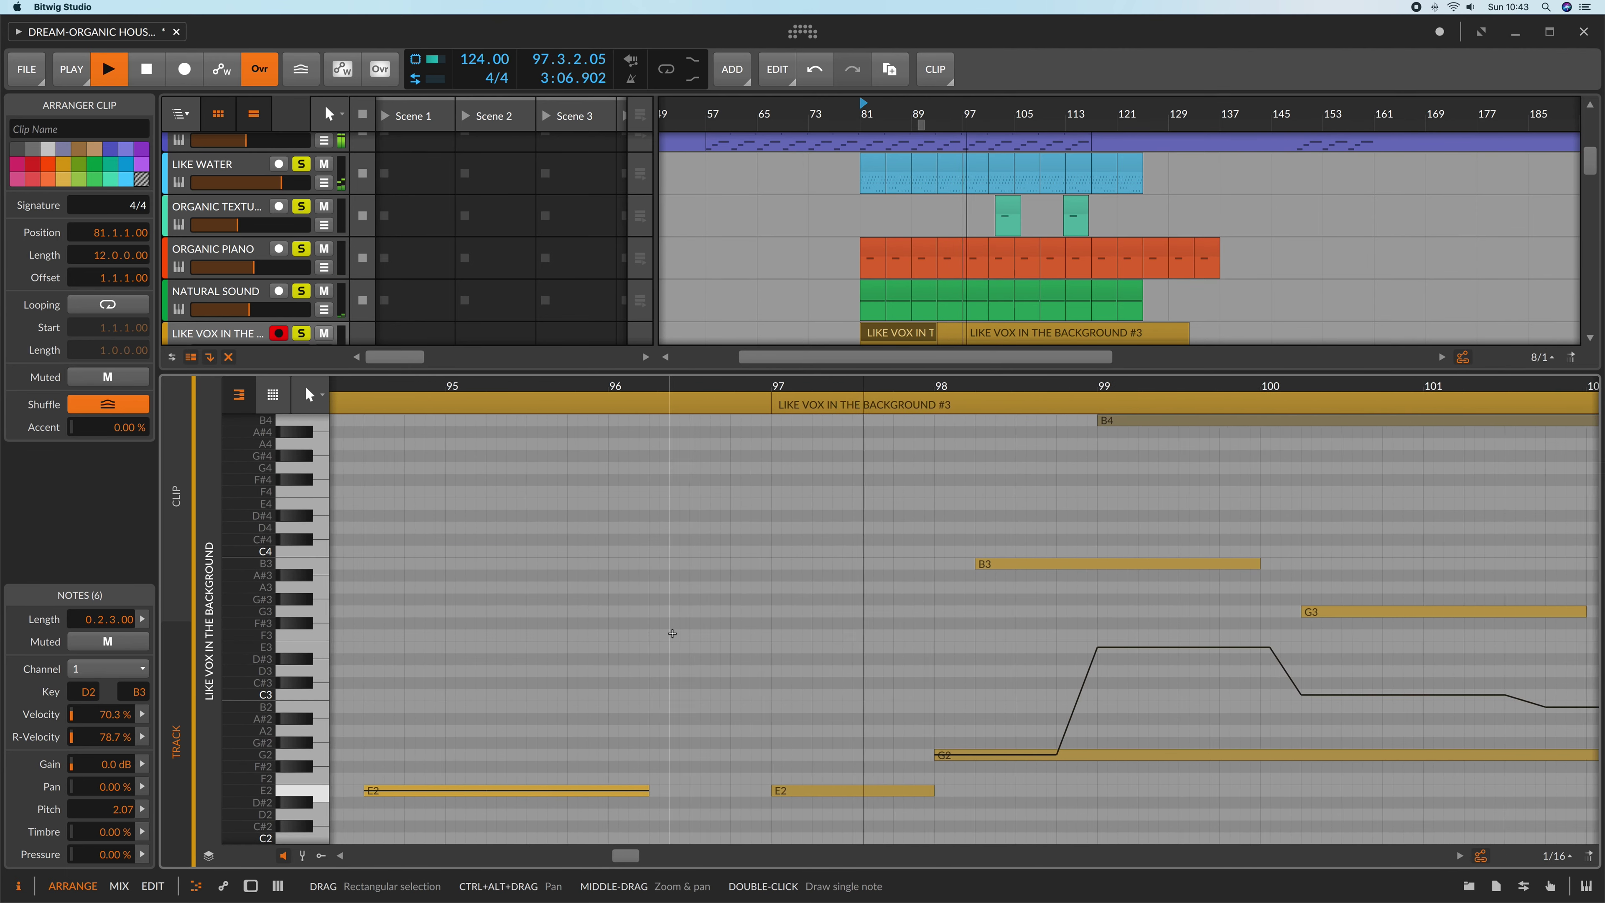
scroll(672, 633, "down", 3)
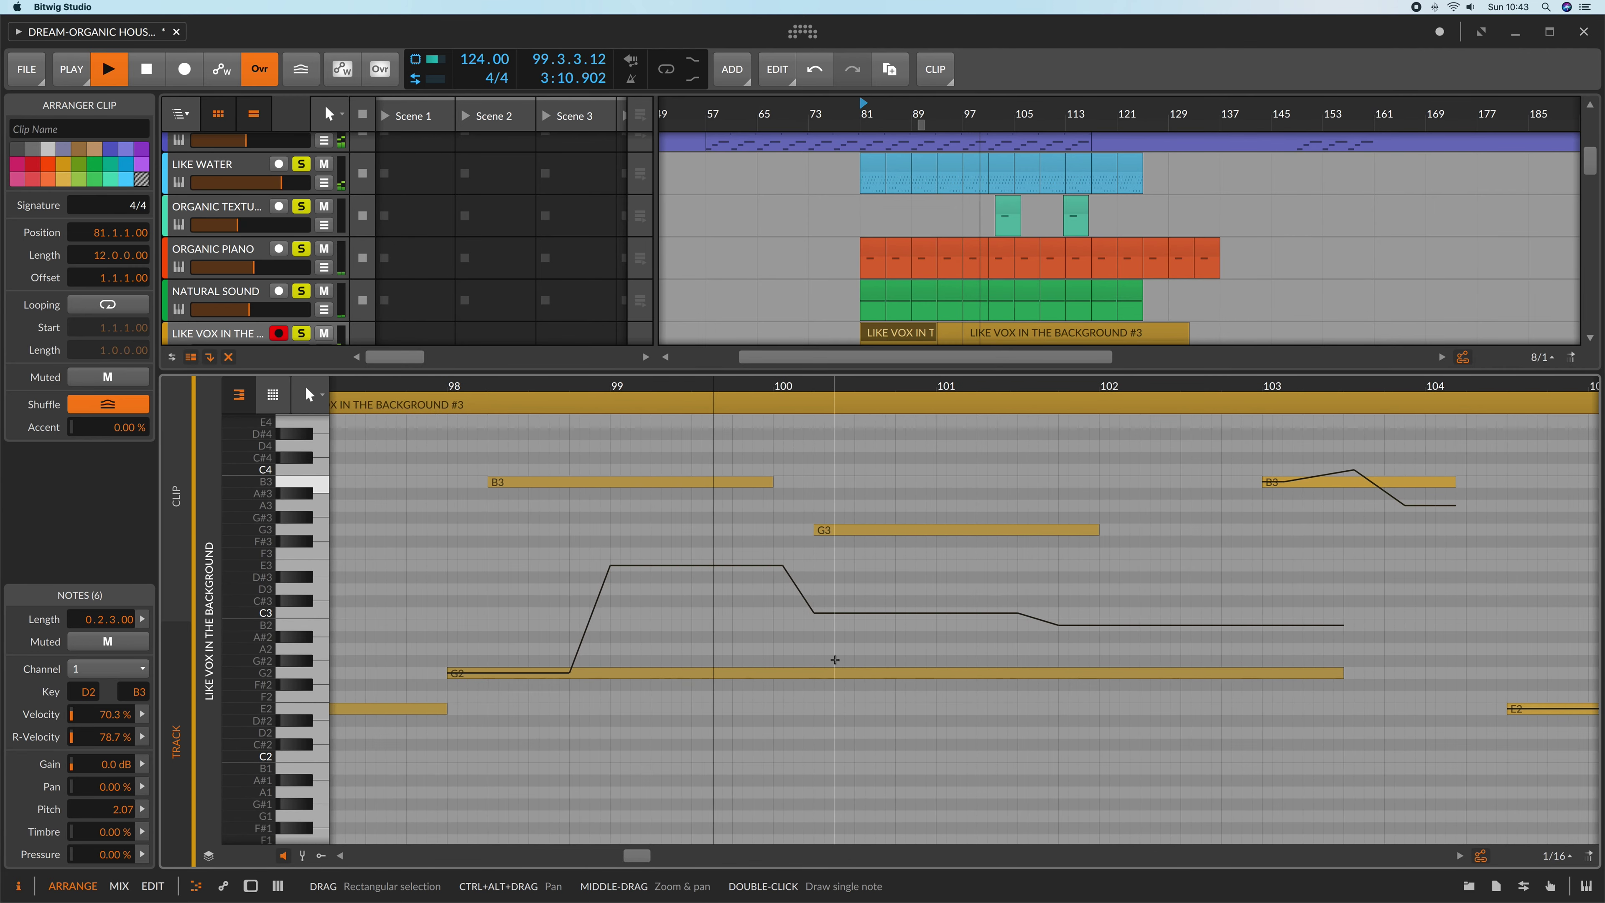
scroll(939, 335, "down", 2)
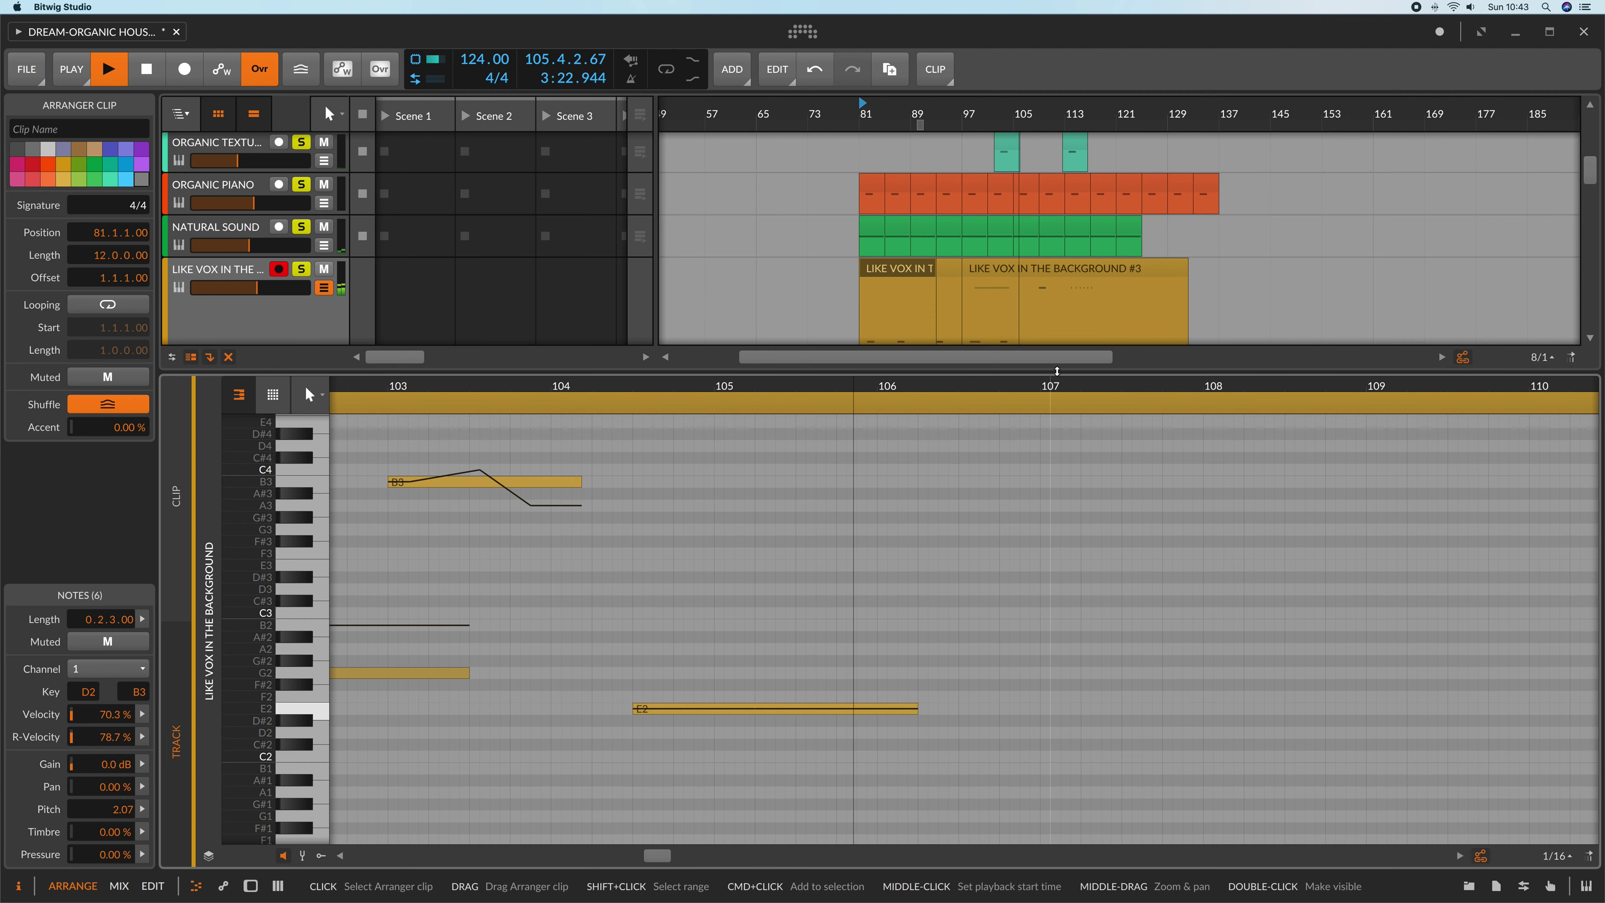
key("d")
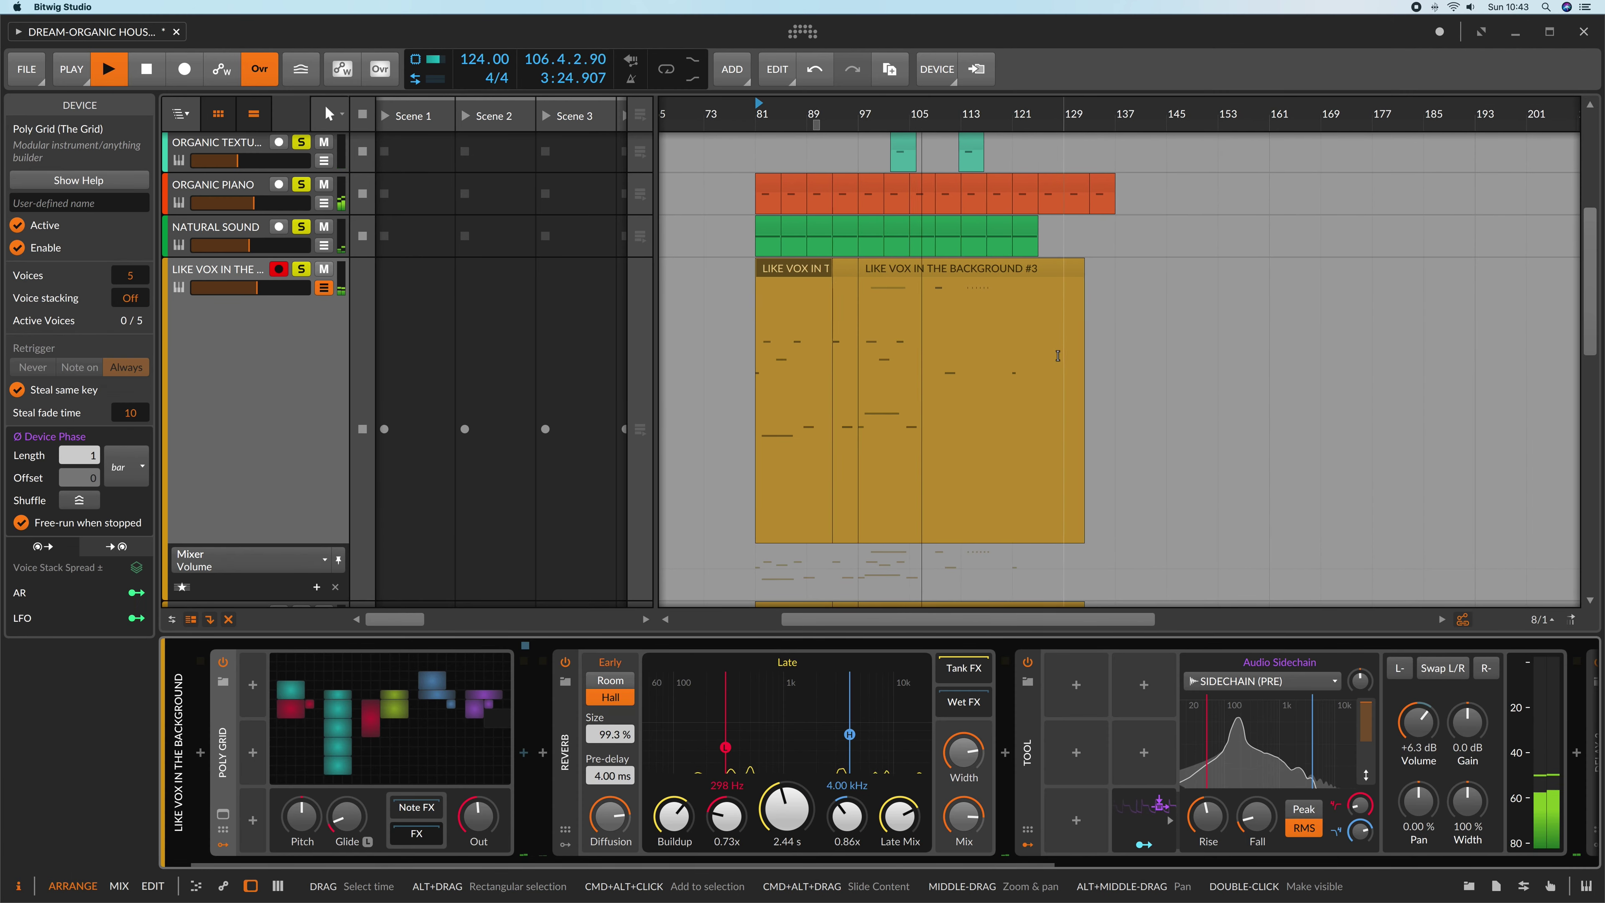
Step: Zoom the arrangement in on the LIKE VOX IN THE BACKGROUND clips
left_click_drag(833, 117, 835, 190)
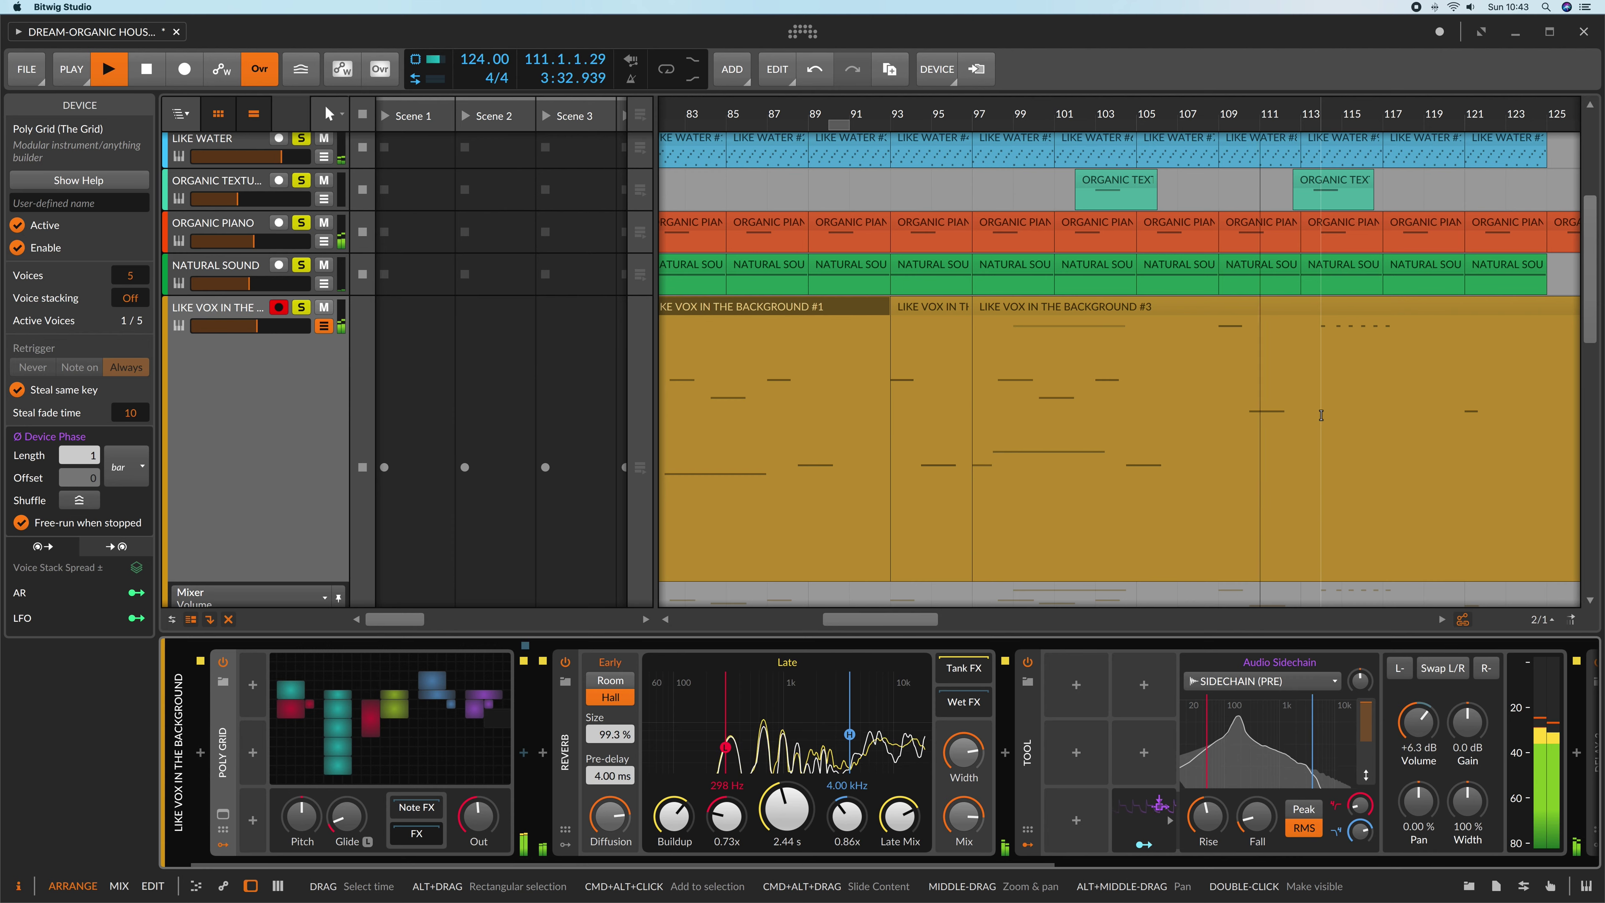
scroll(1130, 677, "right", 10)
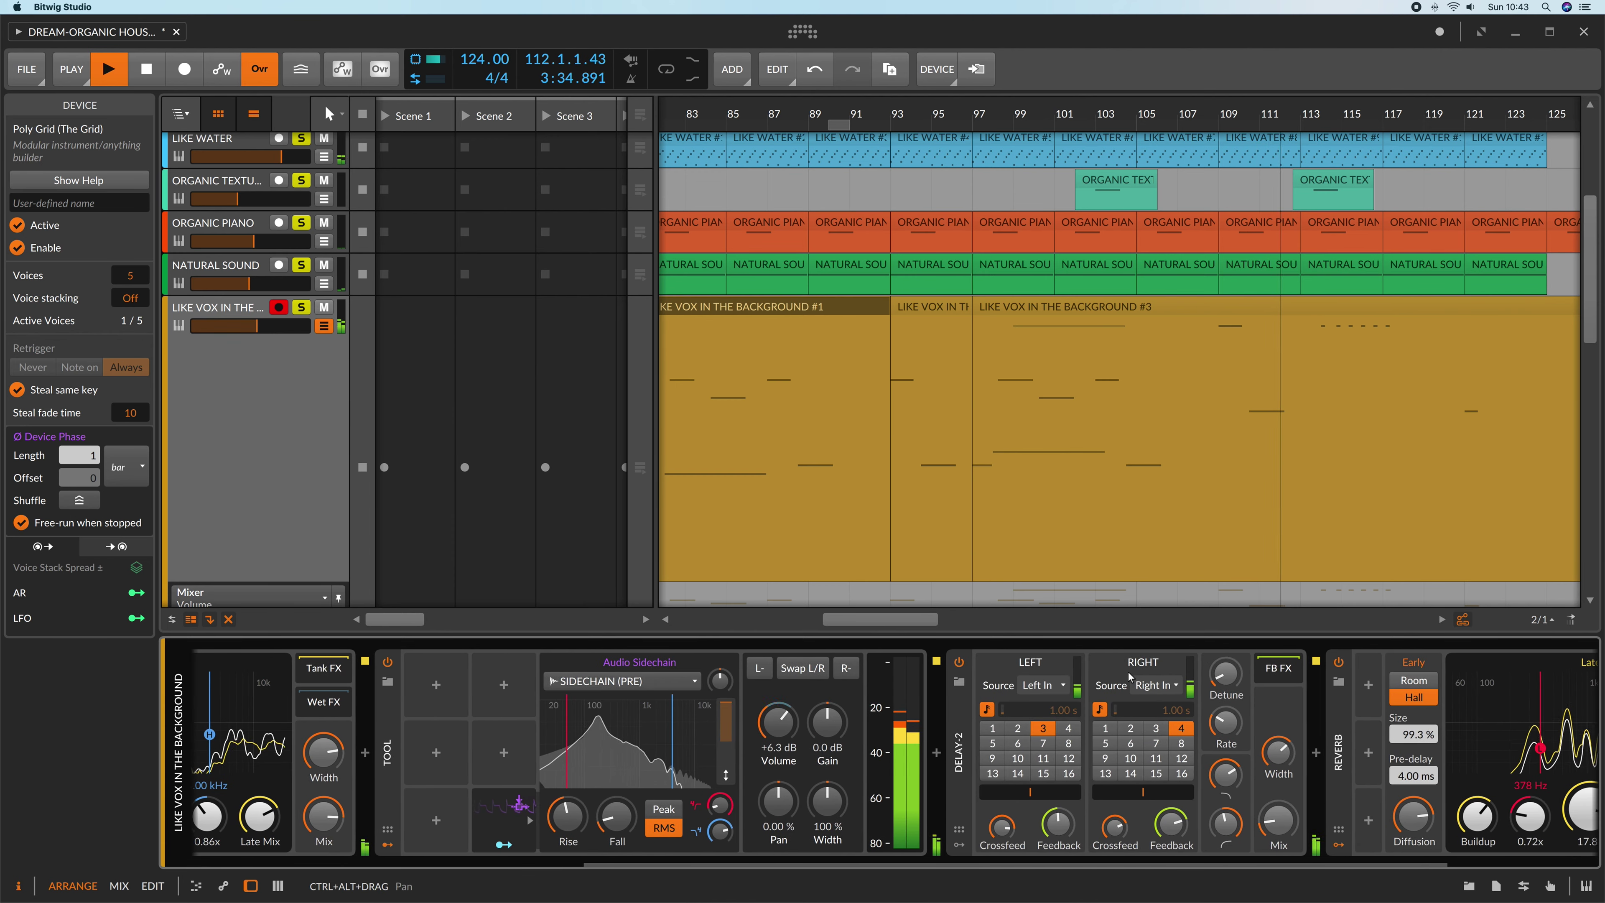
scroll(1130, 677, "left", 10)
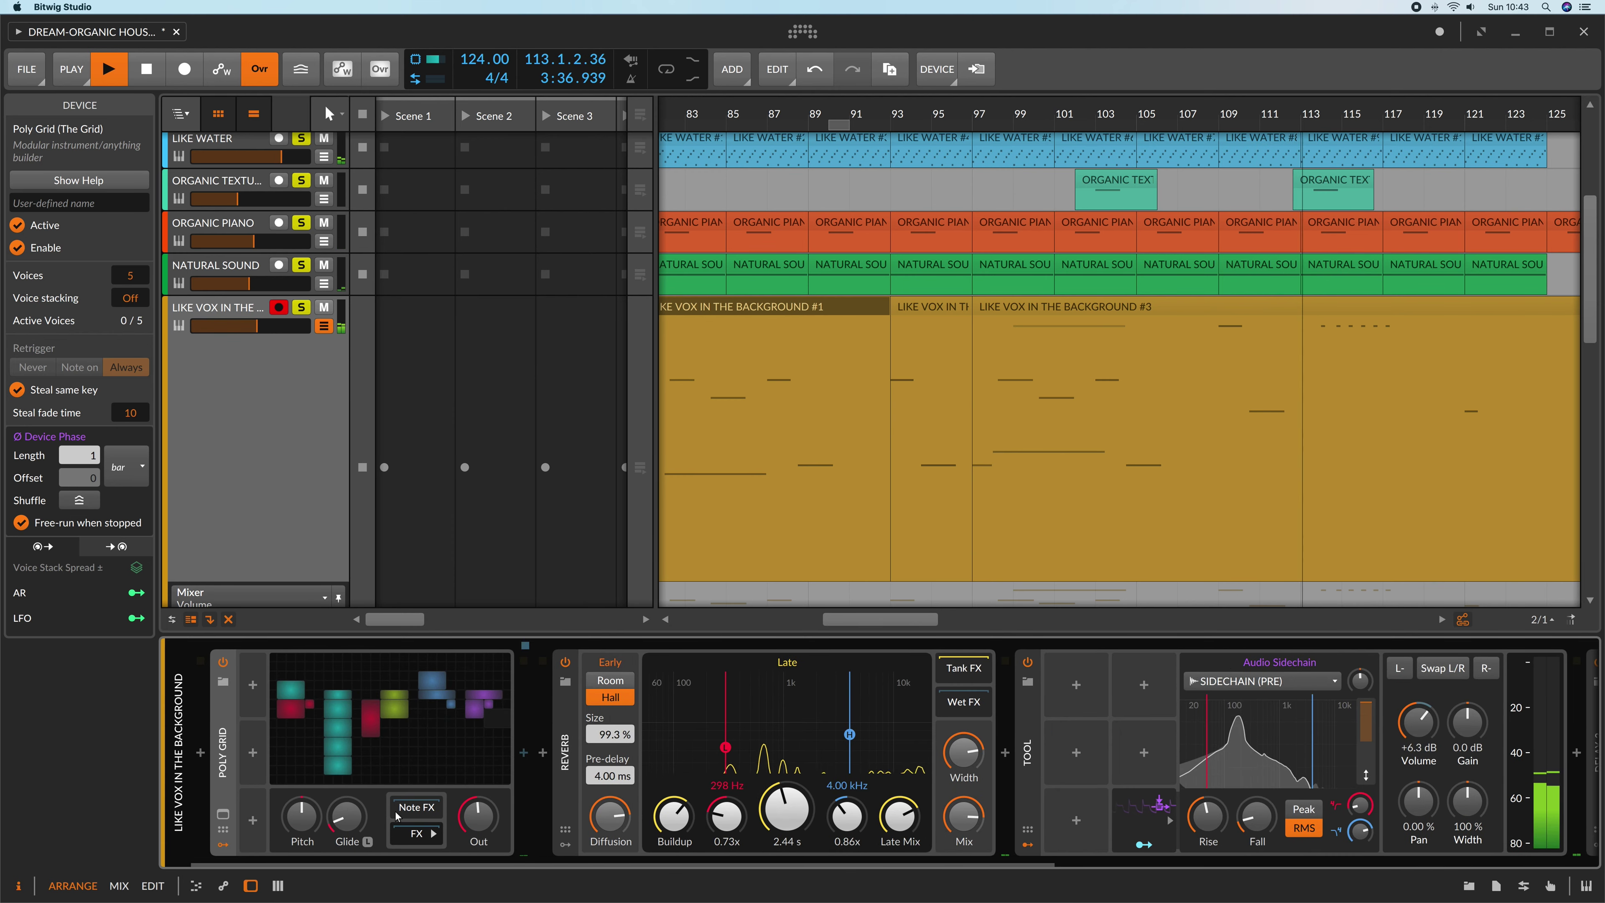
Step: Briefly inspect the Poly Grid patch, then close it
left_click(399, 760)
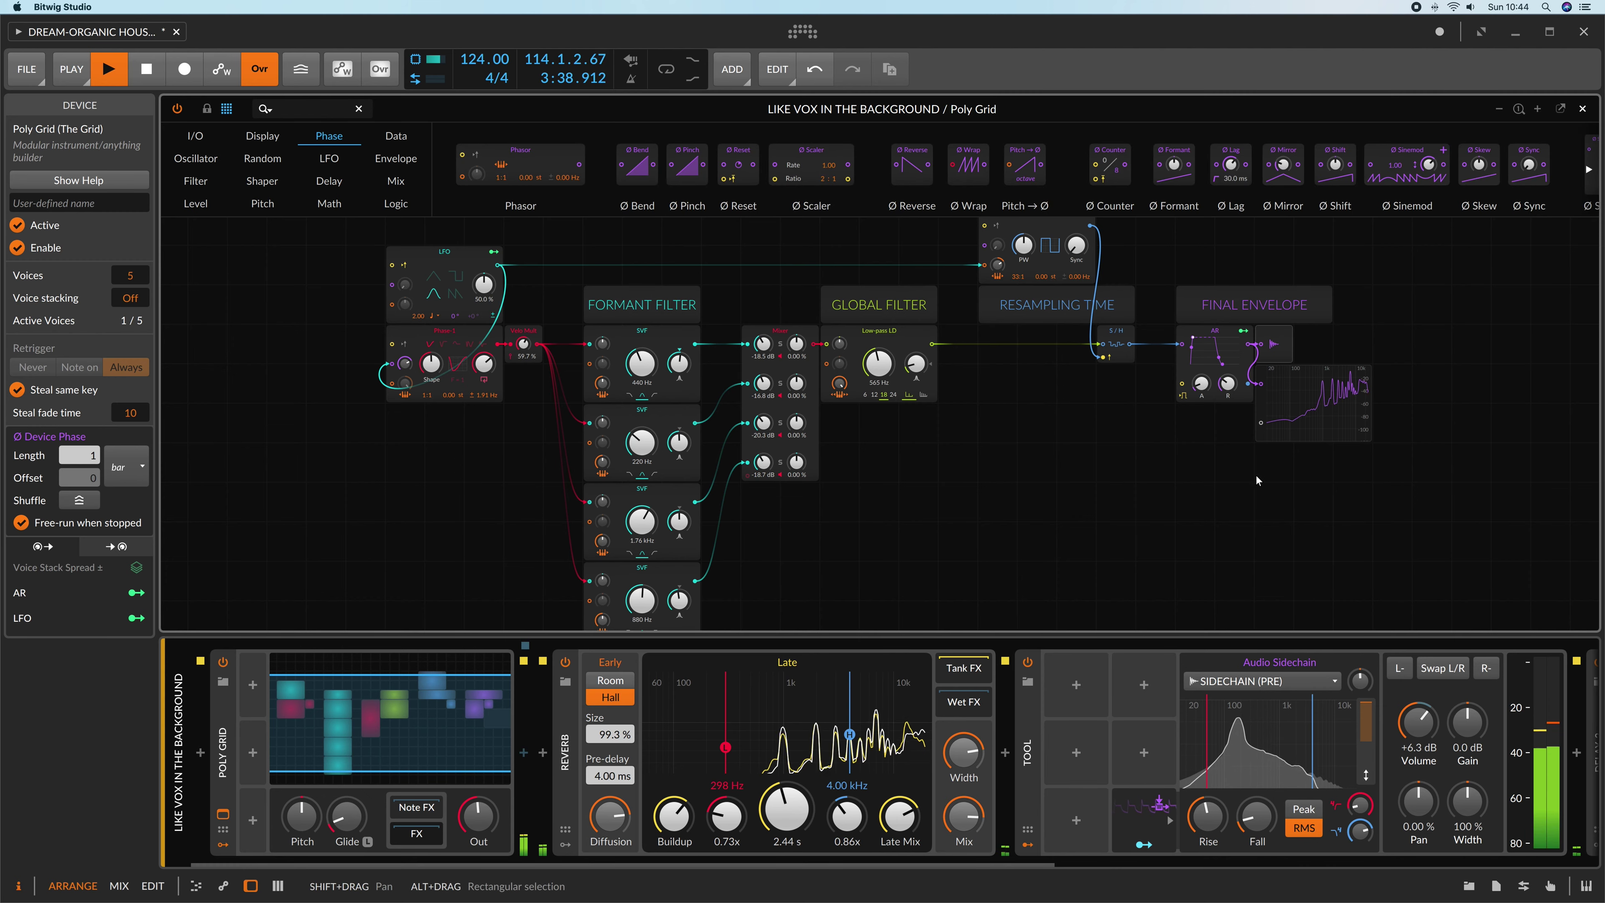
left_click(1585, 109)
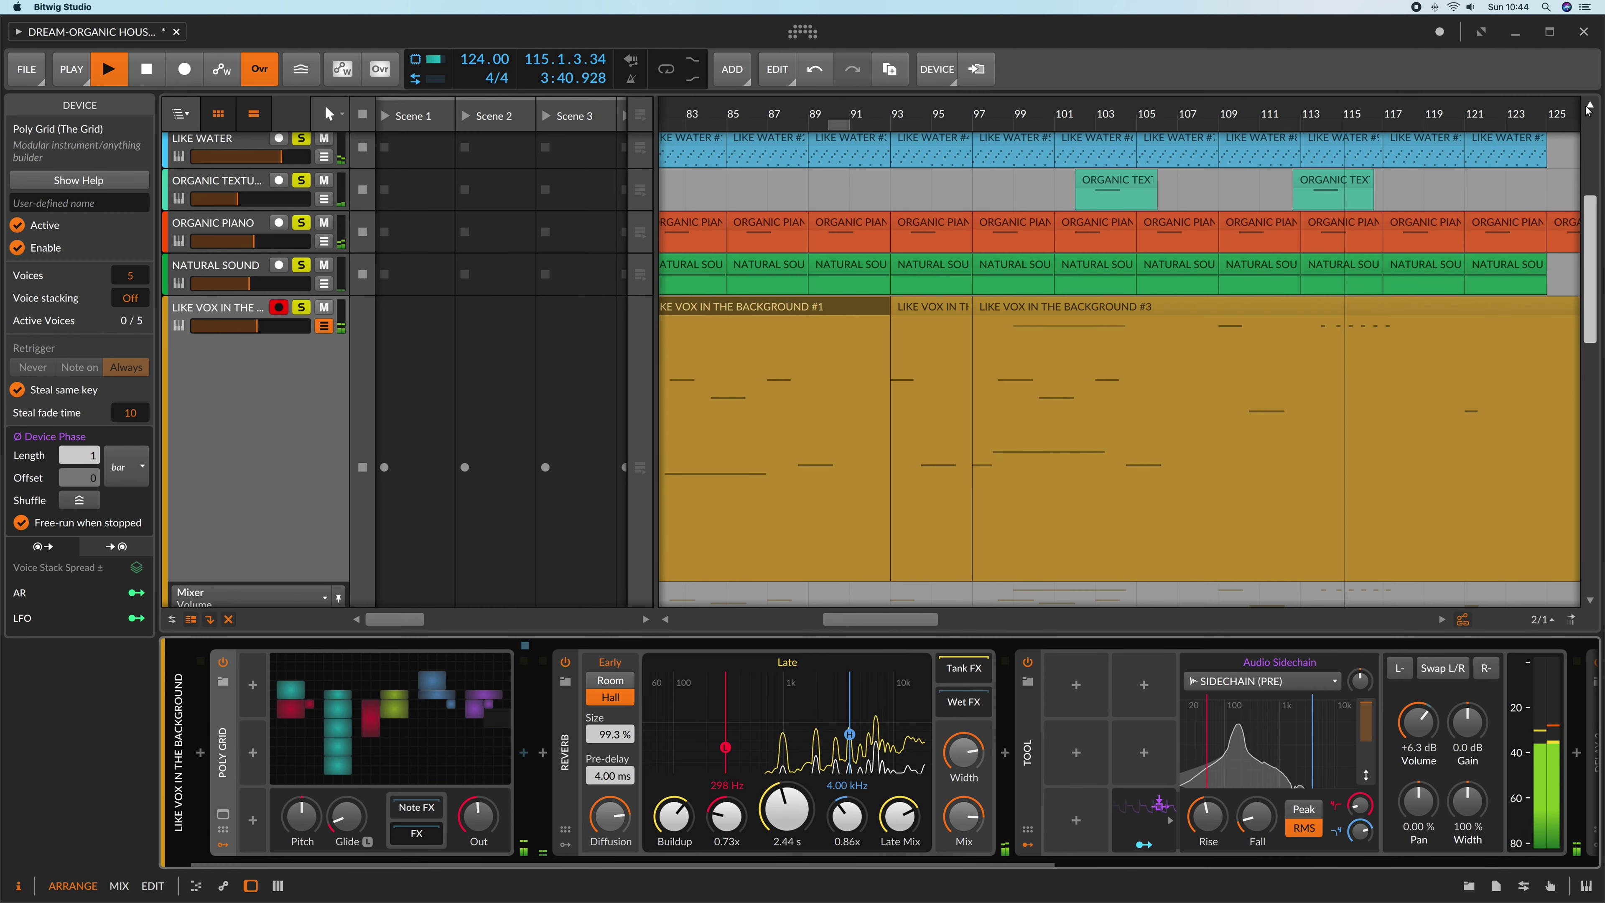
scroll(1389, 345, "up", 1)
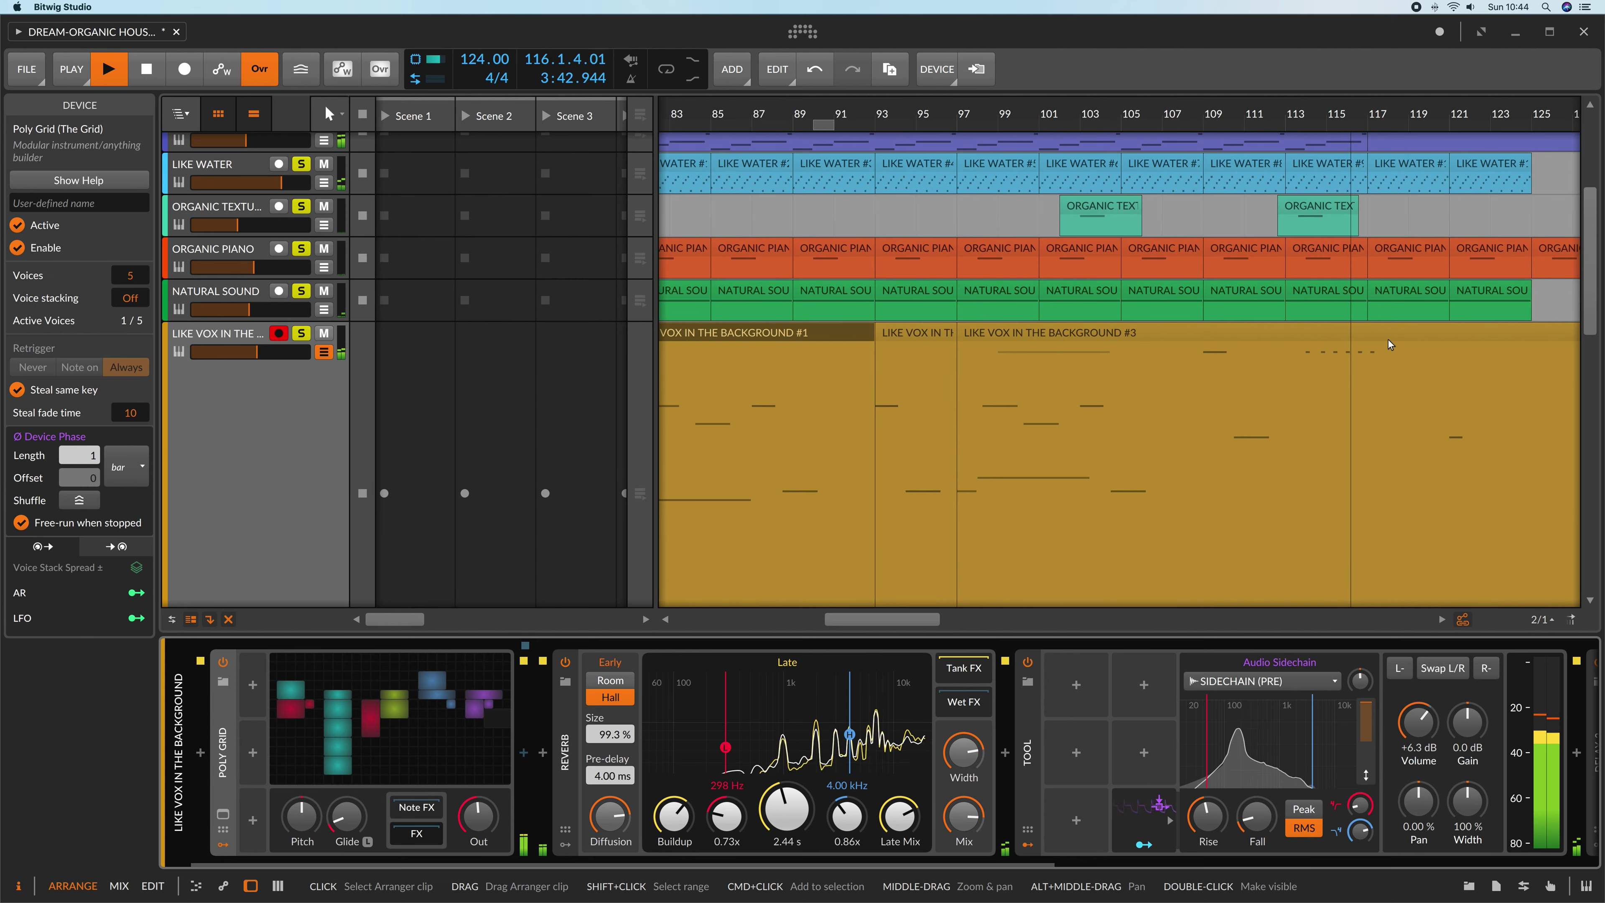